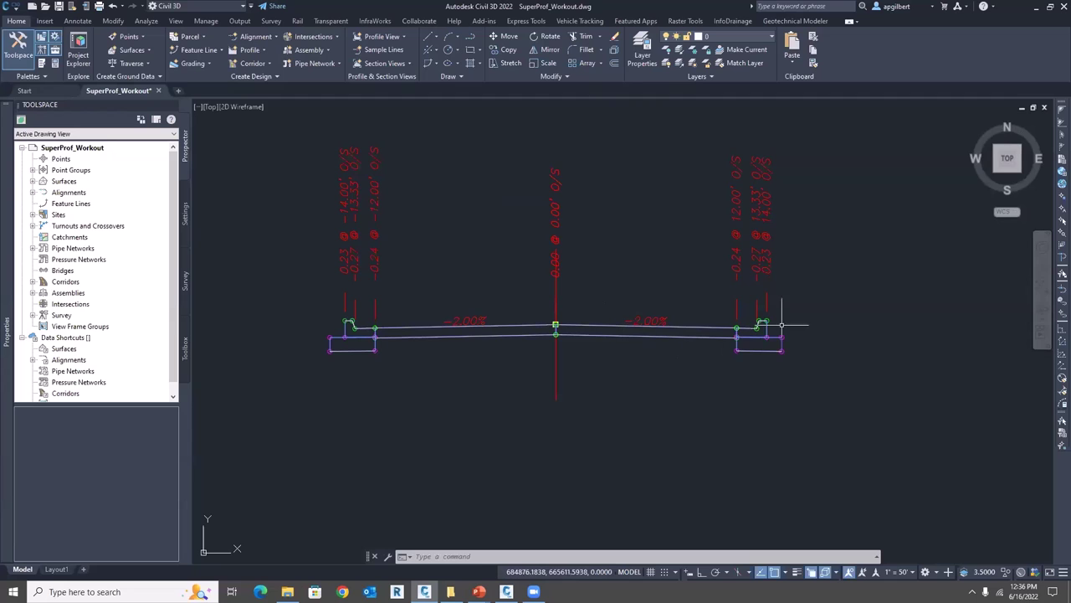
Zoom and pan to inspect the lower Main Street profile view
scroll(486, 261, down, 10)
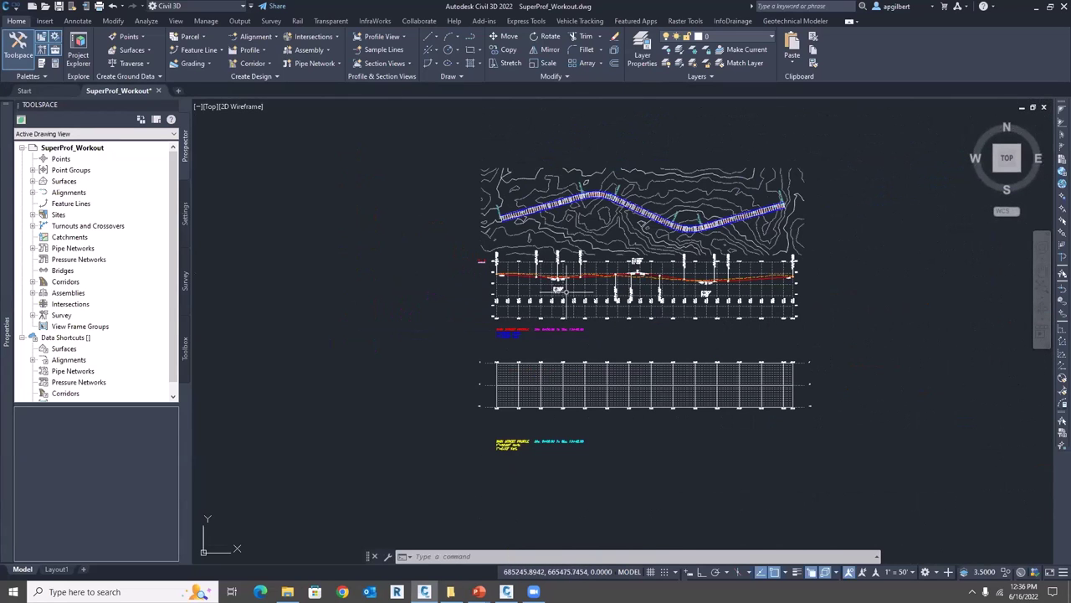
middle_drag(624, 342, 508, 288)
scroll(540, 374, up, 3)
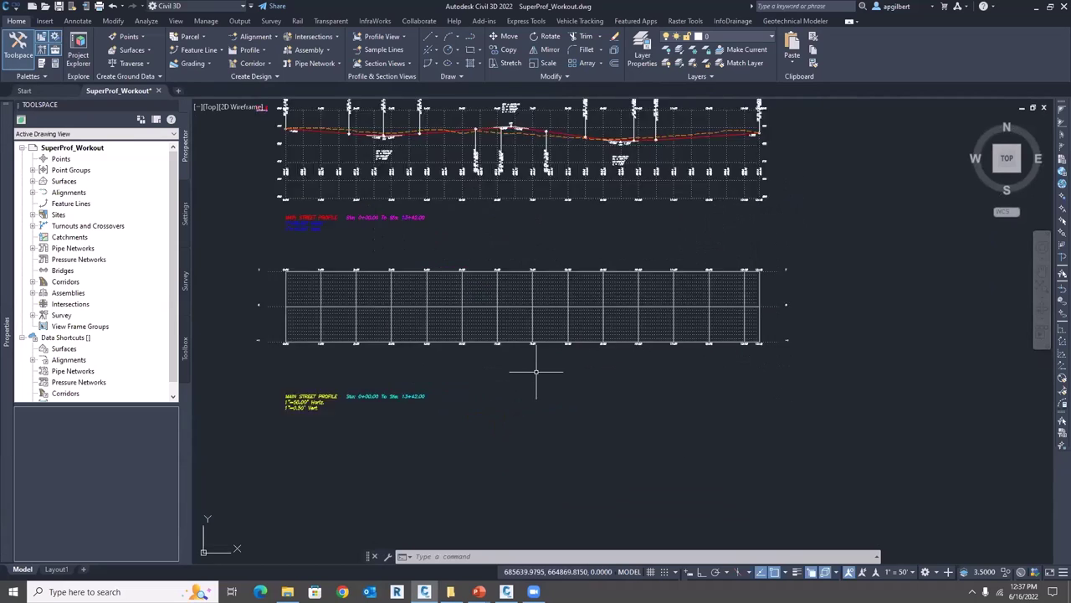
scroll(540, 374, down, 1)
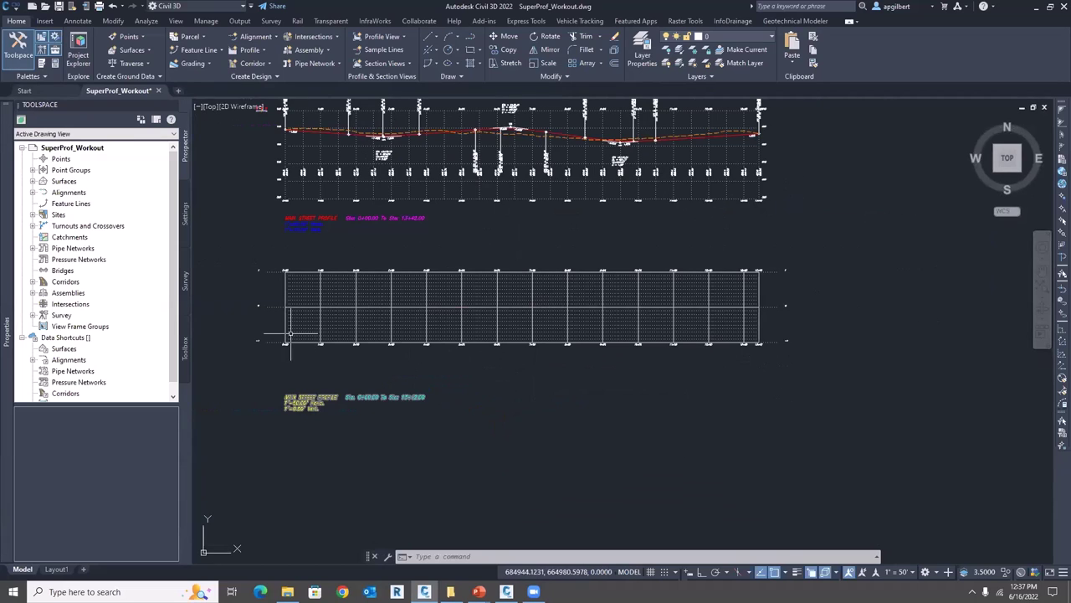
scroll(241, 314, up, 2)
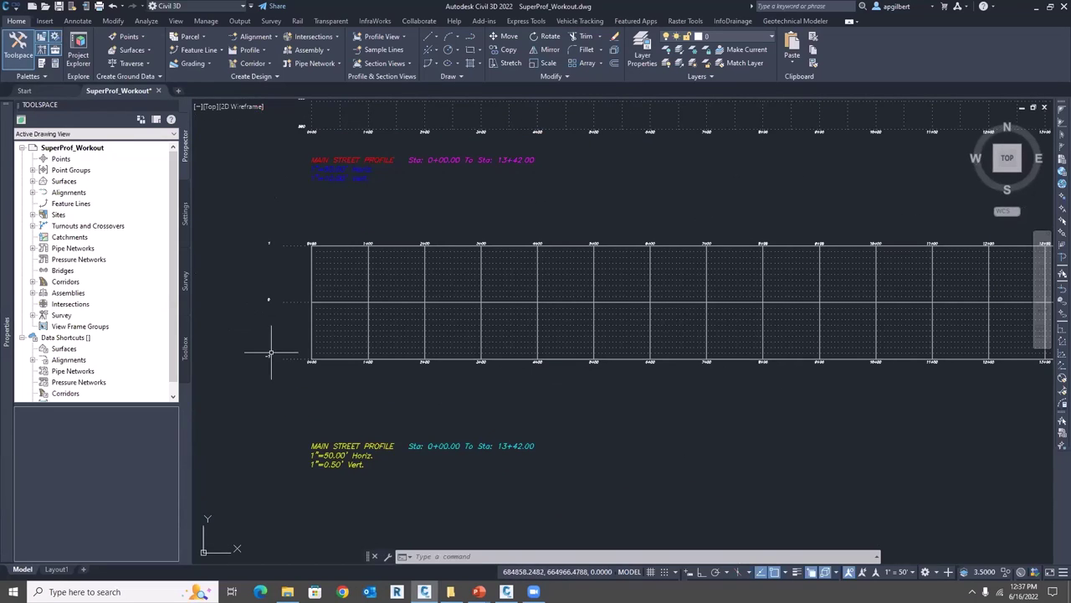
scroll(261, 357, up, 2)
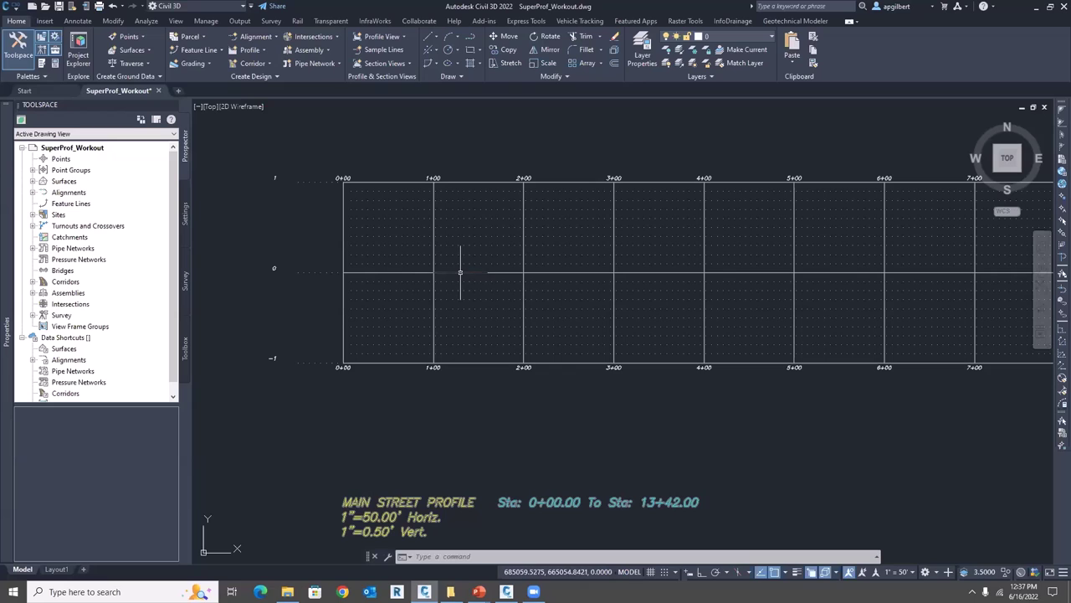
Recenter the plan and profile views, frame the assembly, then switch to Subassembly Composer
mouse_move(461, 272)
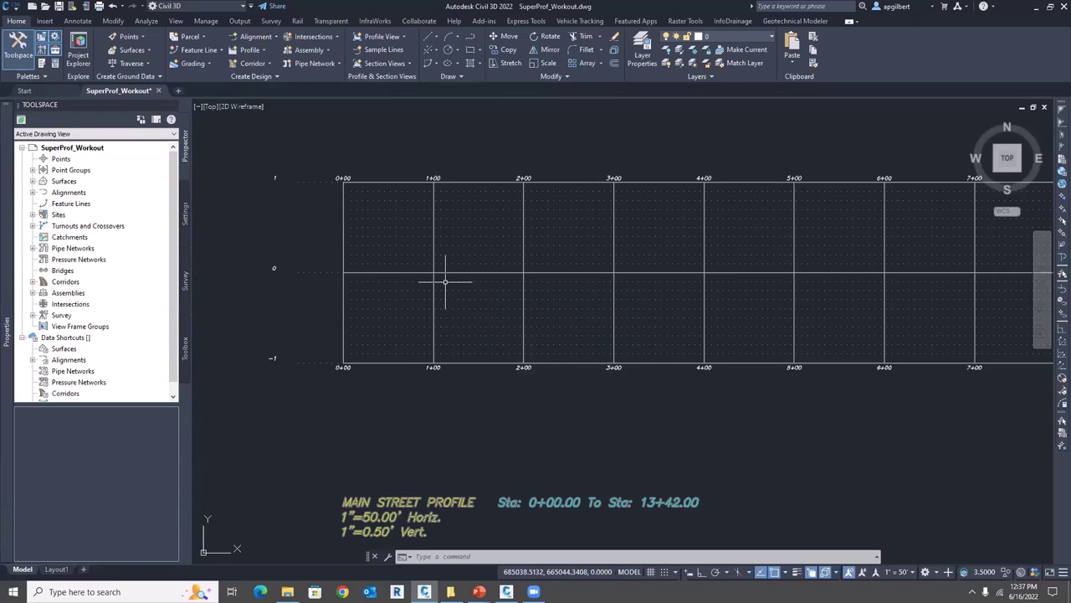
scroll(499, 291, down, 5)
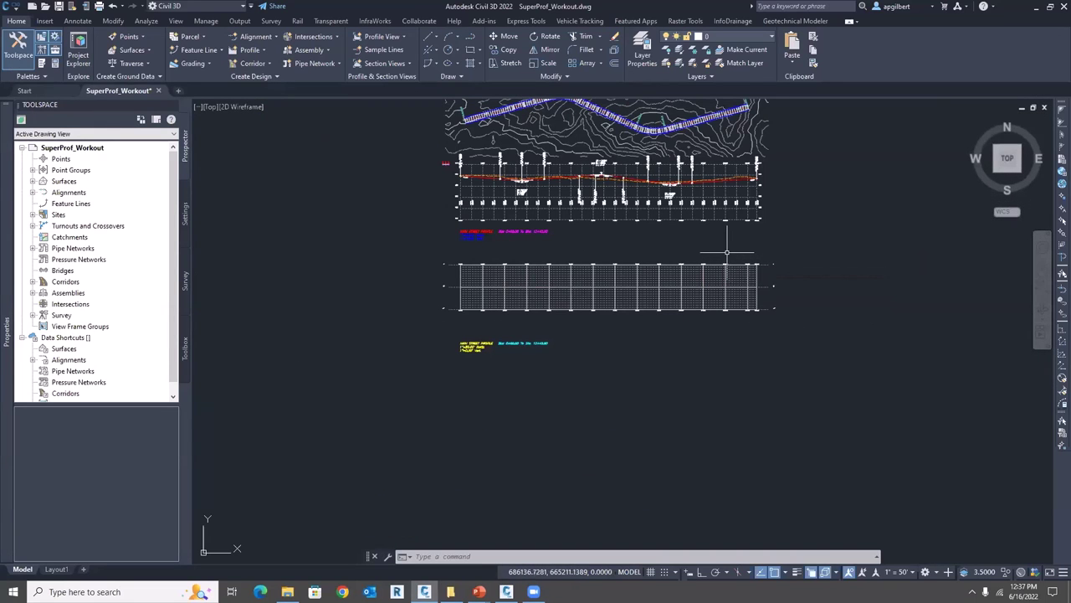
middle_drag(688, 260, 608, 335)
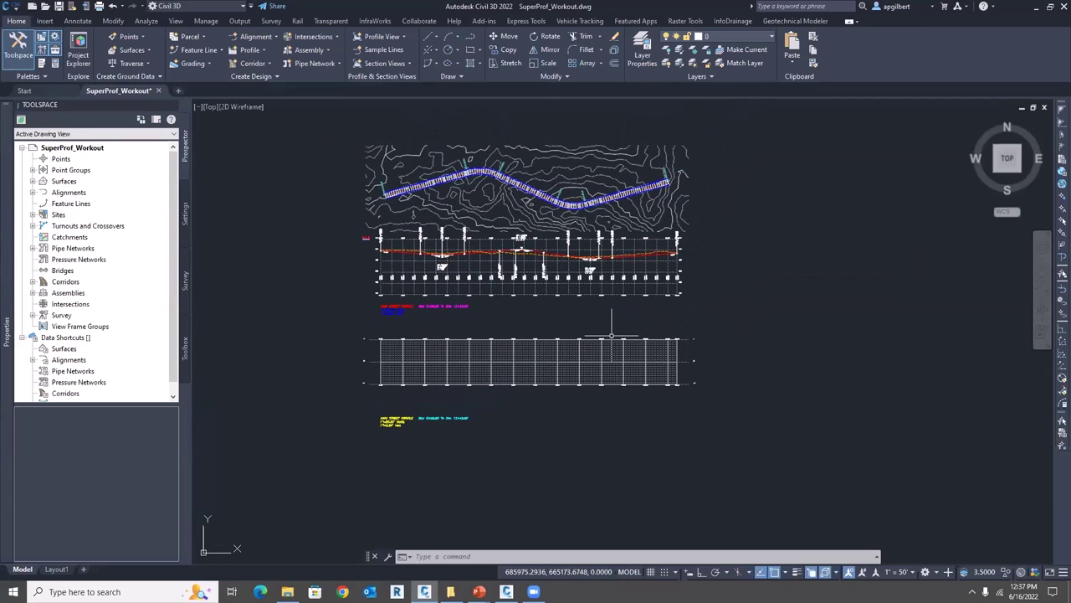
scroll(368, 226, up, 8)
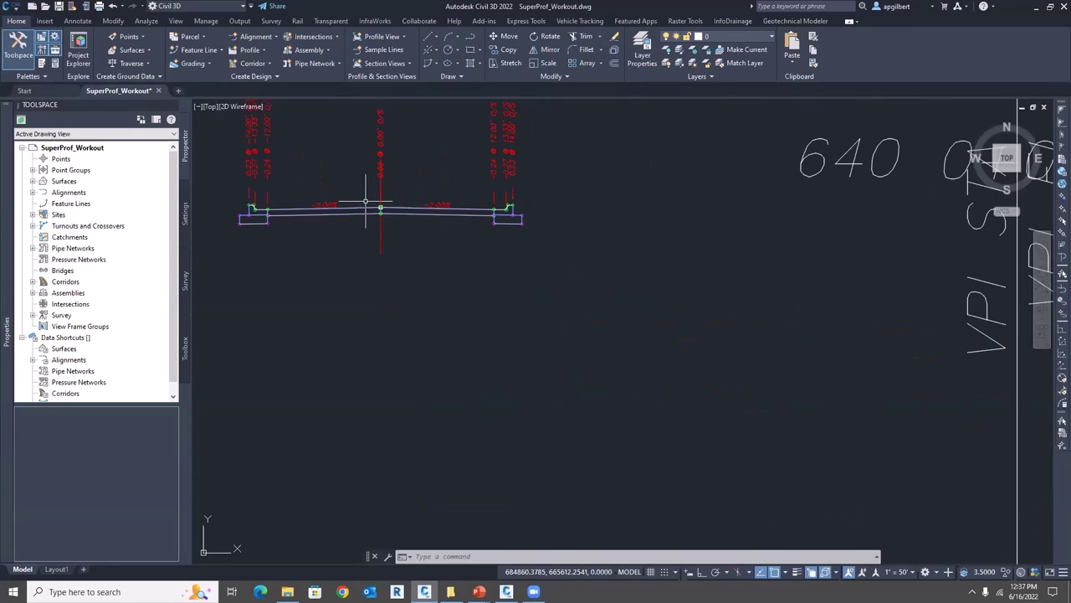
scroll(368, 209, up, 5)
middle_drag(354, 239, 378, 294)
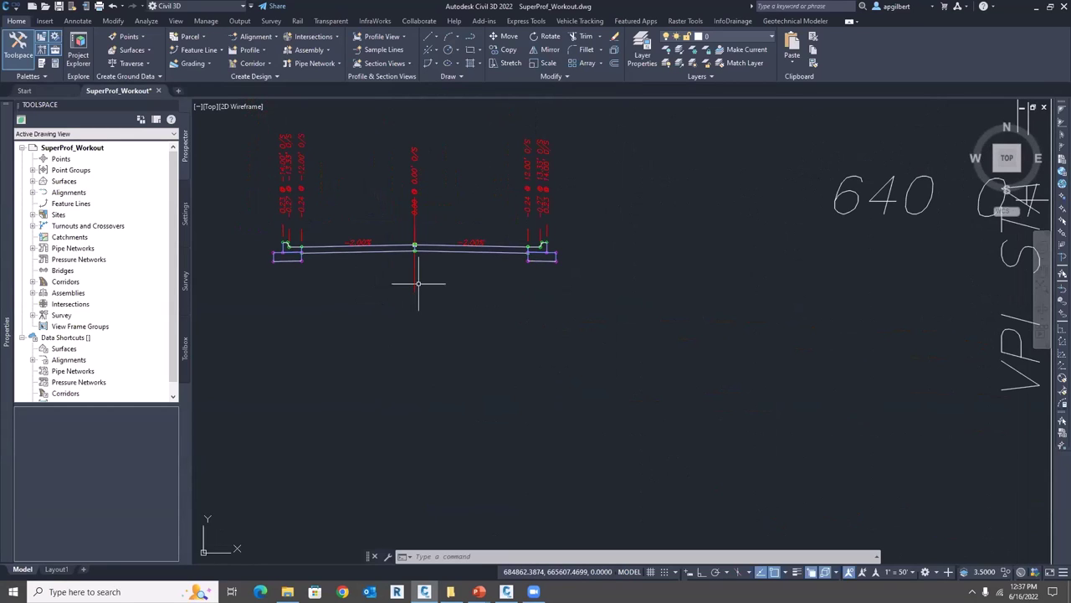
mouse_move(506, 592)
click(529, 545)
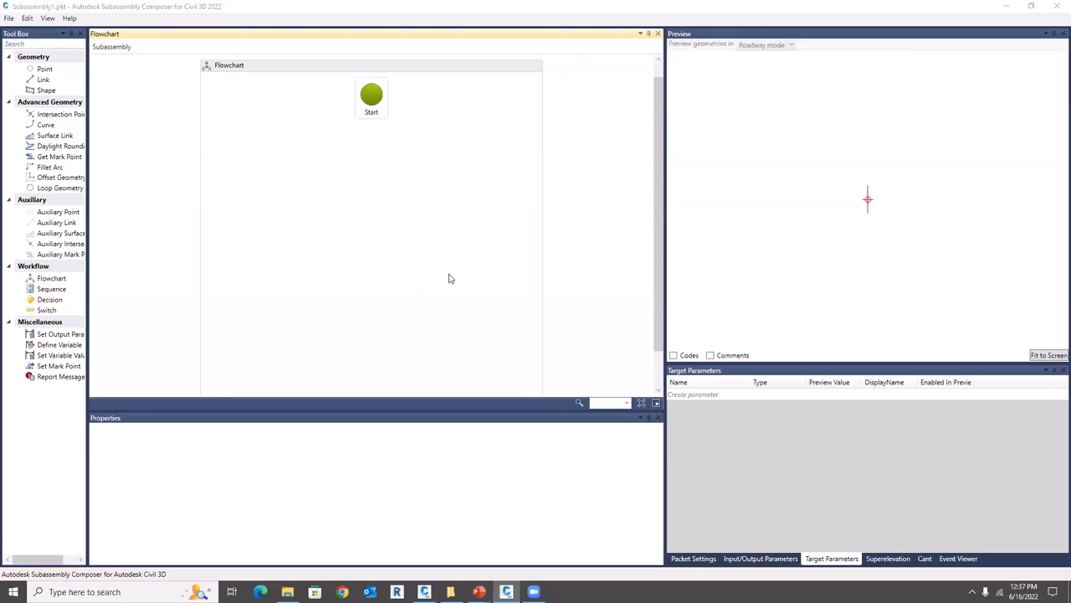
Rename Subassembly1 to SuperCalculator in Packet Settings and return to Target Parameters
click(778, 394)
click(702, 558)
click(949, 423)
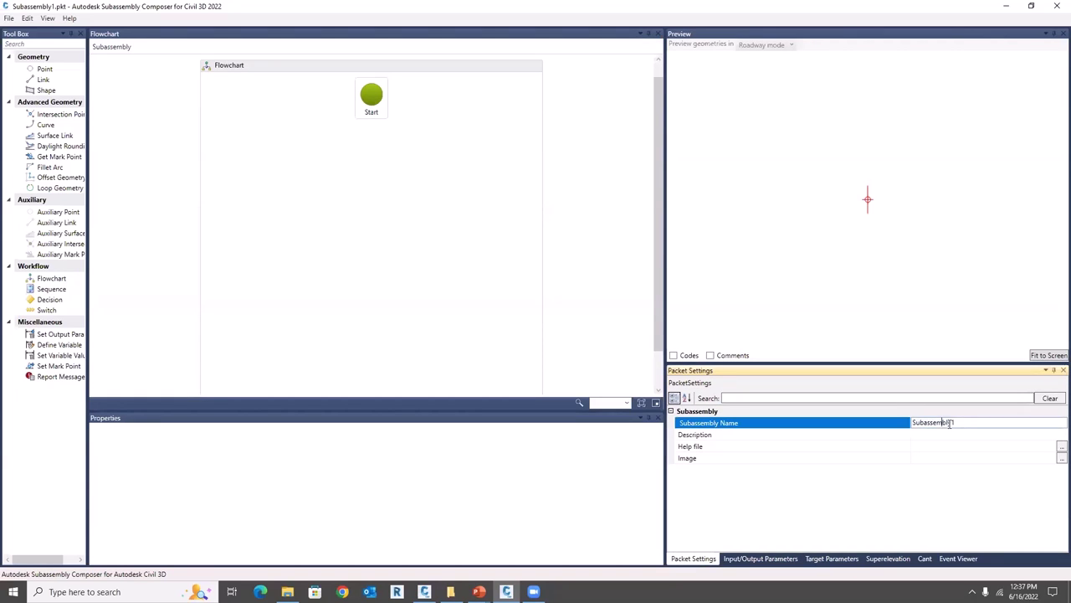
double_click(956, 423)
text(SuperCalculator)
key(Tab)
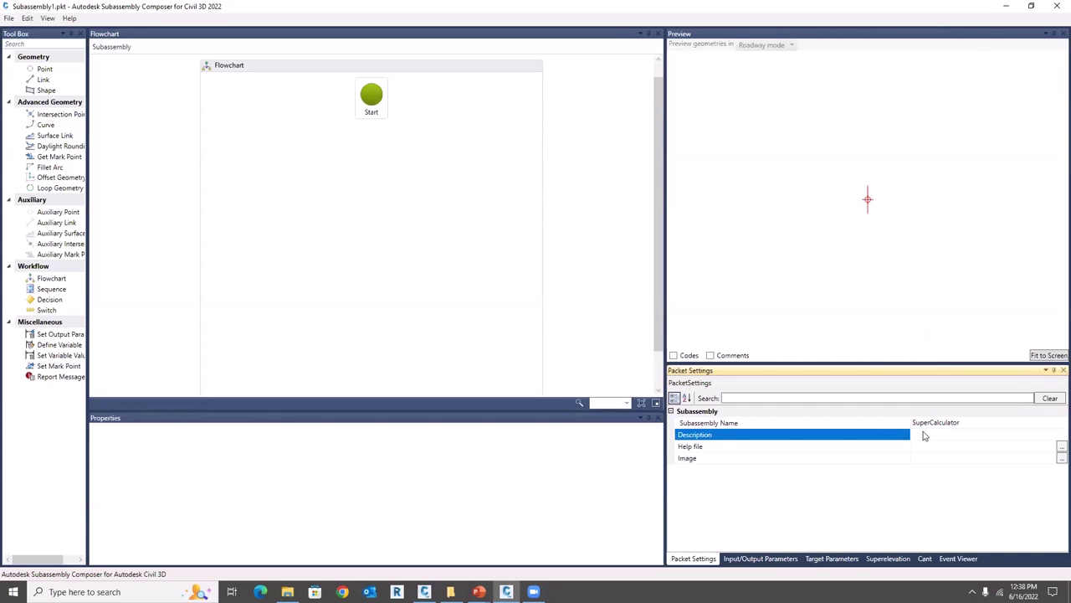
click(834, 560)
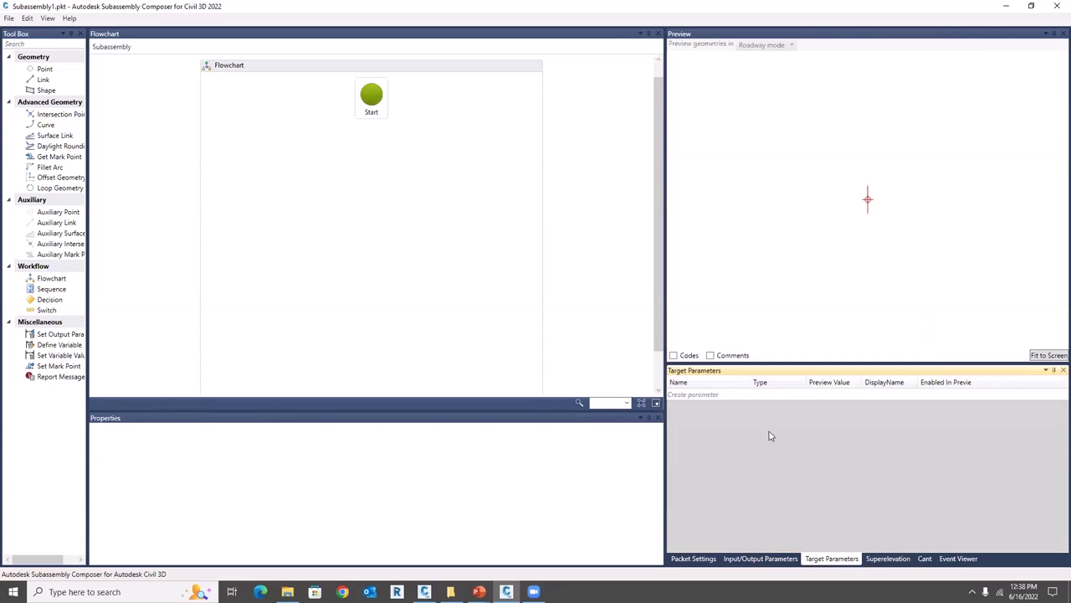
Create a target parameter named SuperProfile with type Elevation
click(694, 401)
click(696, 393)
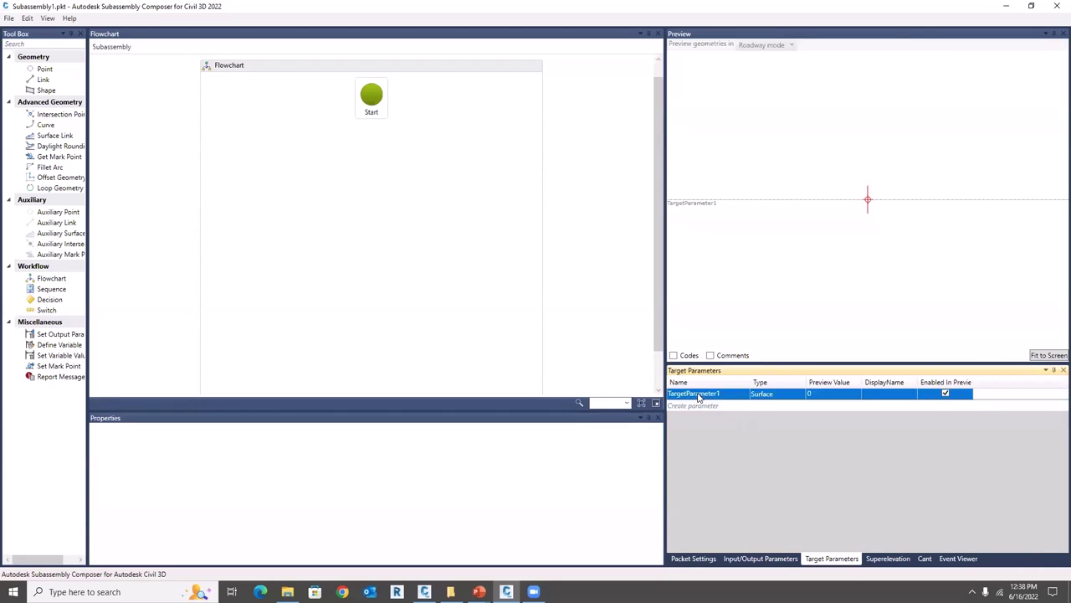
click(697, 393)
double_click(697, 393)
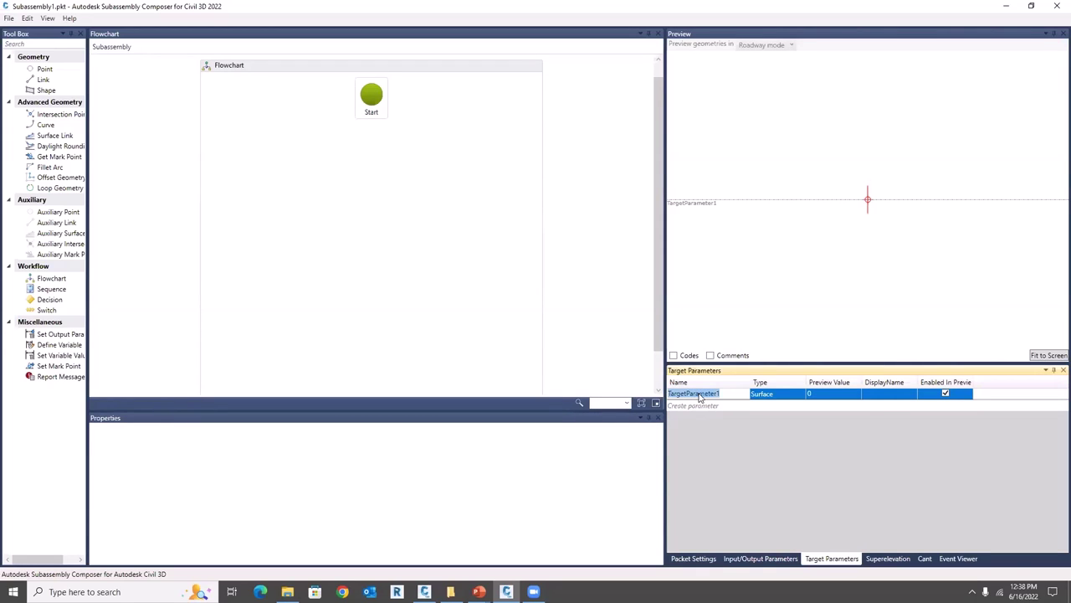
text(SuperProfile)
click(766, 394)
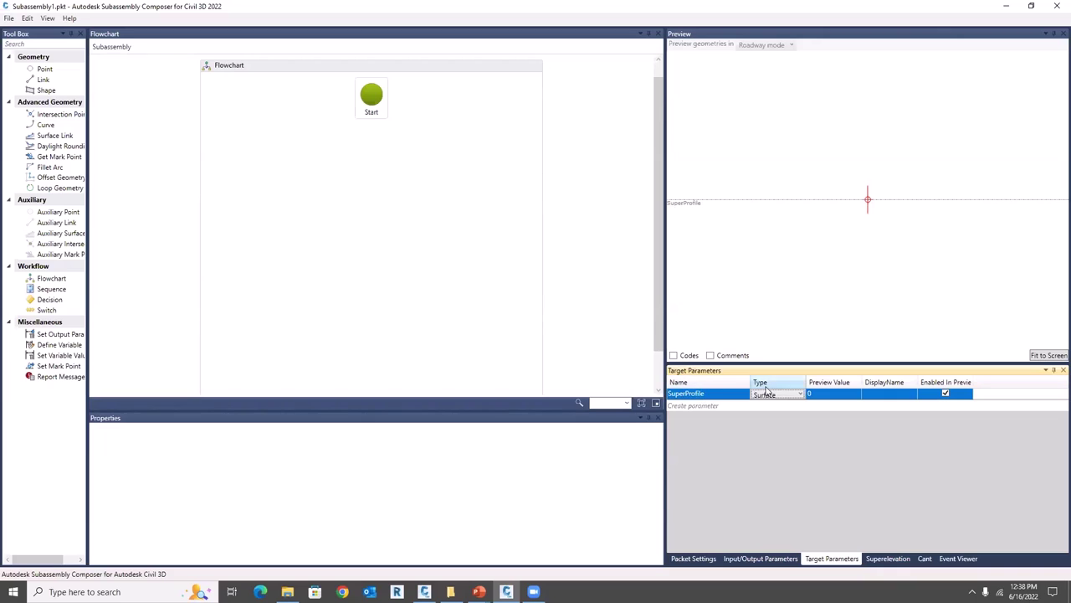
click(779, 393)
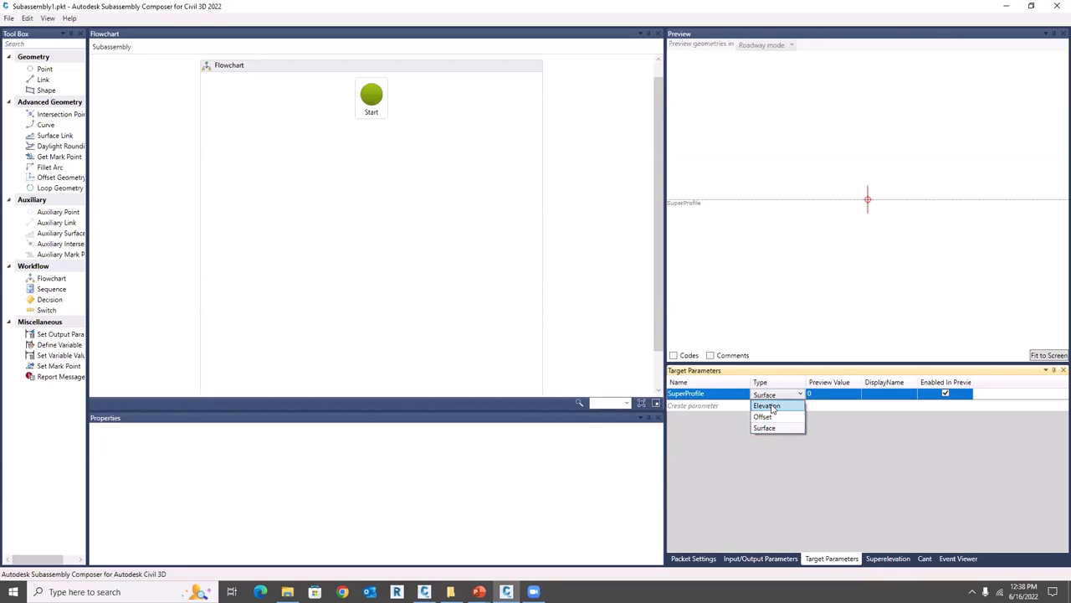
click(766, 406)
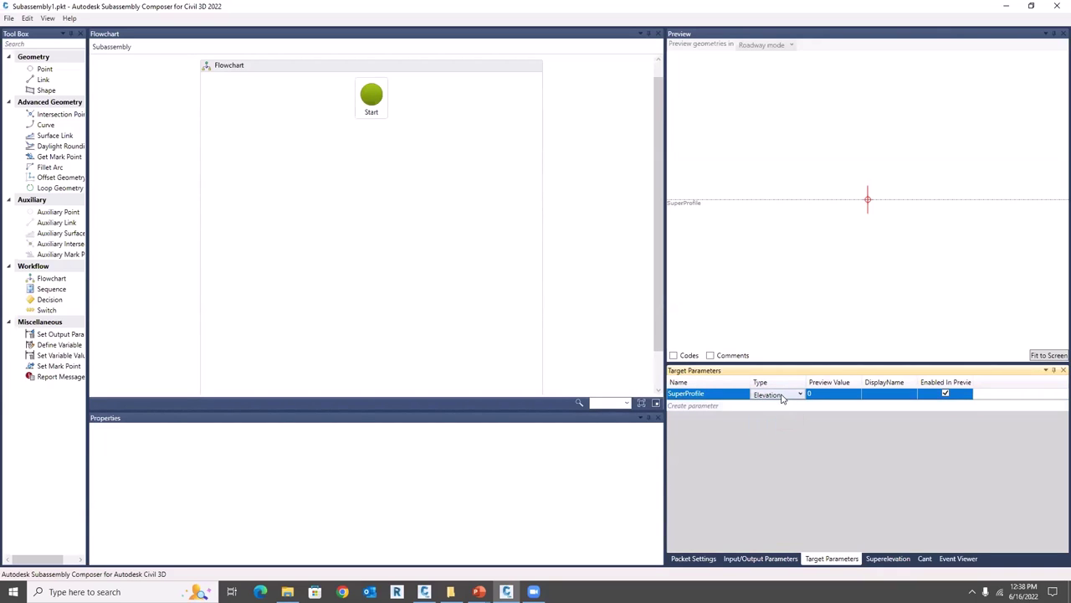
click(832, 396)
Give SuperProfile preview value -0.02 and display name SProf
click(832, 394)
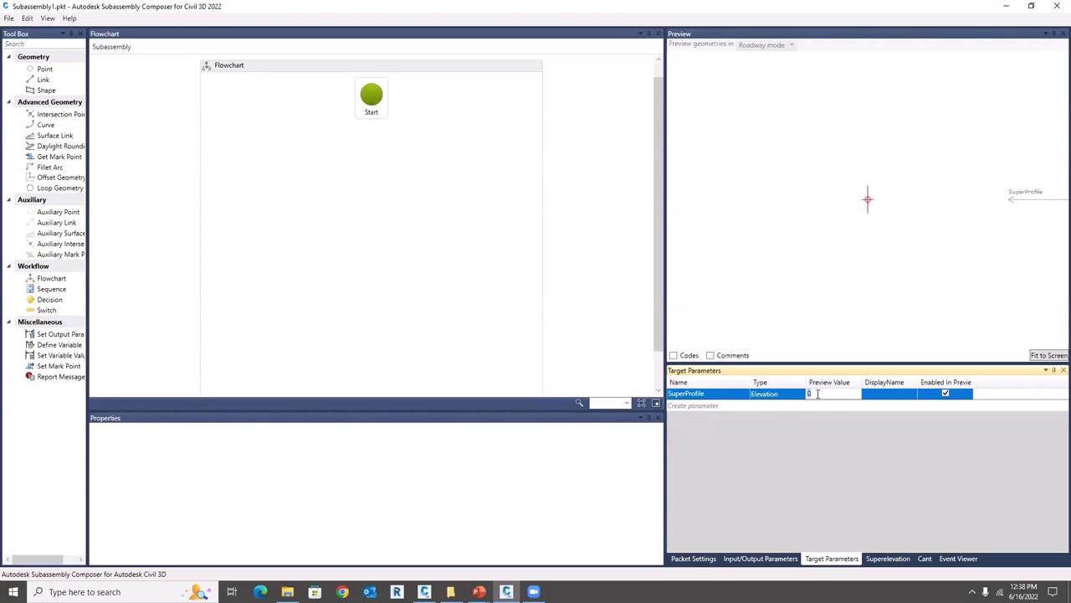
text(-.02)
key(Tab)
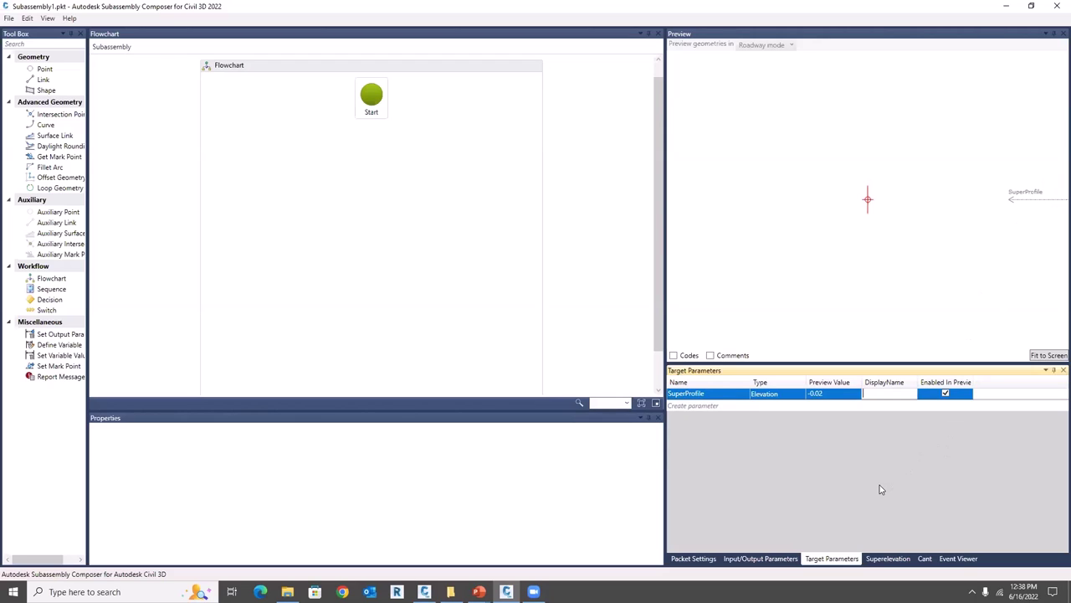
text(SProf)
key(Return)
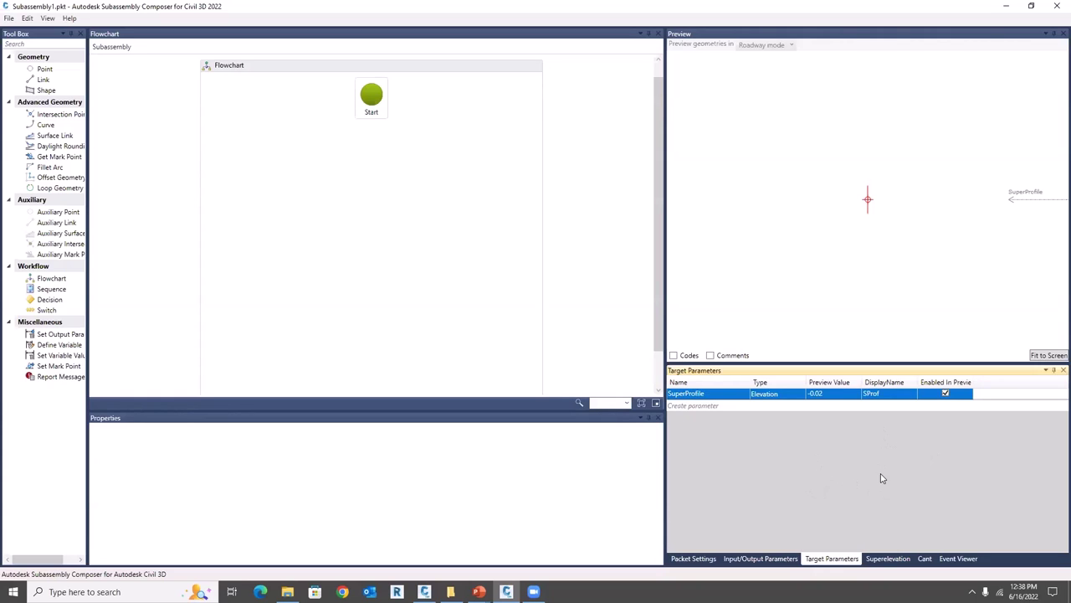
Set the Side input parameter's default value to Right
click(762, 559)
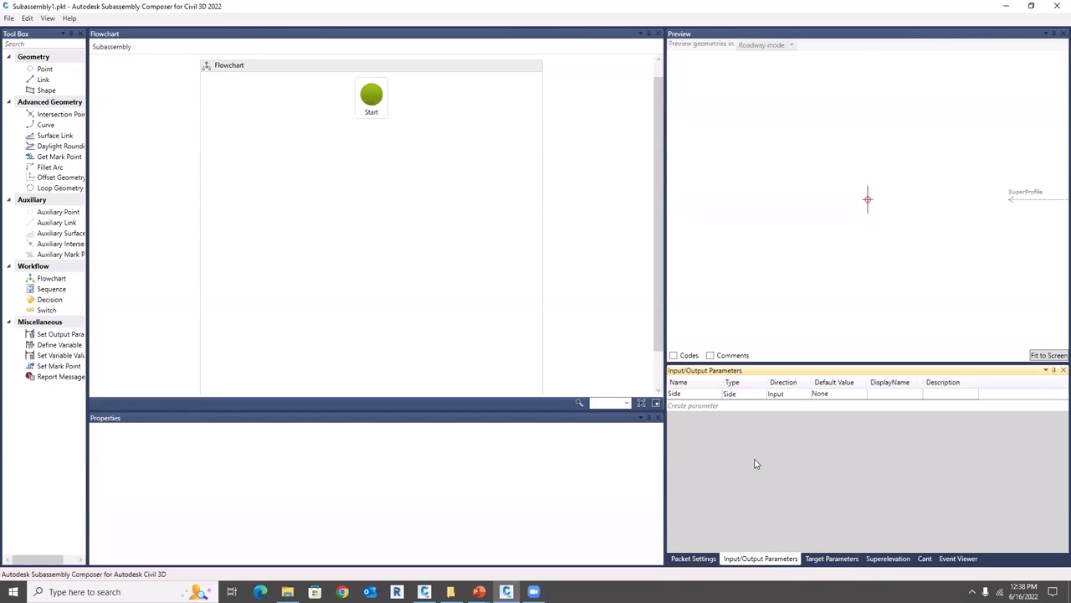
click(827, 395)
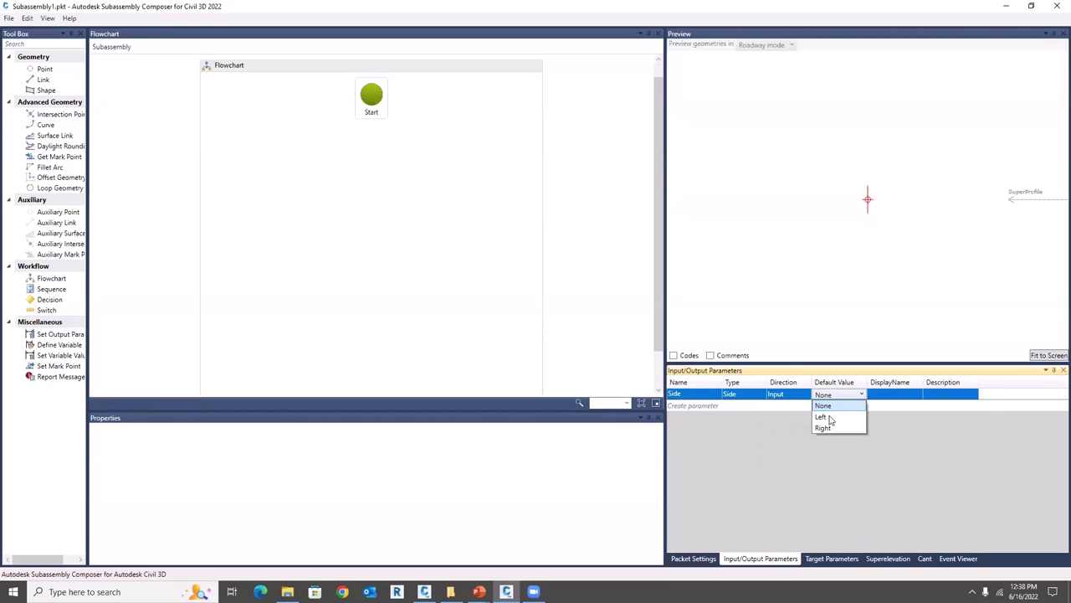
click(825, 428)
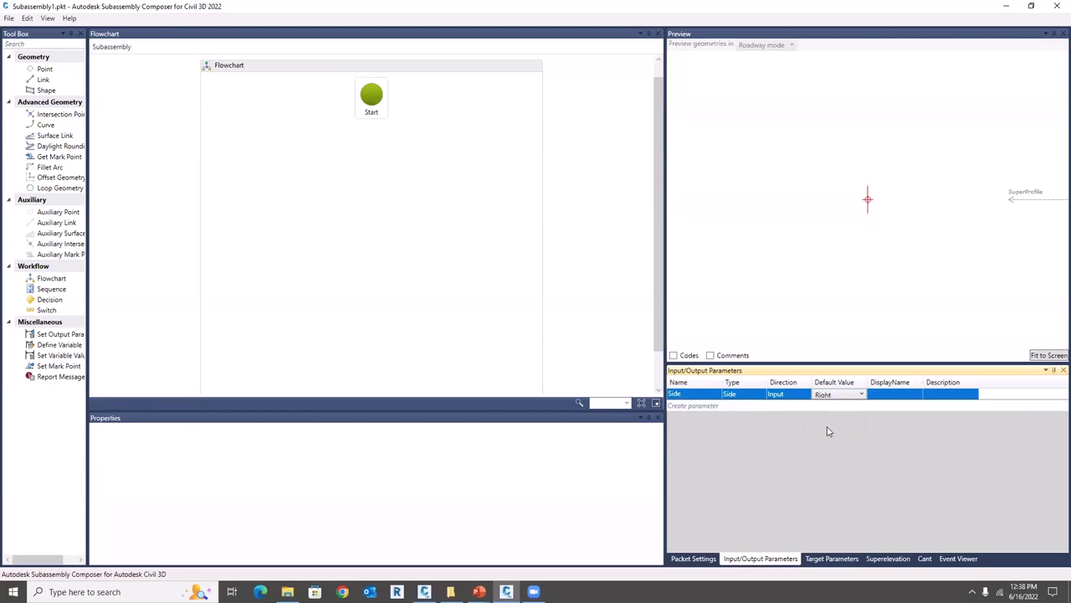
Add an OutputSuper Grade parameter with Output direction and a 50.00% default
click(693, 406)
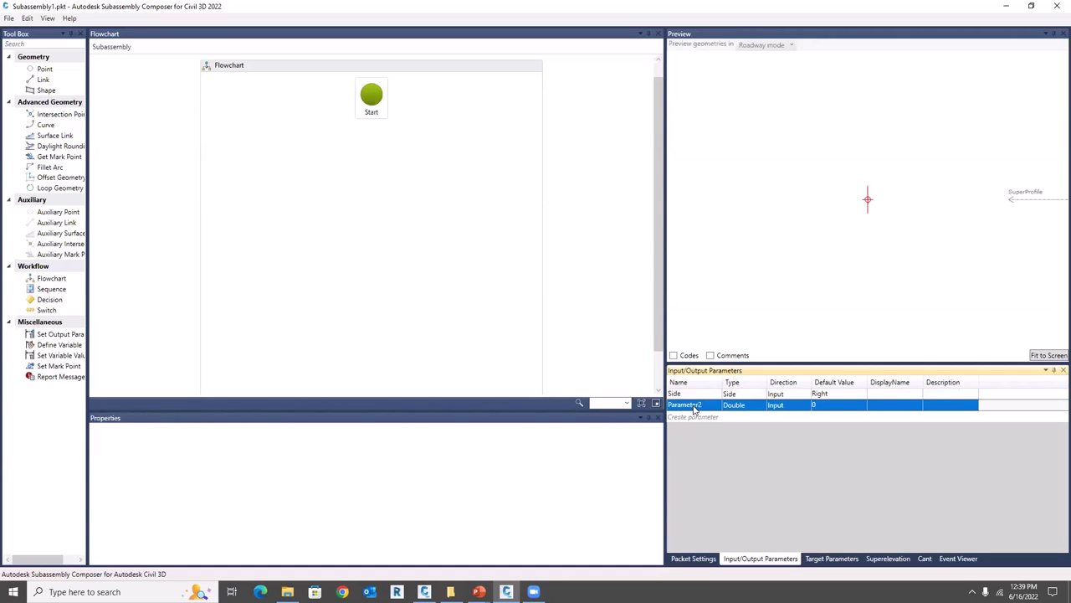
click(693, 406)
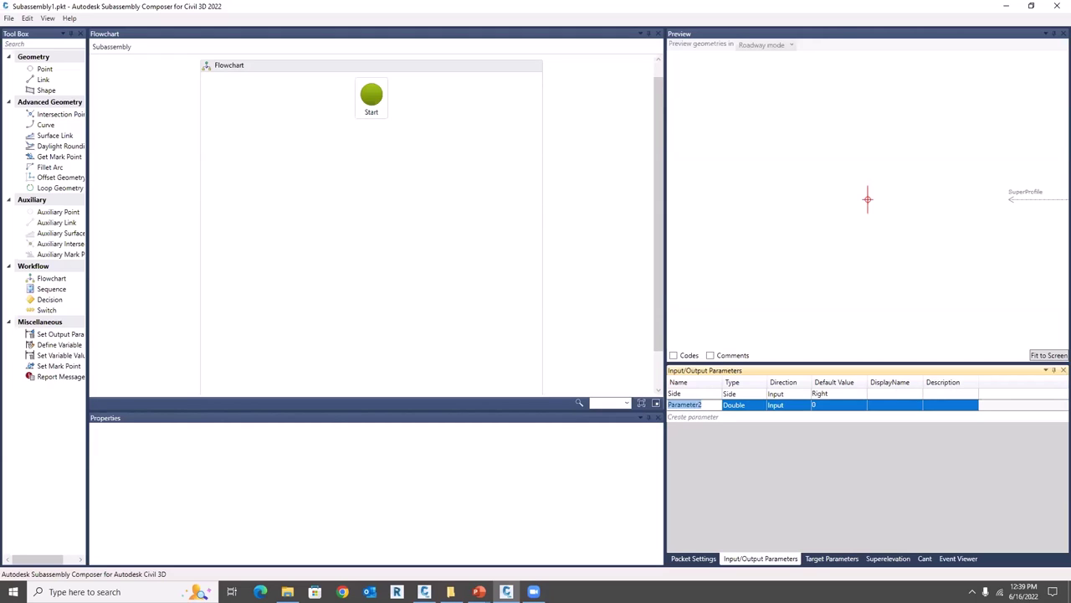
text(S)
text(utputSuper)
key(Return)
click(745, 406)
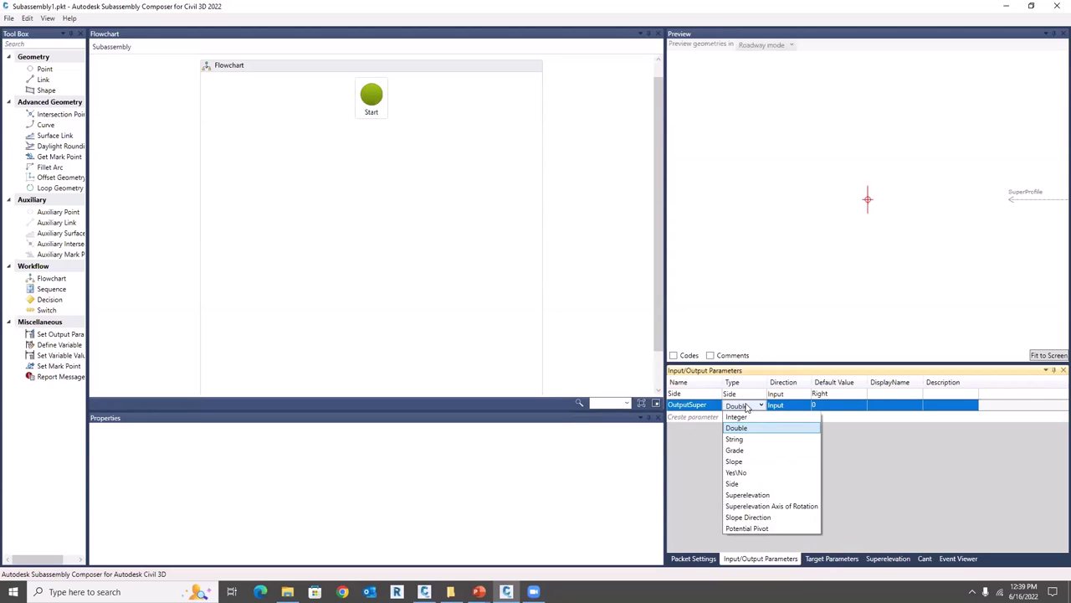
click(744, 451)
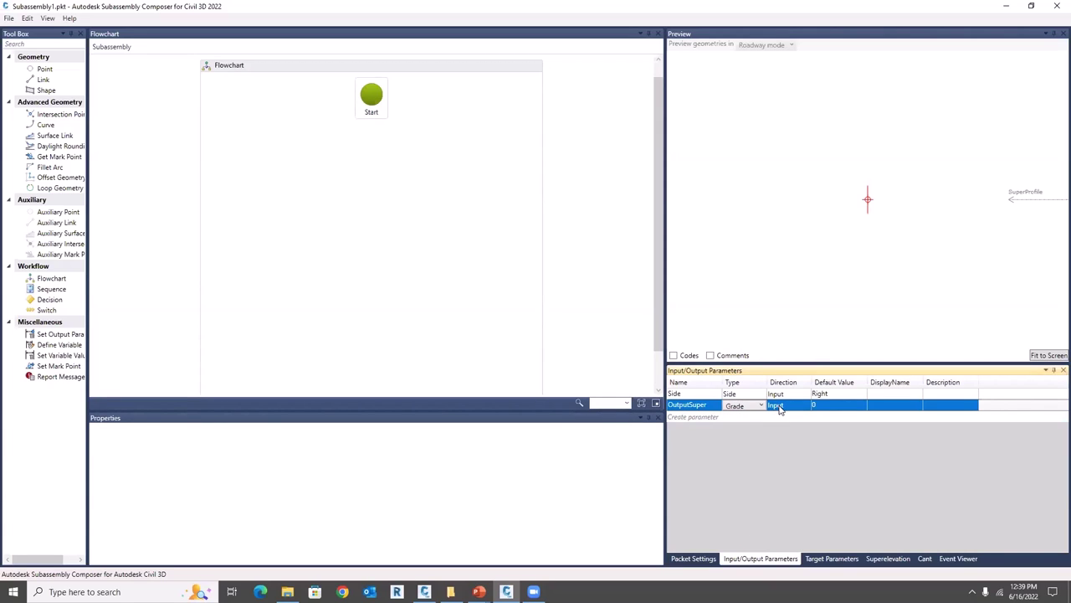
click(778, 409)
click(778, 408)
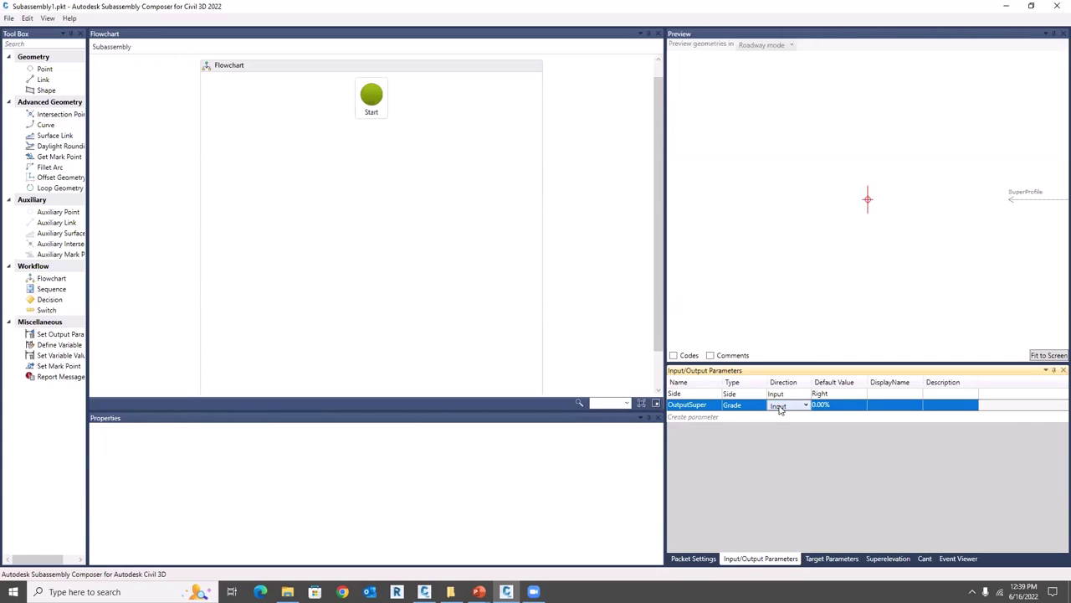
click(779, 408)
click(782, 428)
click(796, 441)
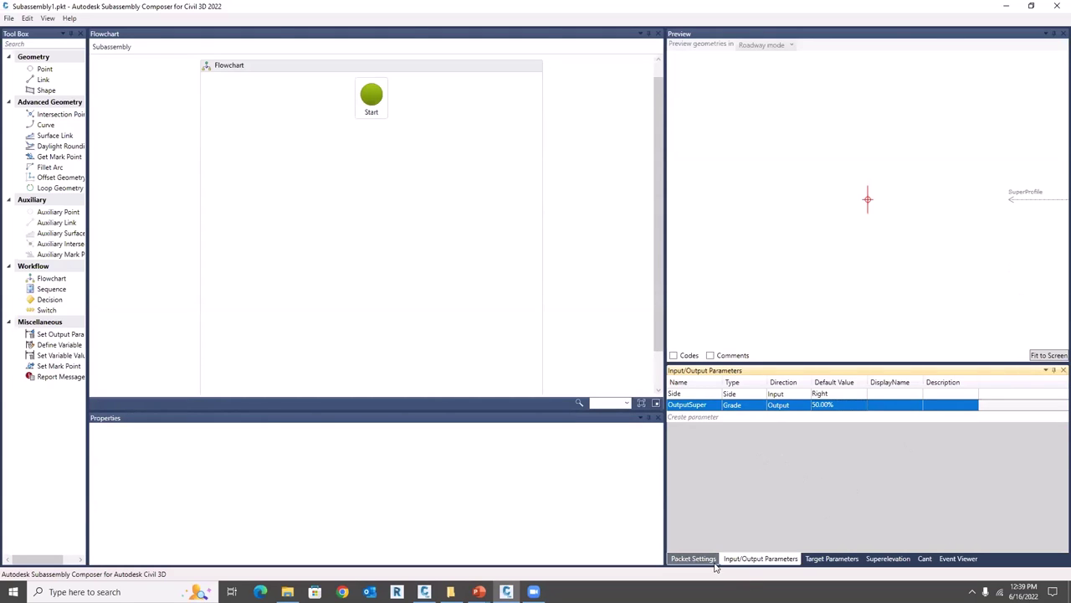
click(816, 560)
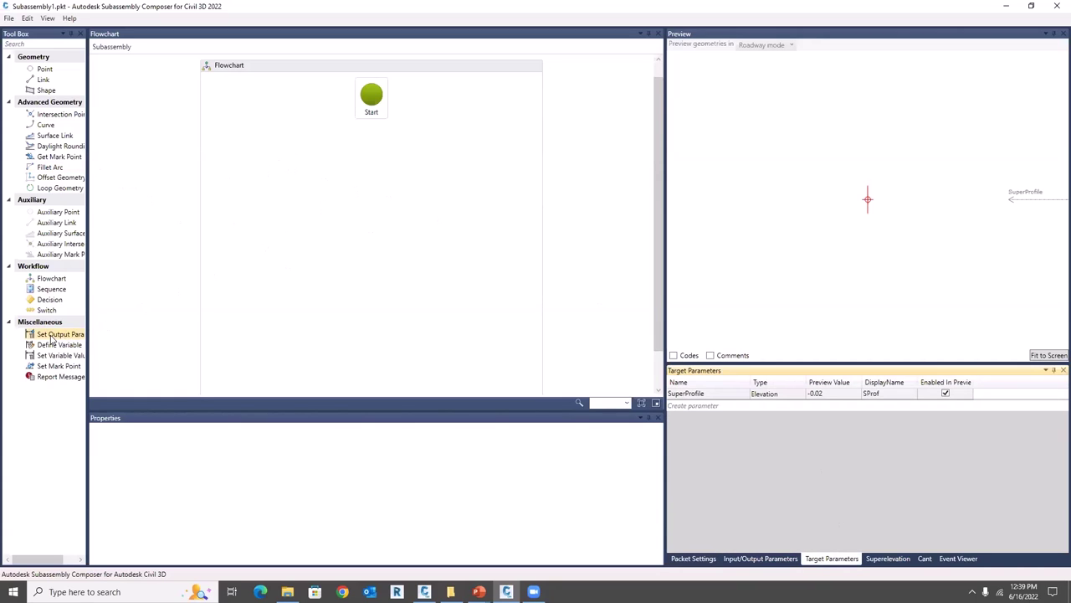
Place a Set Output Parameter step after Start that sets OutputSuper
drag(52, 338, 360, 201)
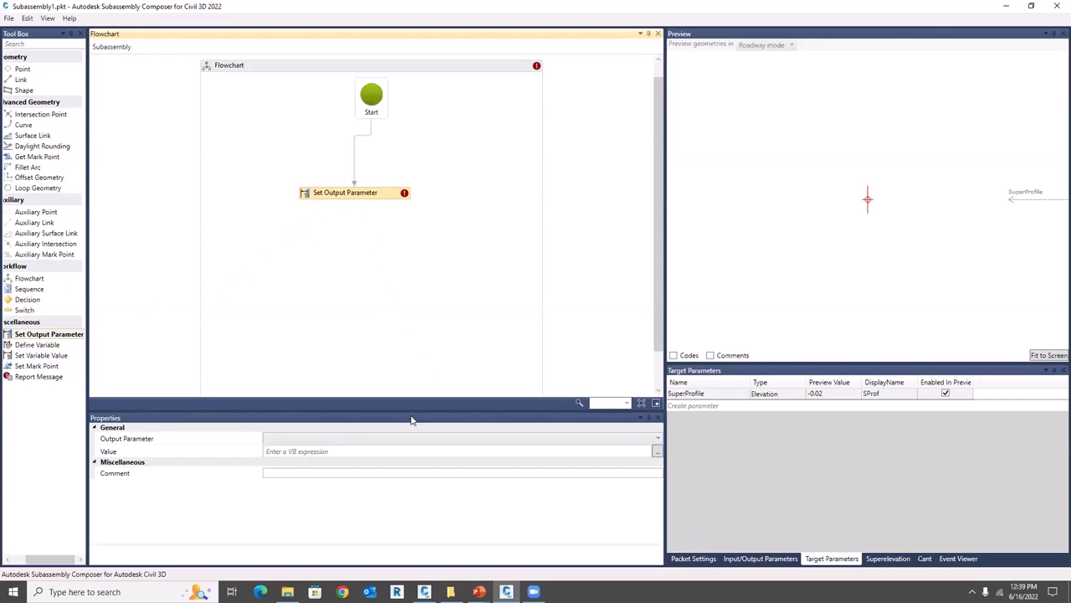
click(323, 441)
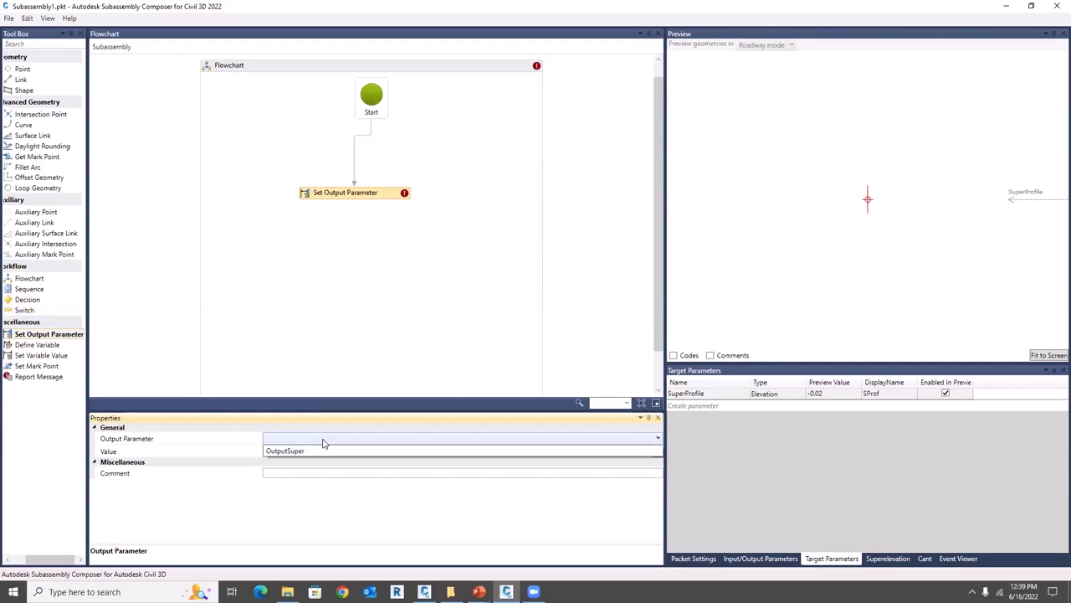
click(290, 452)
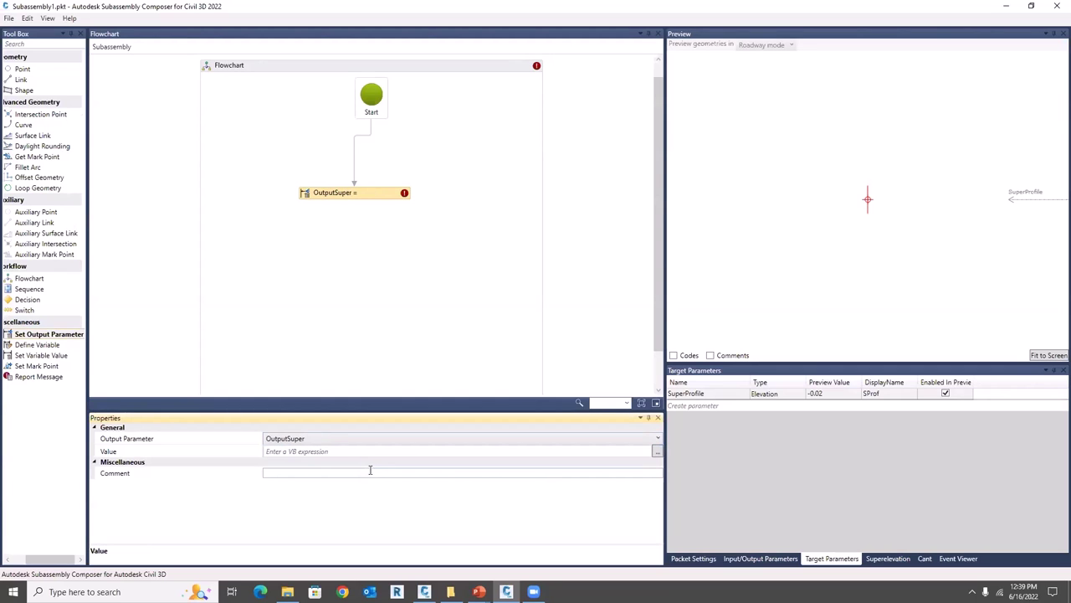
Open the Subassembly Composer online help from the Help menu
click(321, 471)
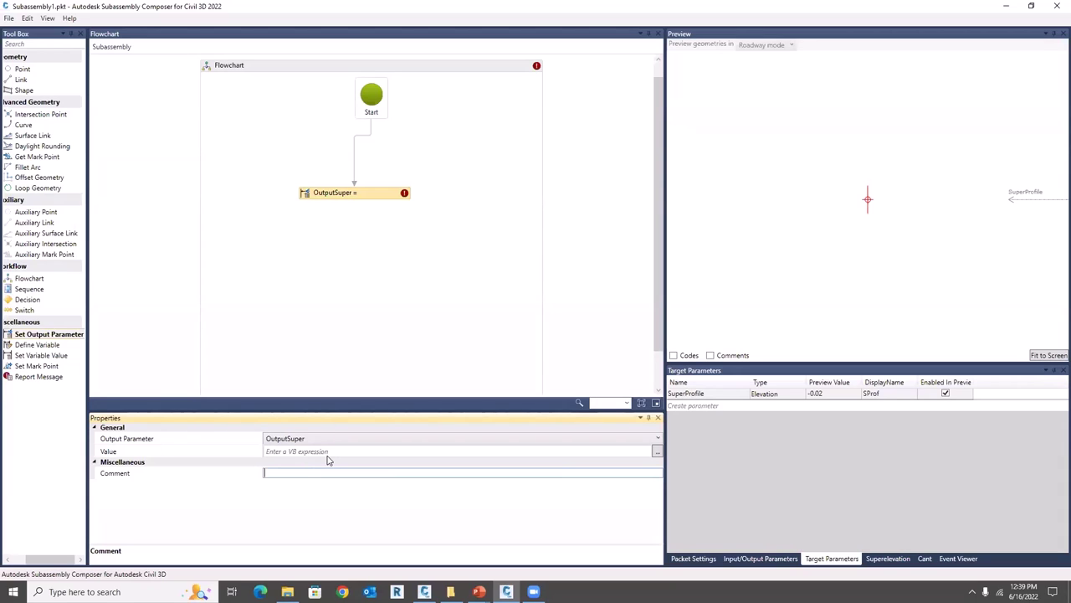
click(71, 18)
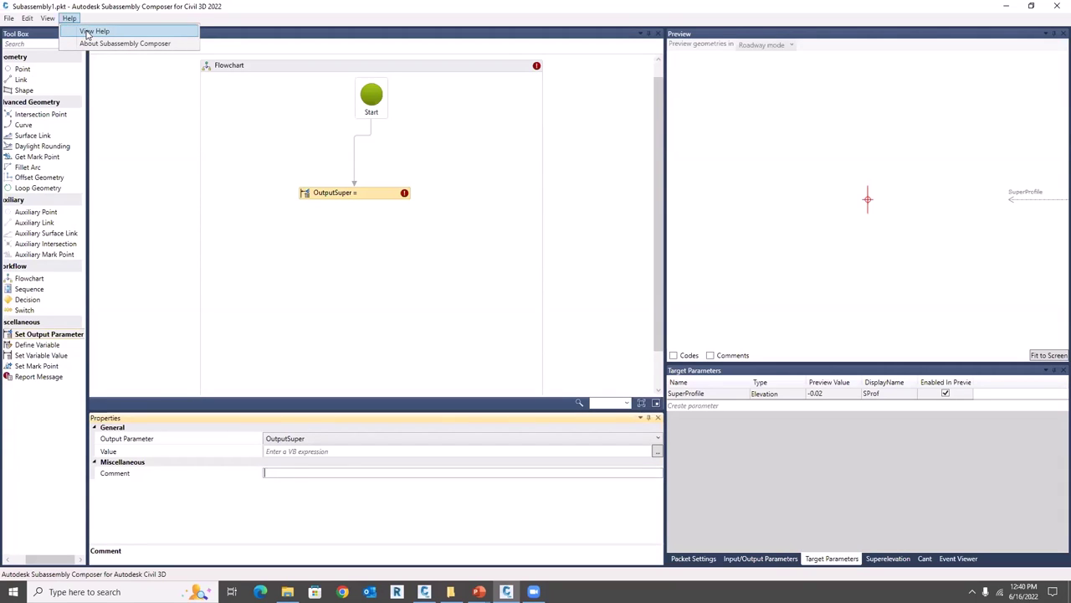
click(87, 33)
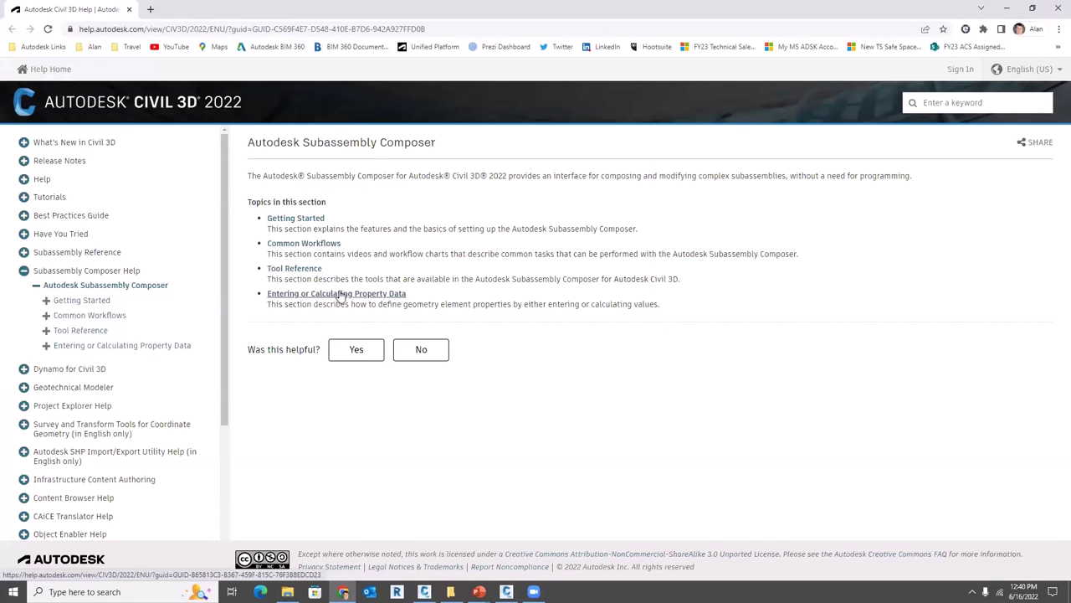
Browse to Entering or Calculating Property Data > API Functions > Elevation Target Class and select the example syntax
click(313, 295)
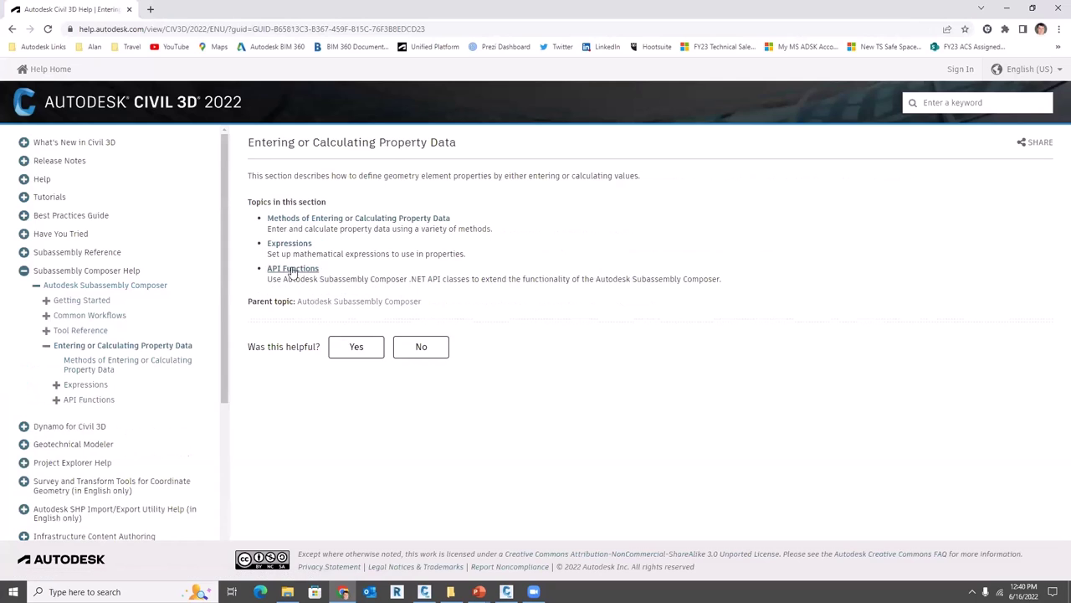
click(294, 270)
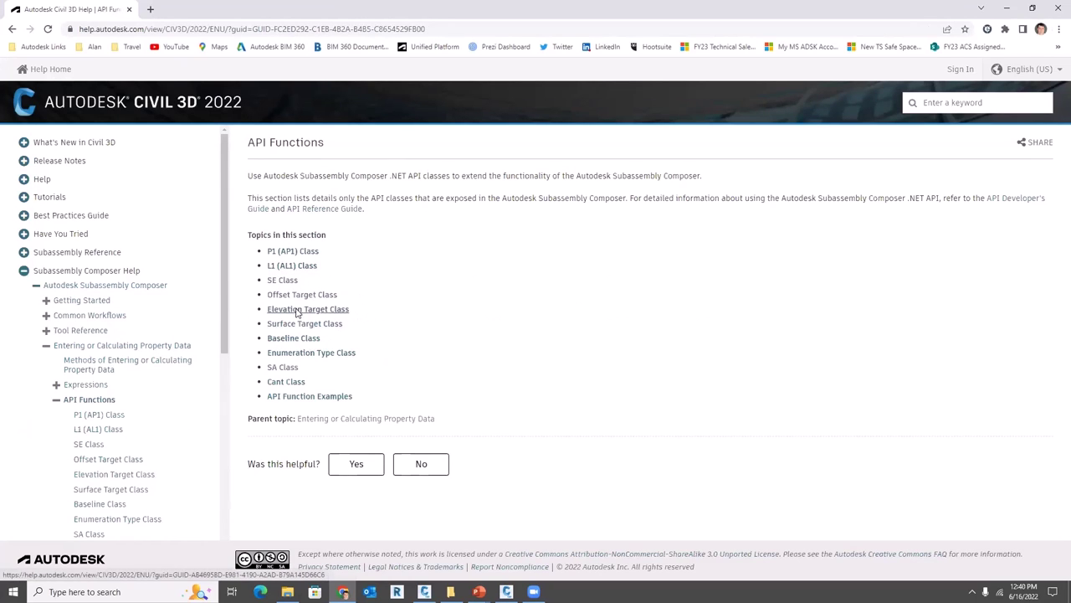
click(298, 310)
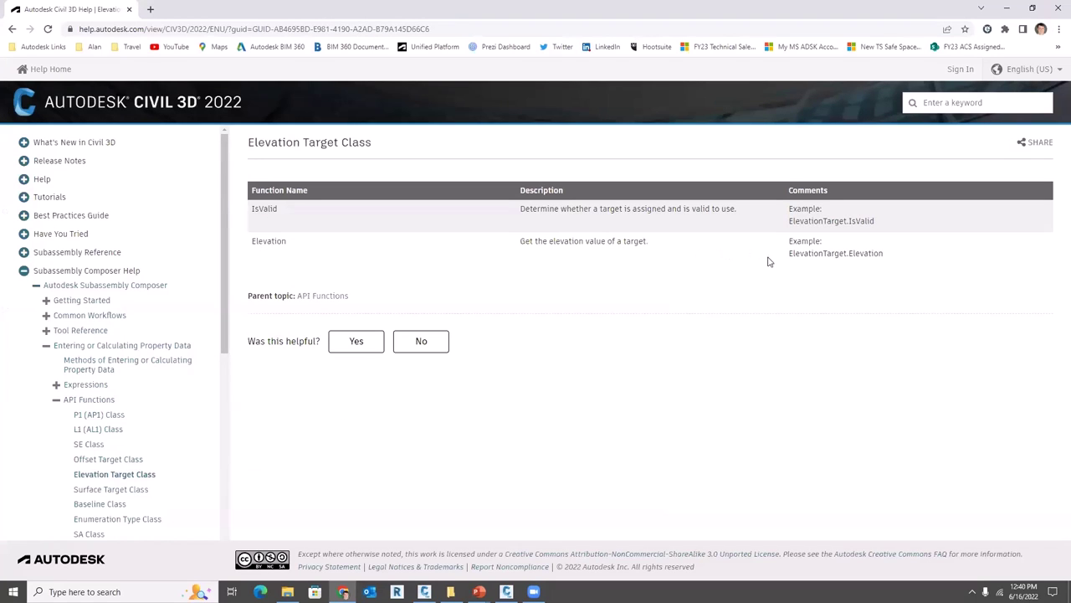
drag(787, 258, 886, 256)
Back in the Composer, set the OutputSuper step's value to SuperProfile.Elevation
click(1057, 9)
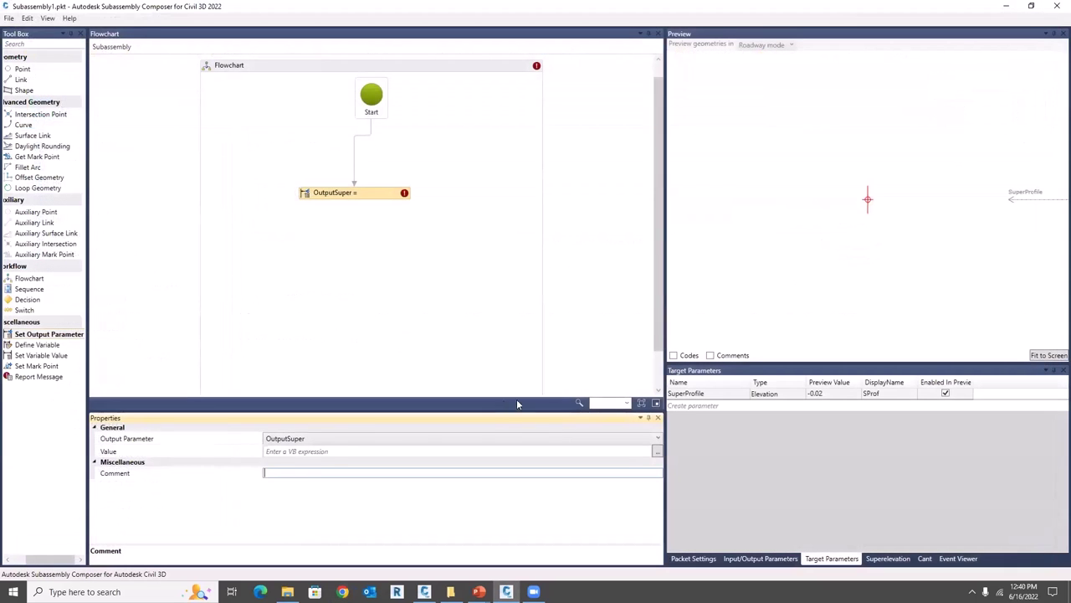
click(318, 451)
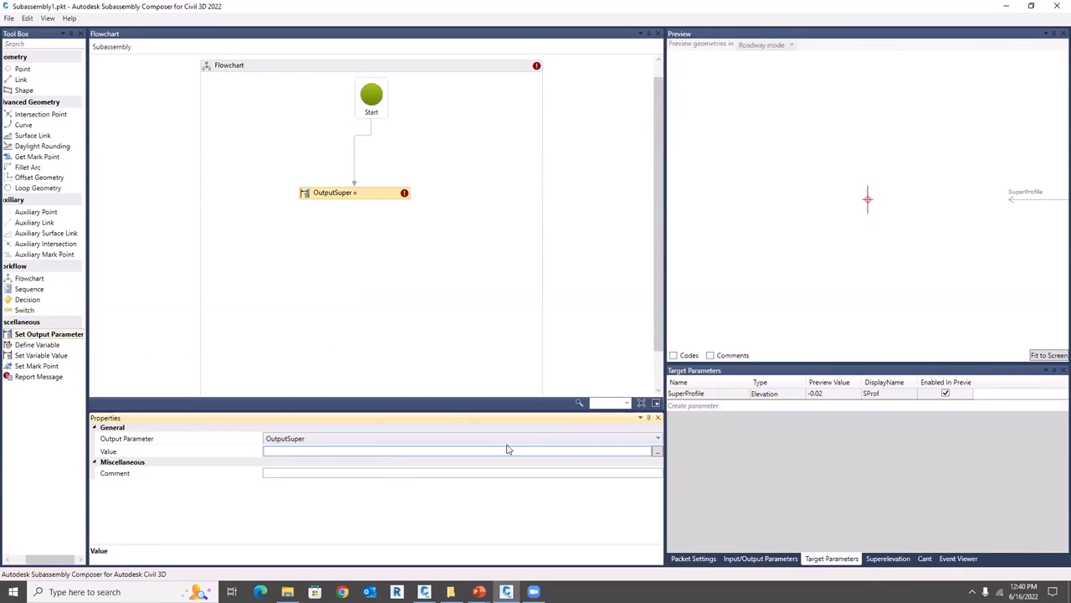
text(SuperProfile.Elevation)
key(Return)
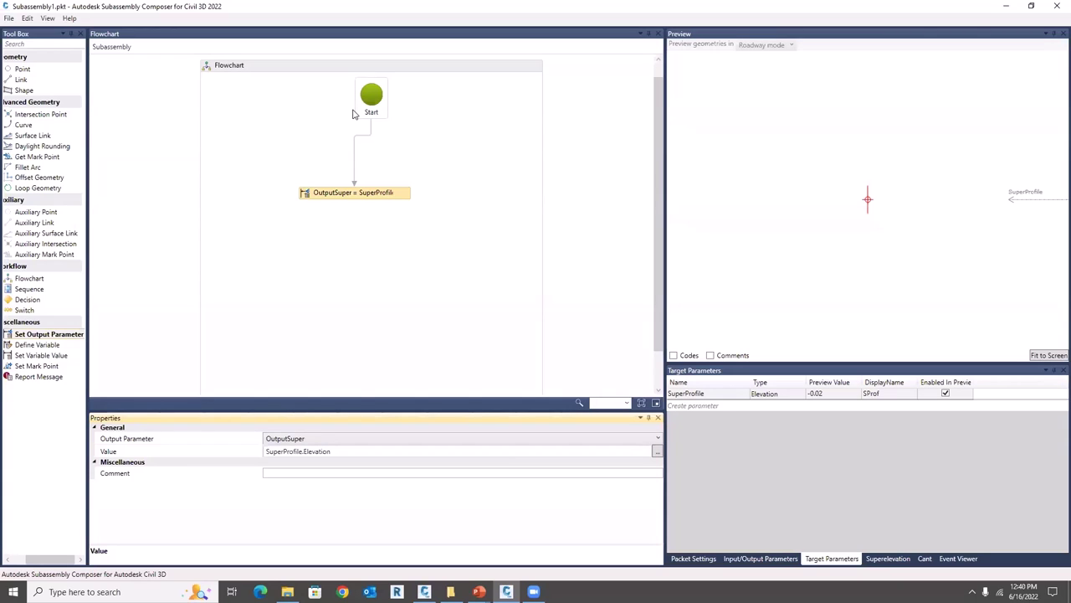
click(707, 557)
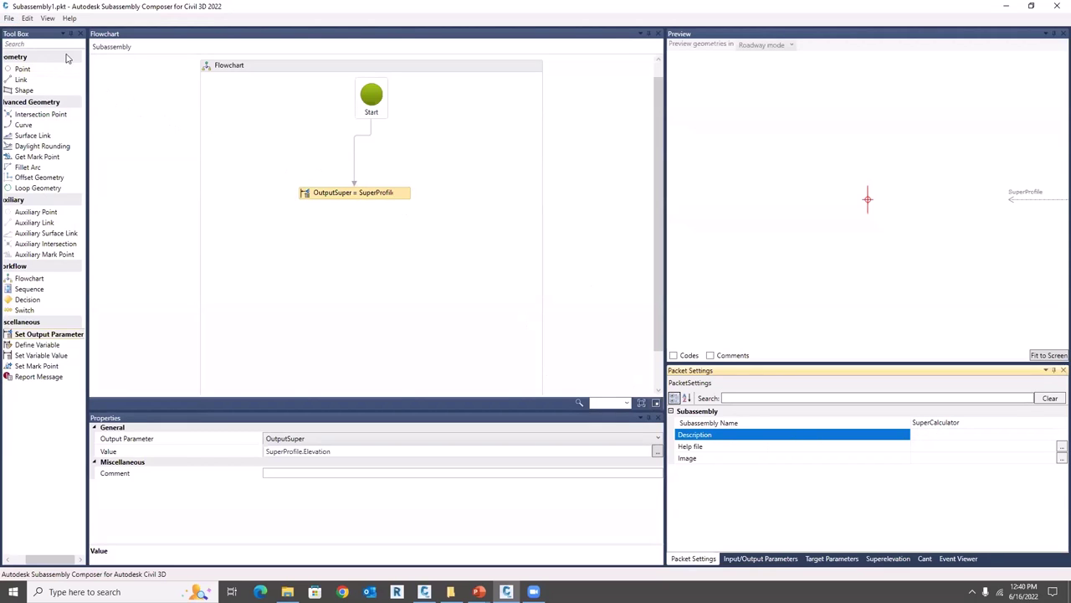
Save the packet to the Desktop as SuperCalculator.pkt and restore the window to a smaller size
click(8, 18)
click(40, 68)
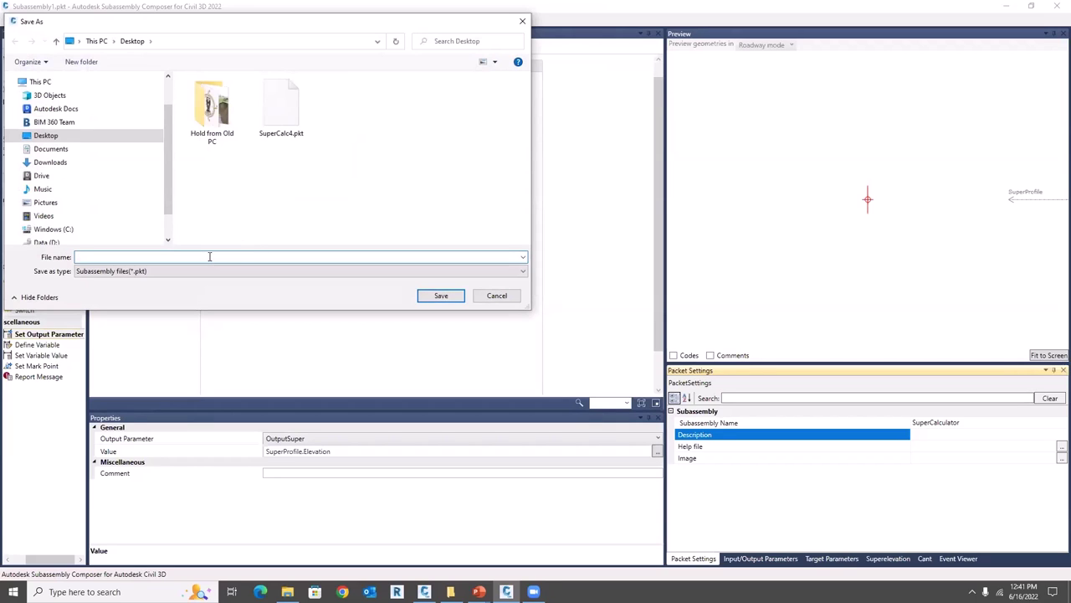
text(SuperCalc)
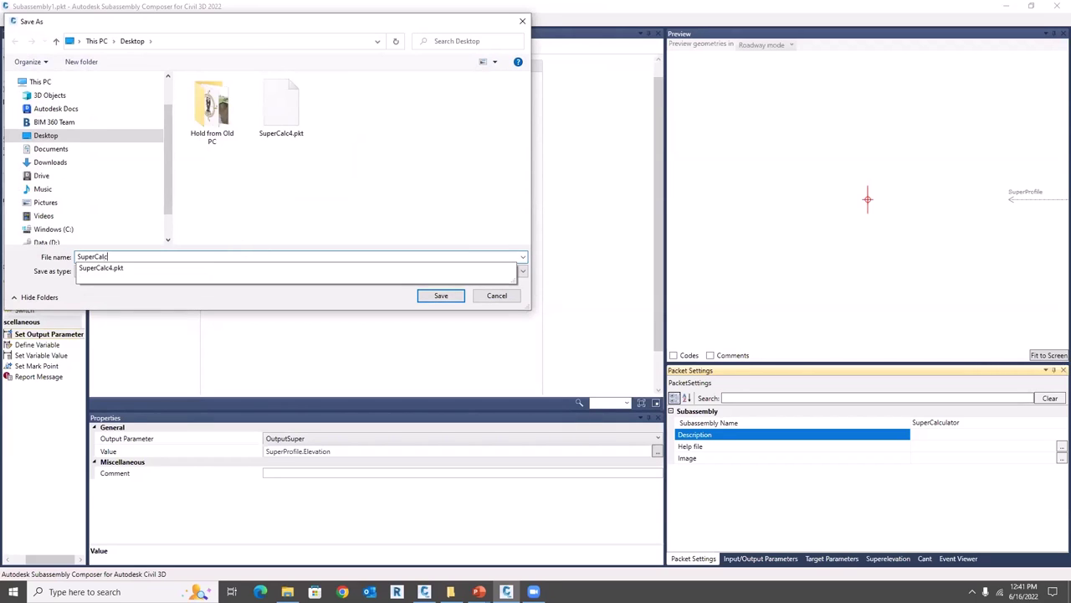
text(ulator)
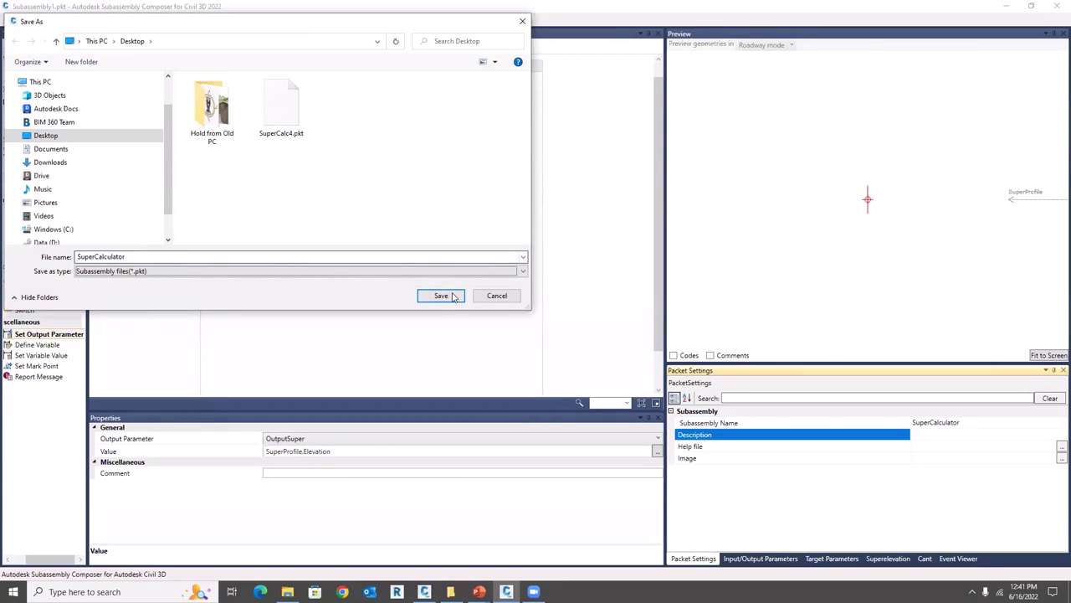
click(444, 296)
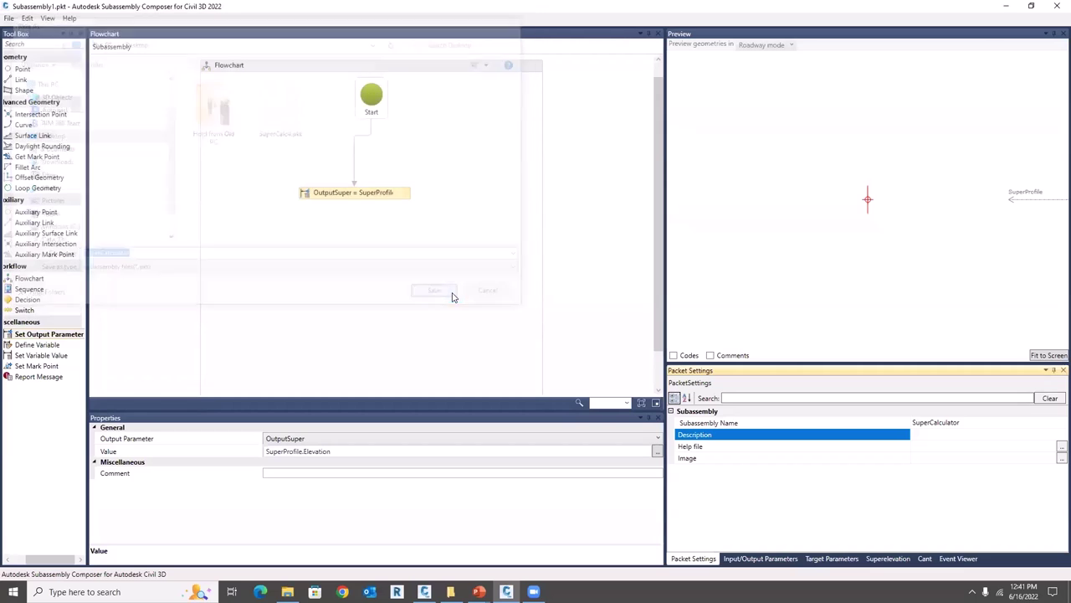
double_click(241, 9)
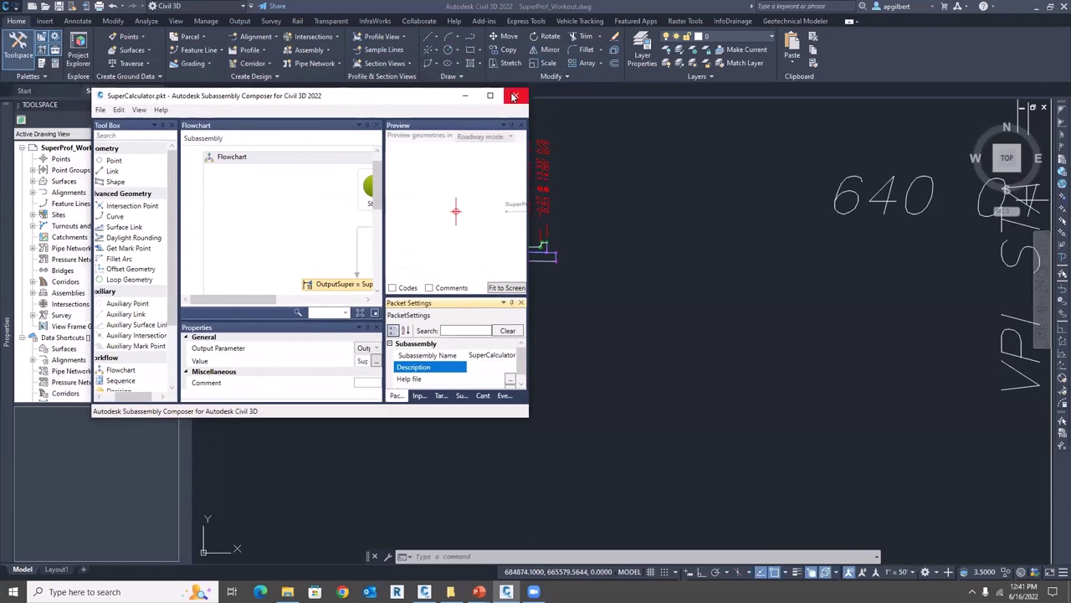
Close Subassembly Composer and zoom out over the Main Street plan and profile
click(513, 97)
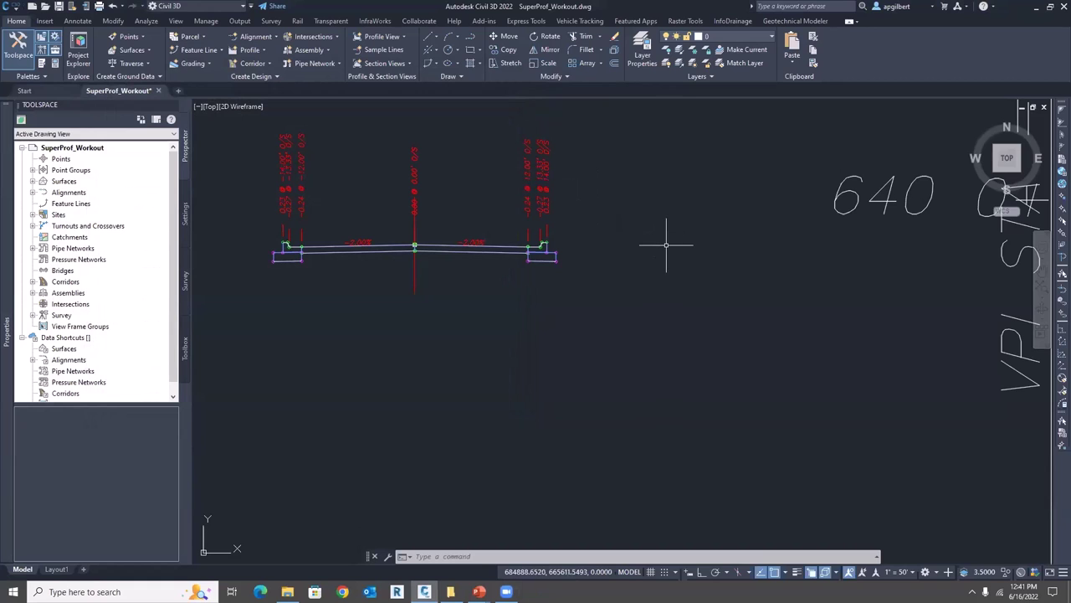
scroll(667, 244, down, 3)
scroll(667, 244, down, 6)
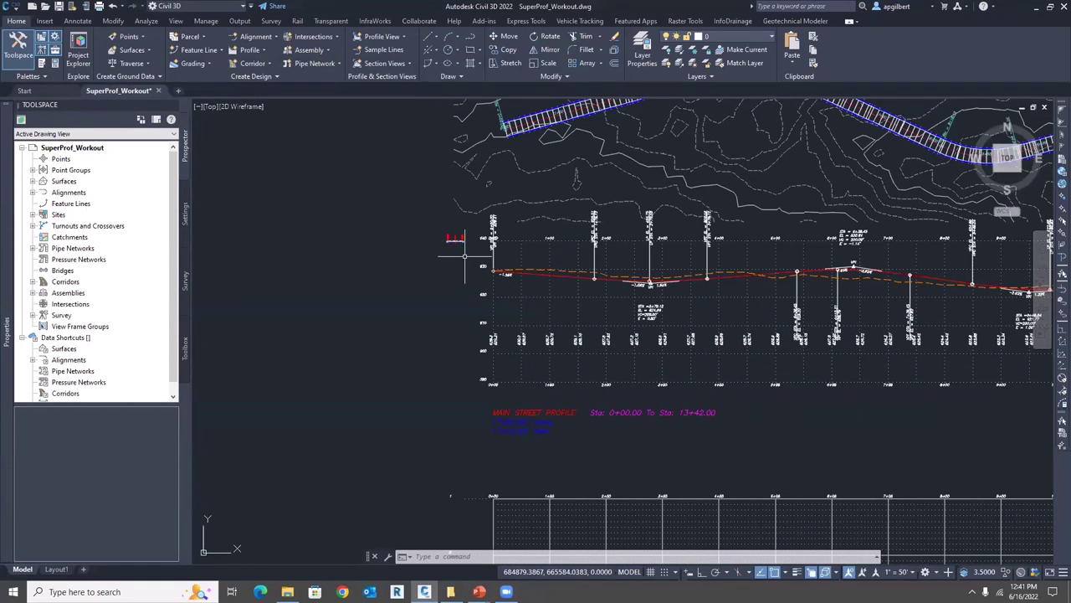
scroll(569, 259, down, 4)
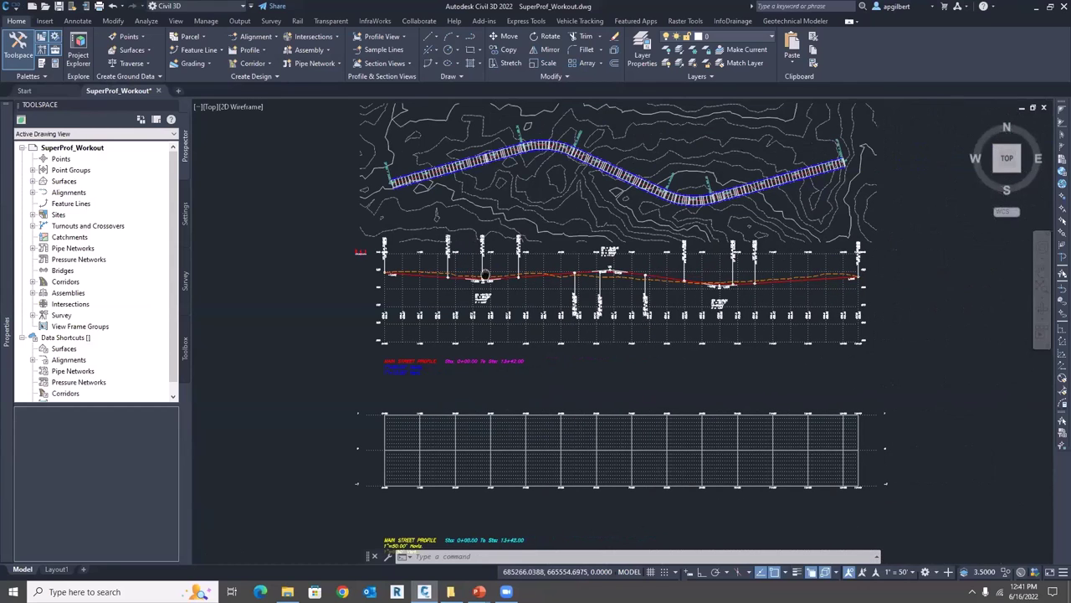
Create a new tool palette named 30 Minute
click(41, 63)
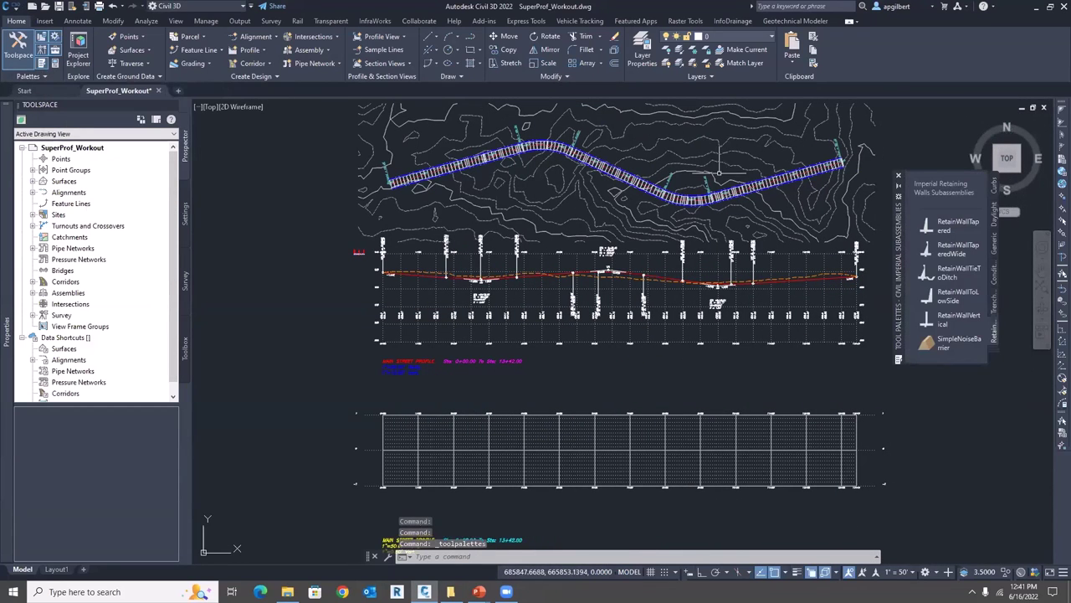
click(994, 350)
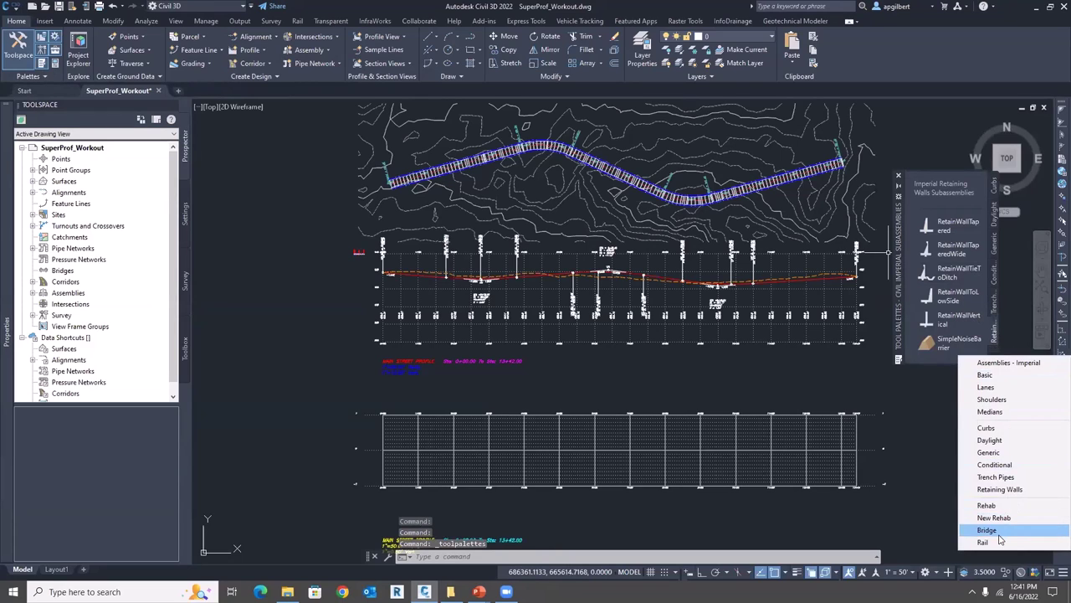
right_click(991, 343)
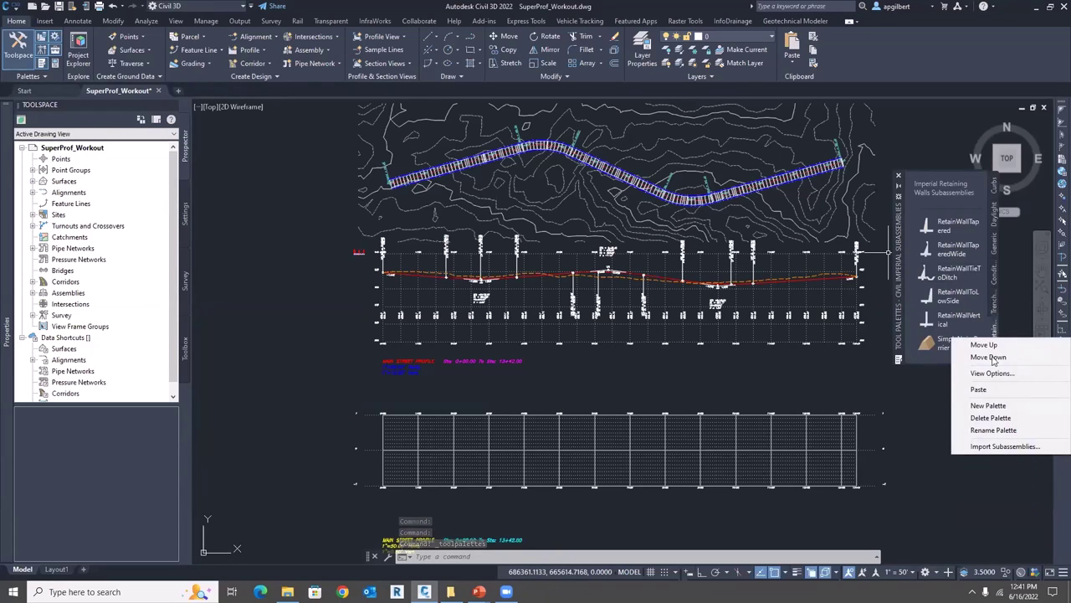
click(988, 405)
text(30 Mi)
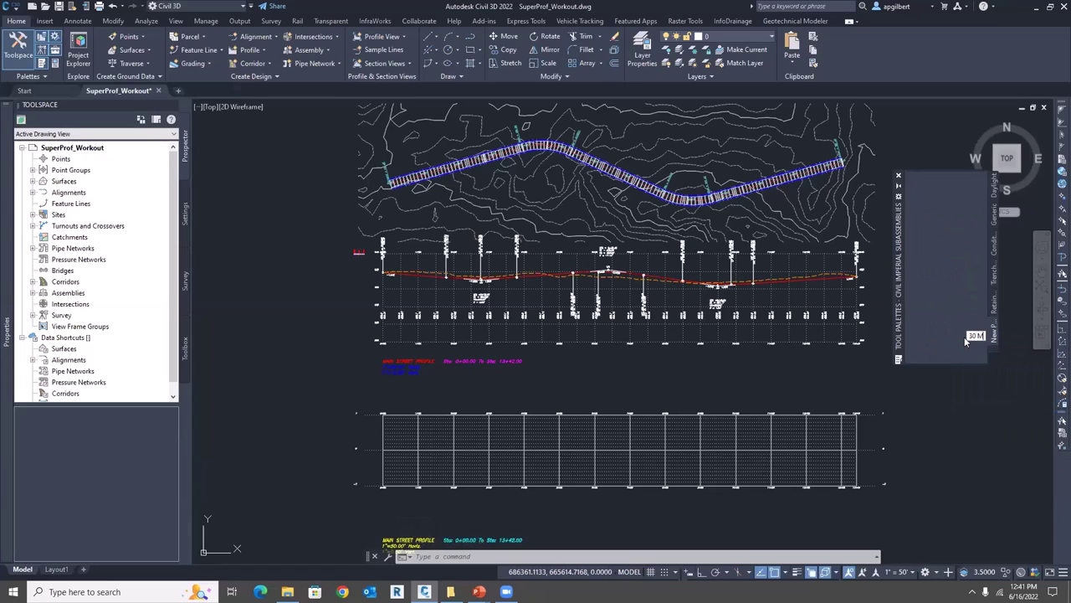
key(Return)
Import the SuperCalculator subassembly from SuperCalculator.pkt into the 30 Minute palette
right_click(995, 335)
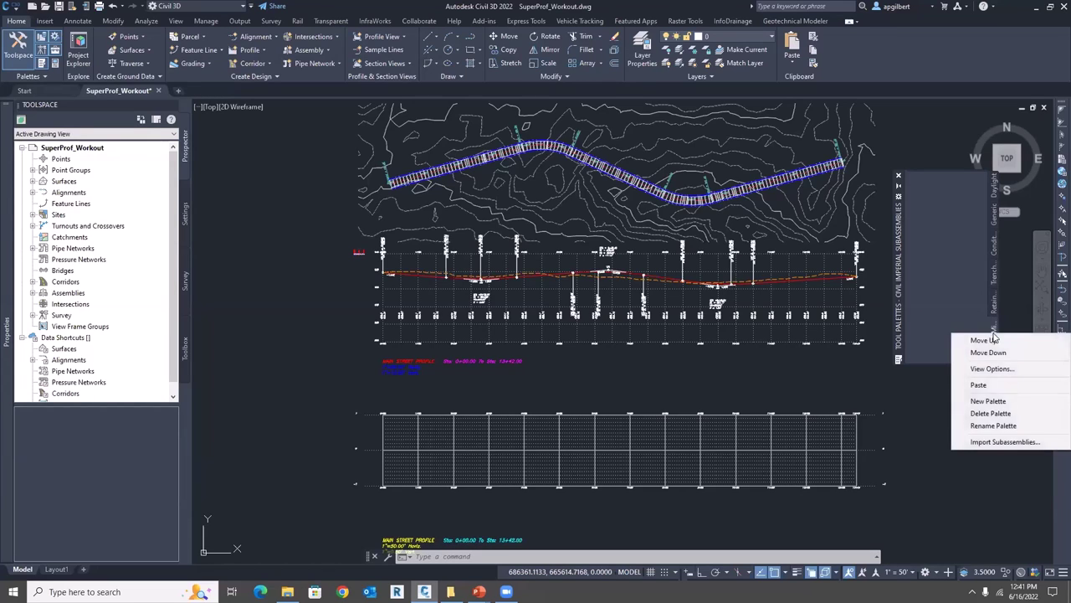
click(1005, 441)
click(635, 261)
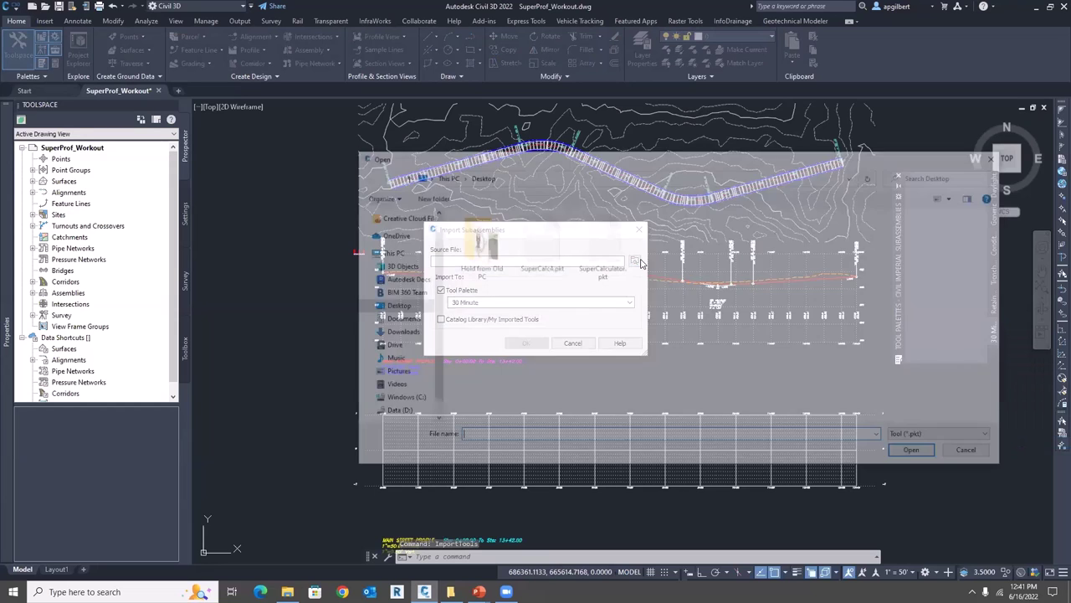
click(605, 244)
click(908, 455)
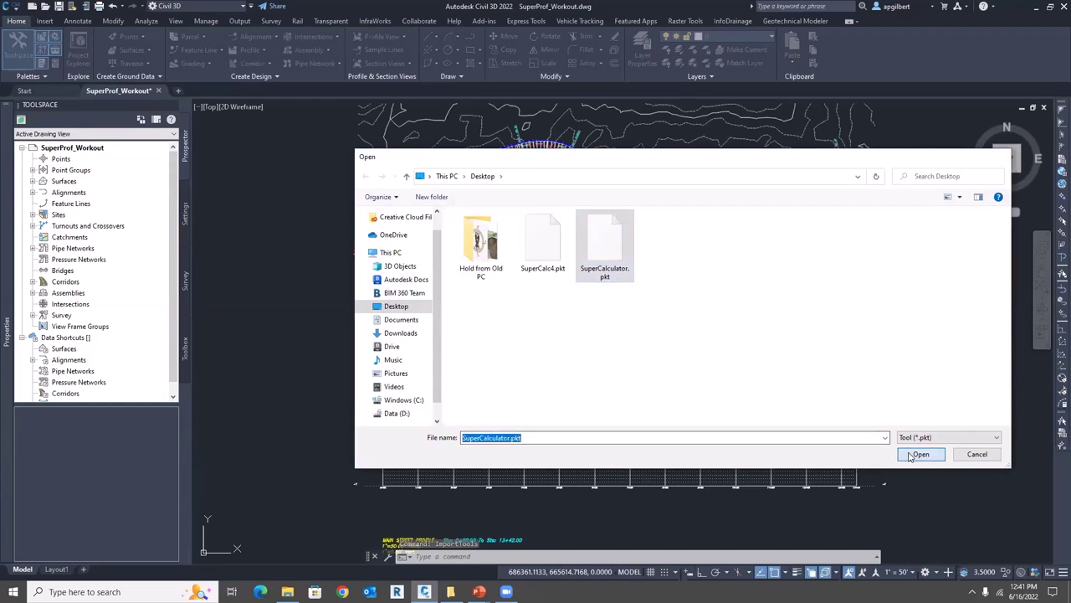
click(526, 343)
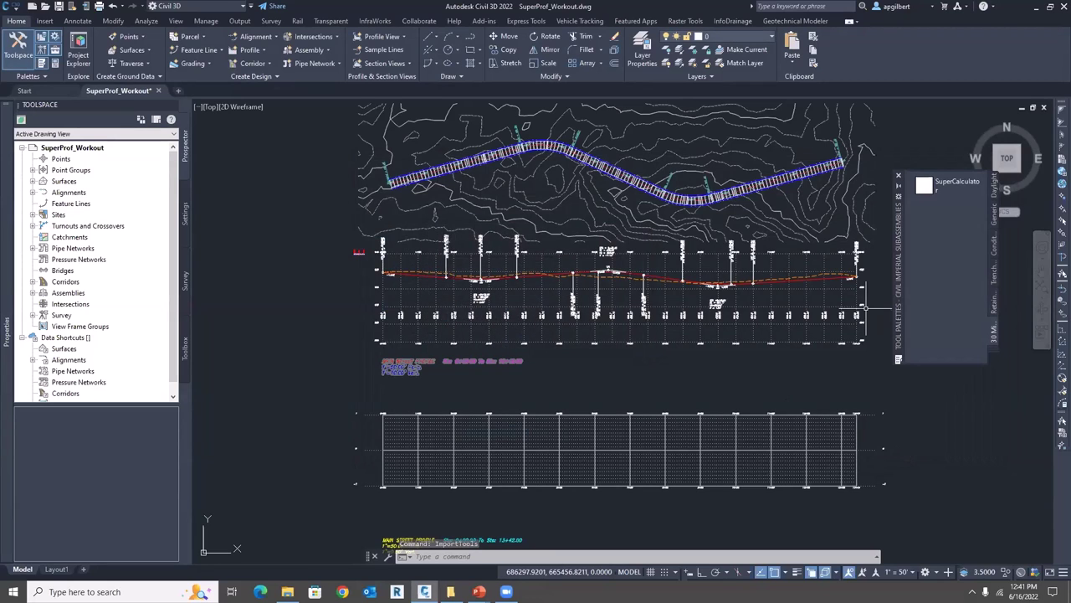
Refresh the SuperCalculator tool's preview image on the palette
right_click(925, 189)
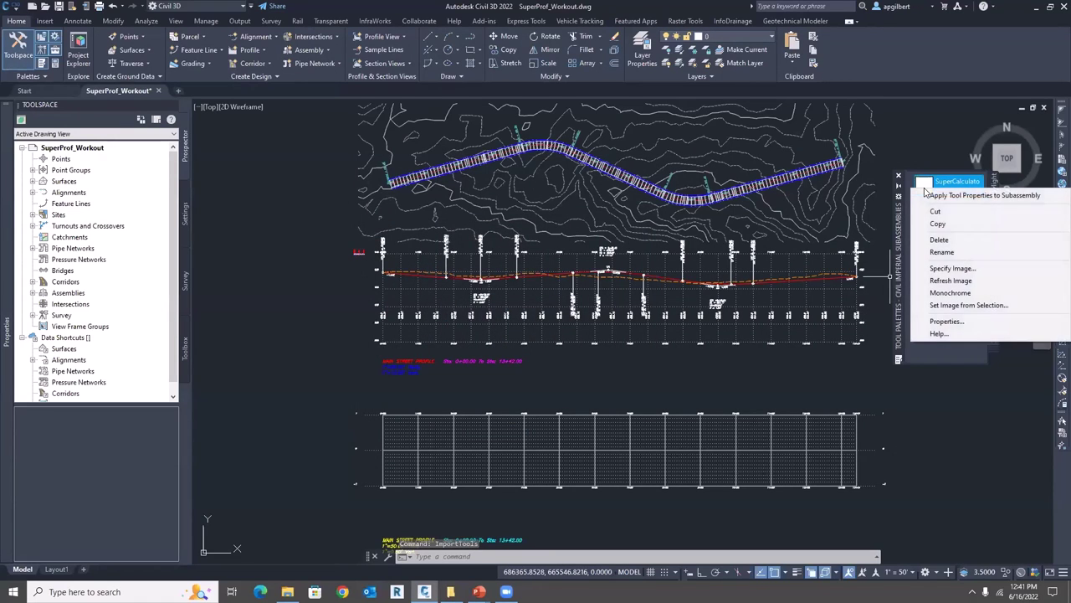
click(964, 282)
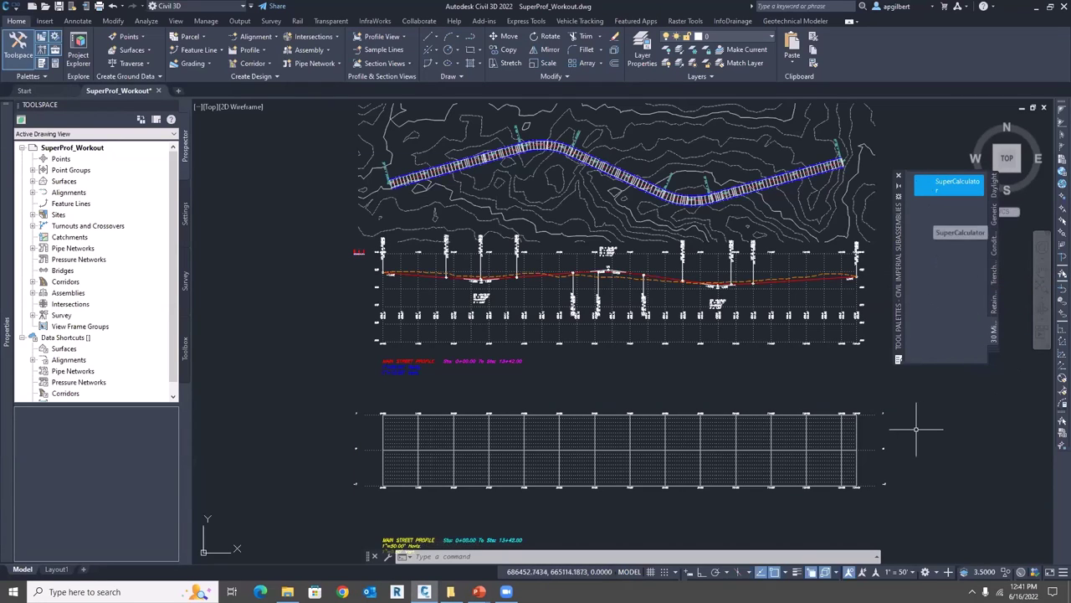
key(Escape)
key(Escape)
key(Escape)
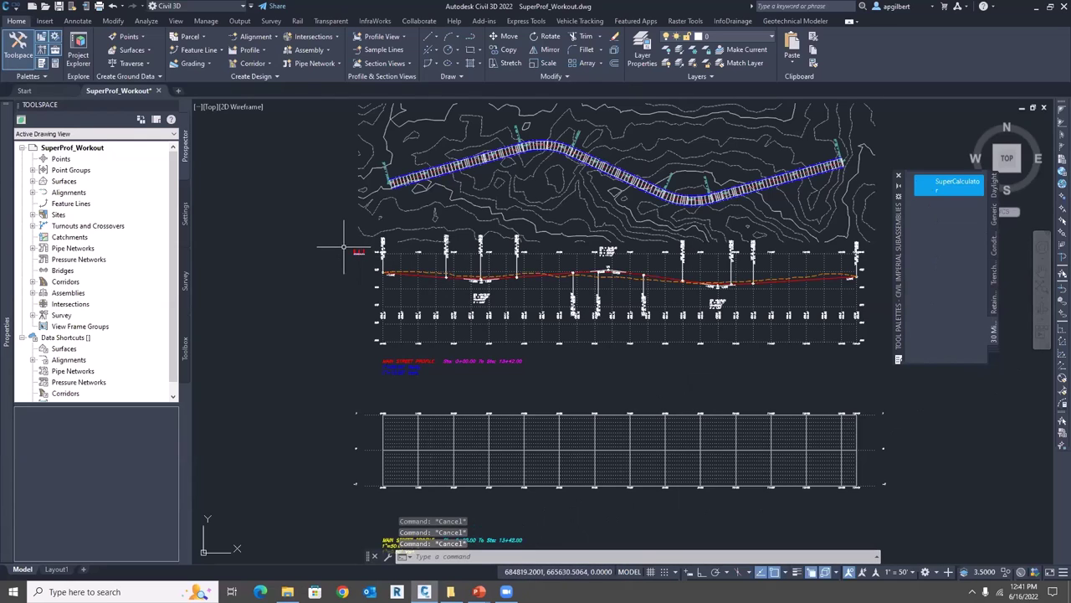
Zoom in on the Main Street assembly showing its -2.00% cross slopes
scroll(349, 254, up, 5)
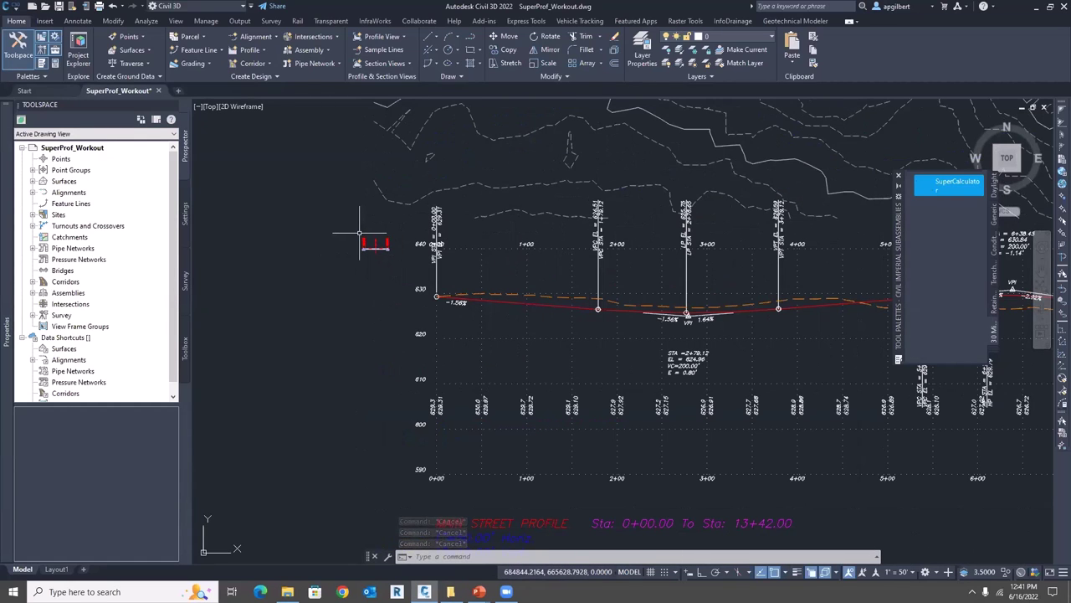
scroll(363, 234, up, 10)
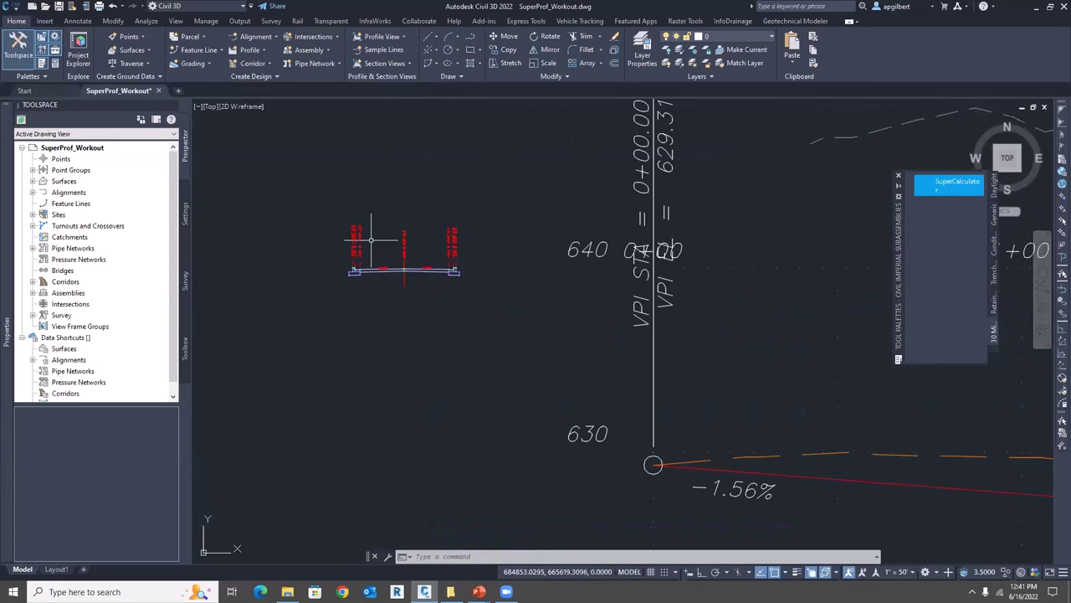
scroll(374, 241, down, 4)
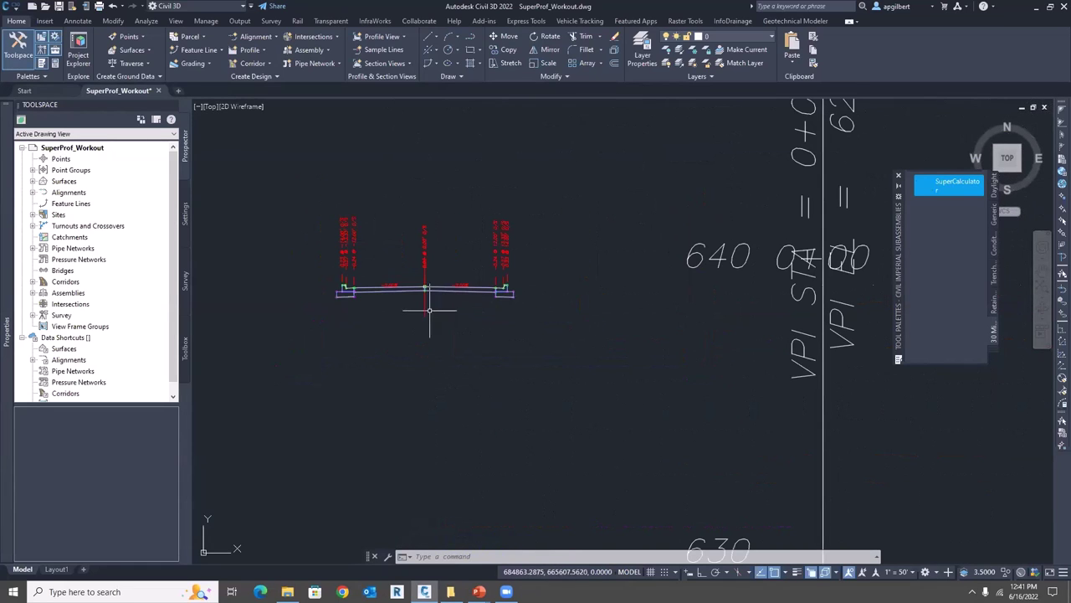
scroll(408, 315, up, 2)
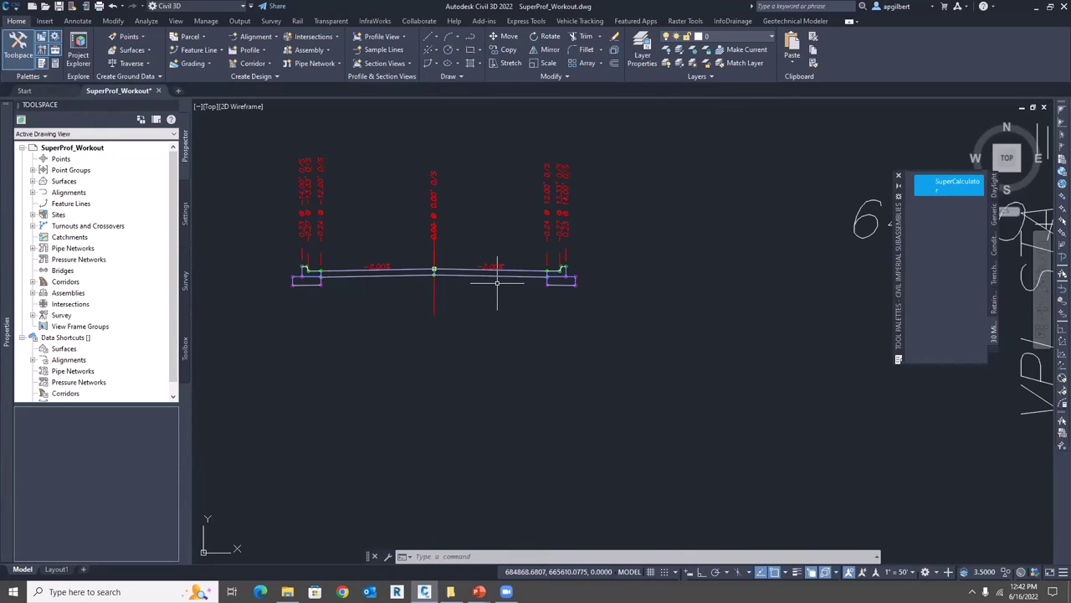
scroll(485, 286, up, 2)
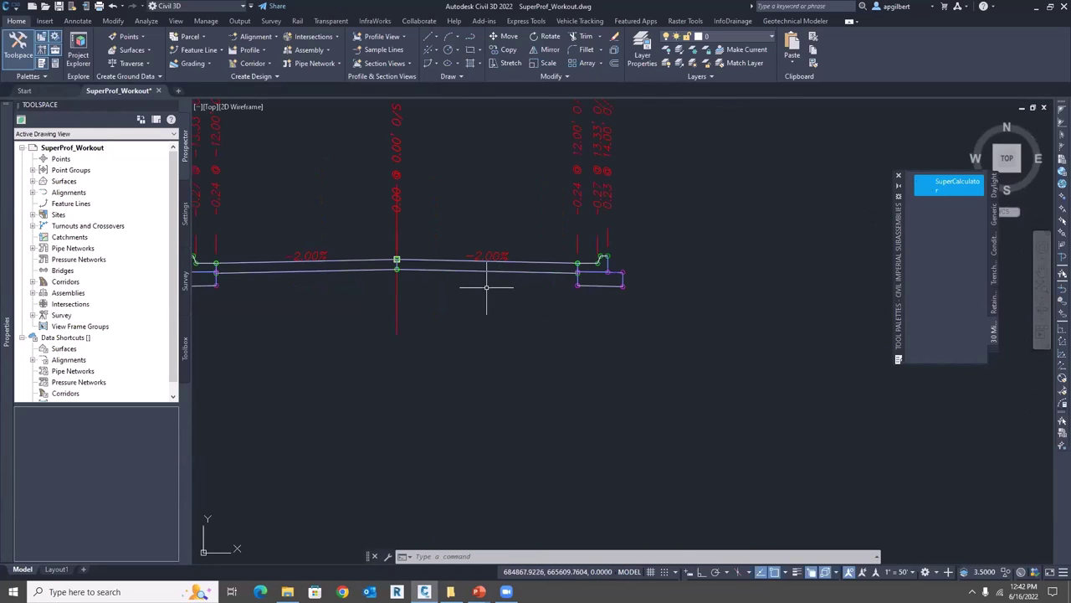
Insert SuperCalculator before the right BasicLane at the centreline, then select the new subassembly
click(947, 187)
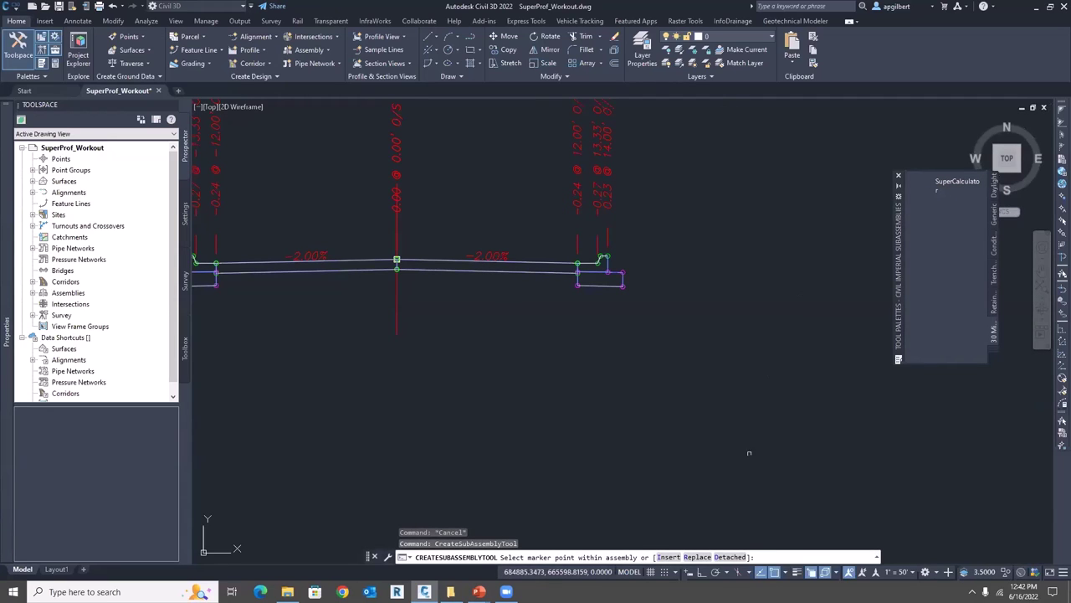
click(668, 556)
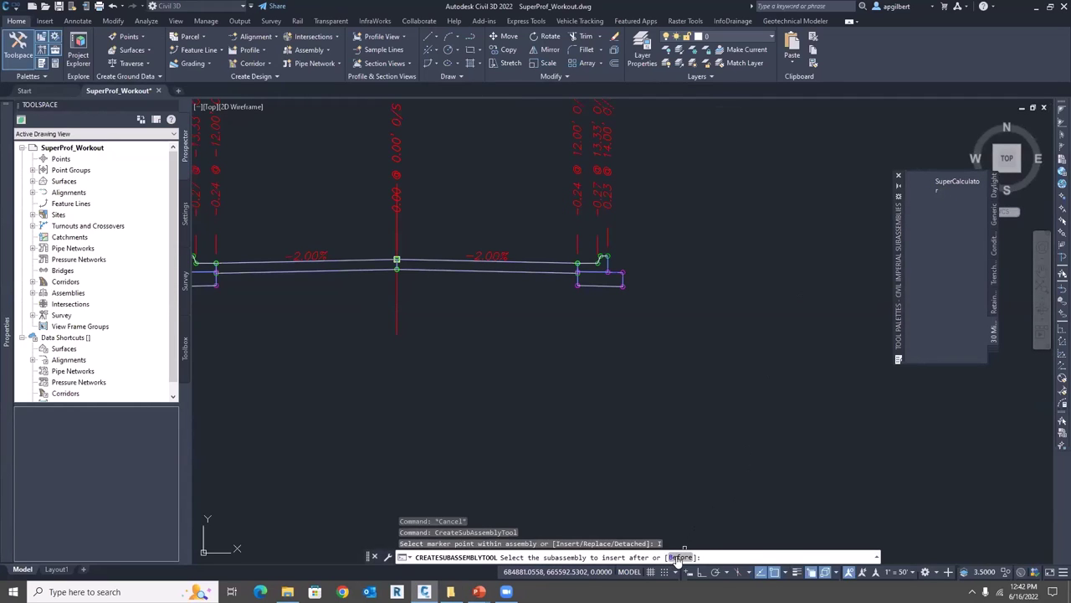
click(682, 556)
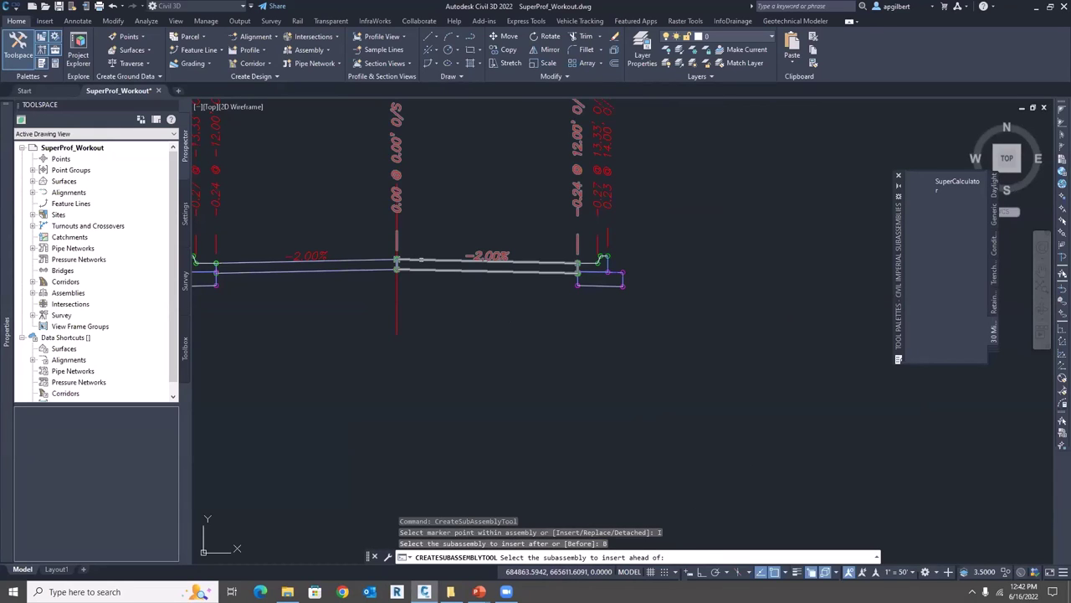
click(421, 261)
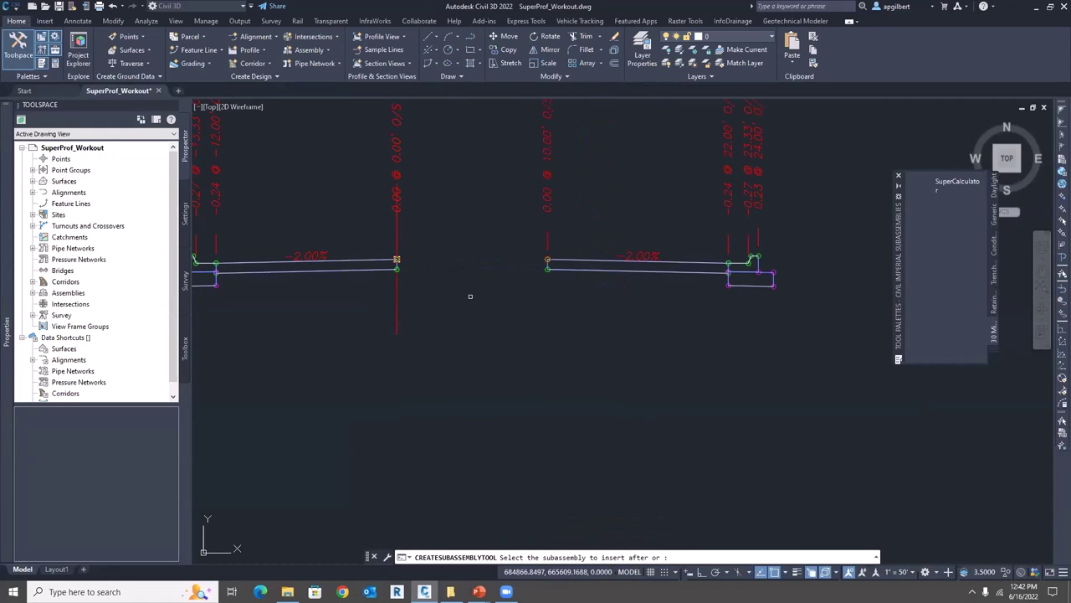
key(Return)
key(Escape)
key(Escape)
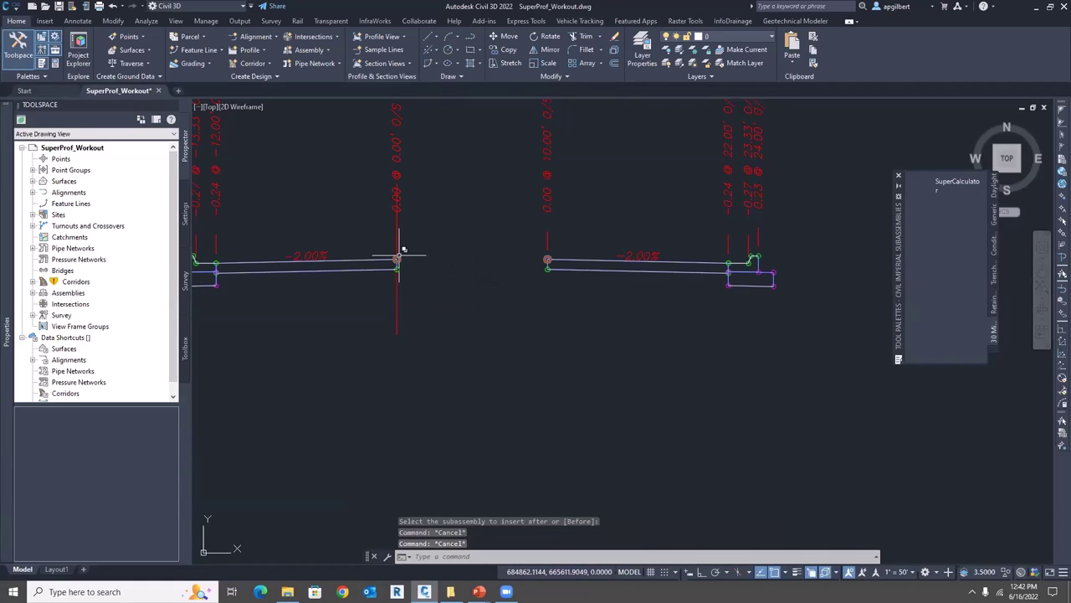
mouse_move(400, 255)
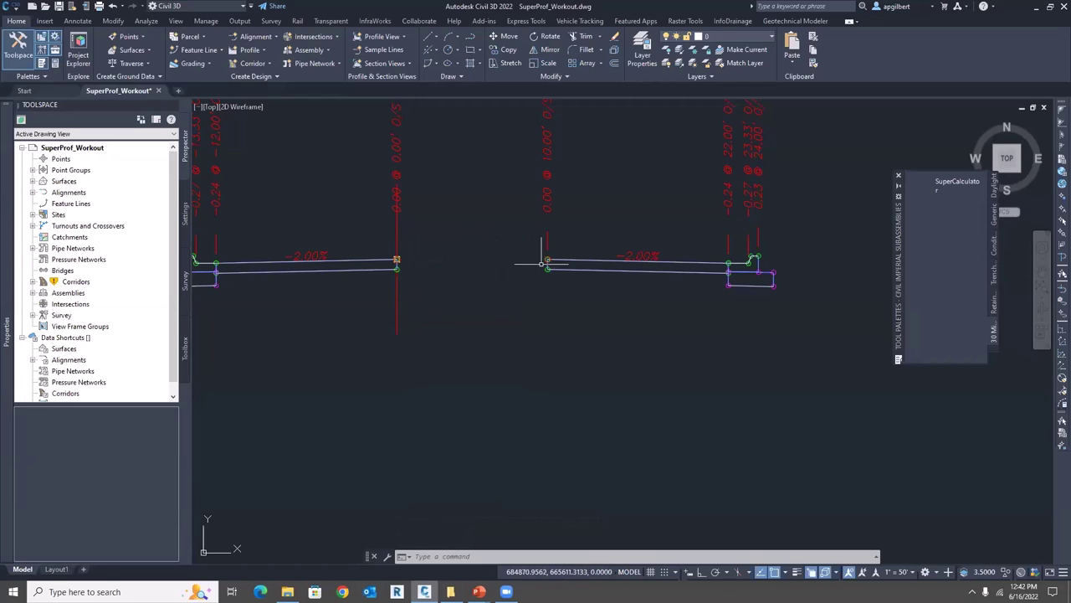
click(404, 250)
click(455, 299)
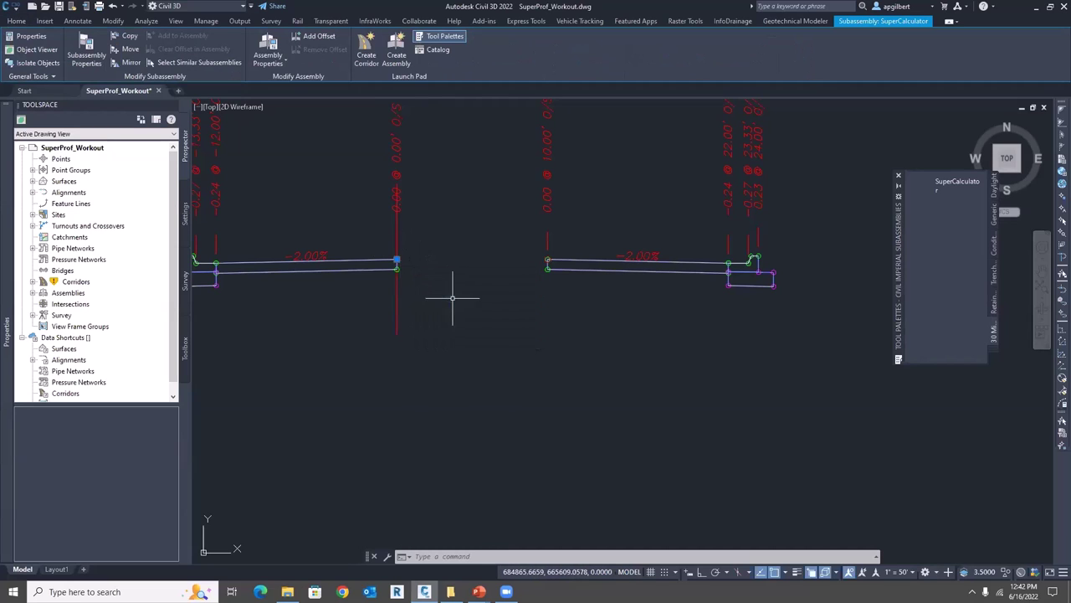
click(87, 50)
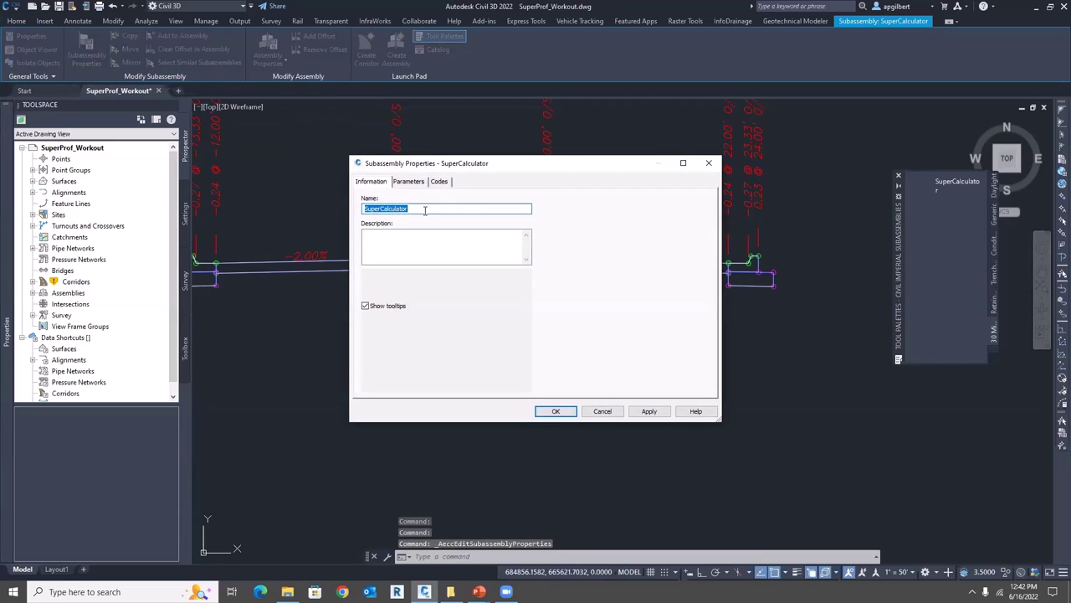
click(424, 211)
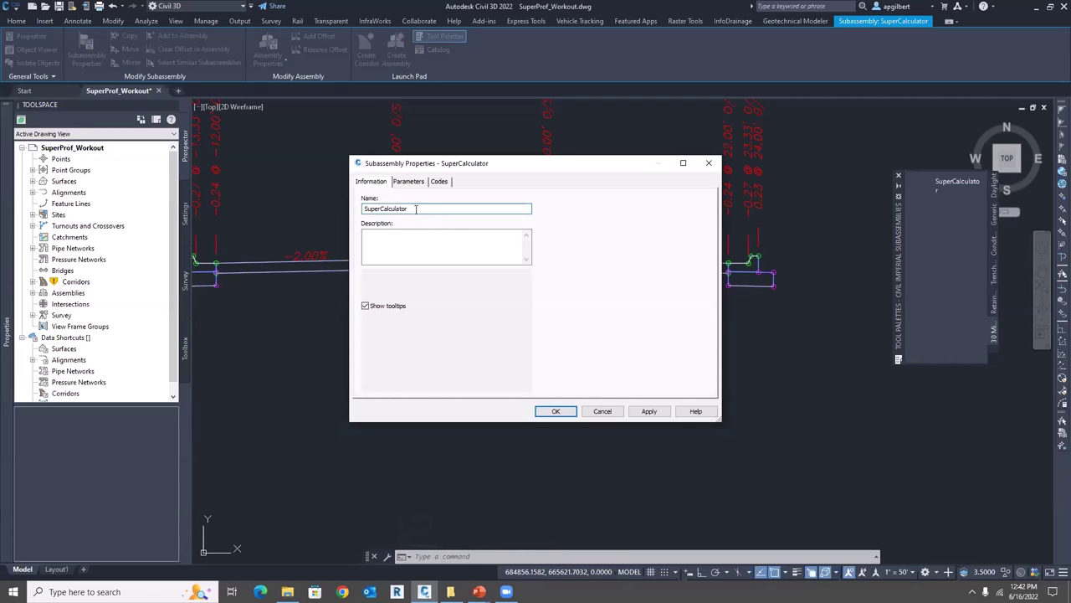
click(409, 183)
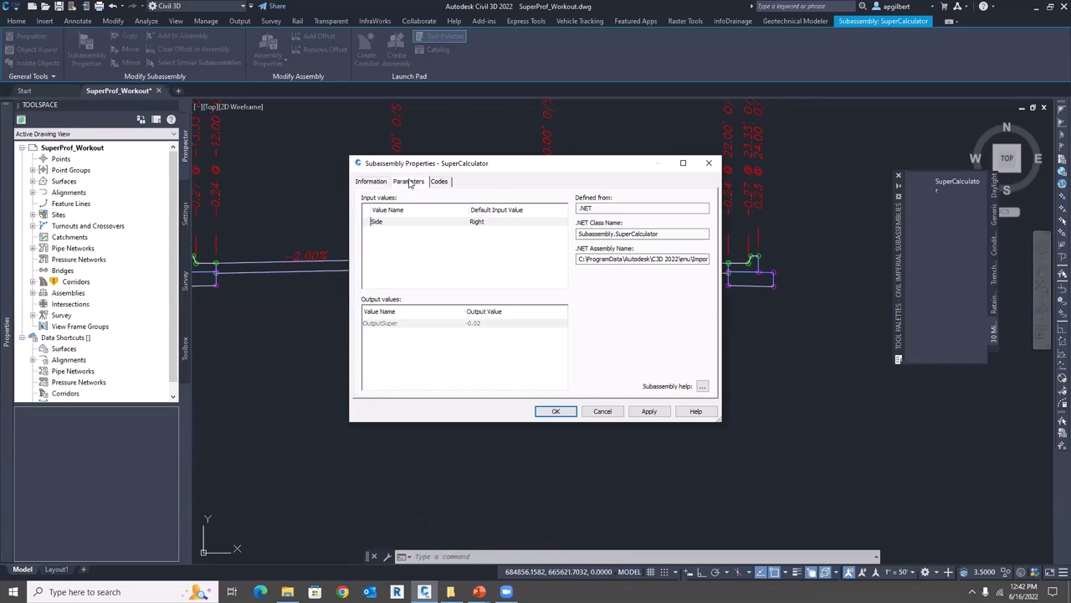
click(537, 50)
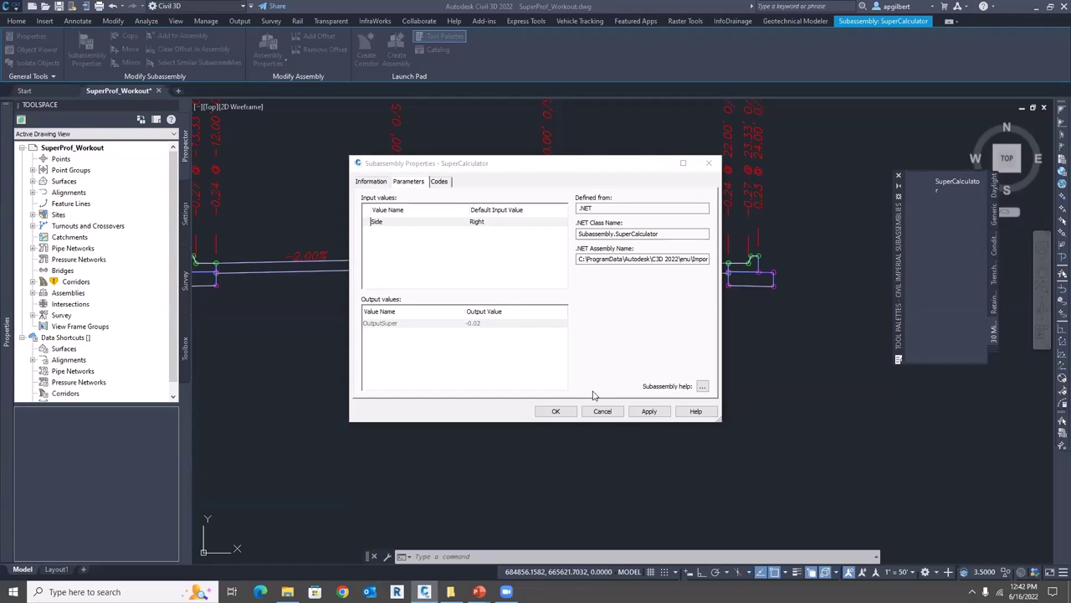
click(556, 411)
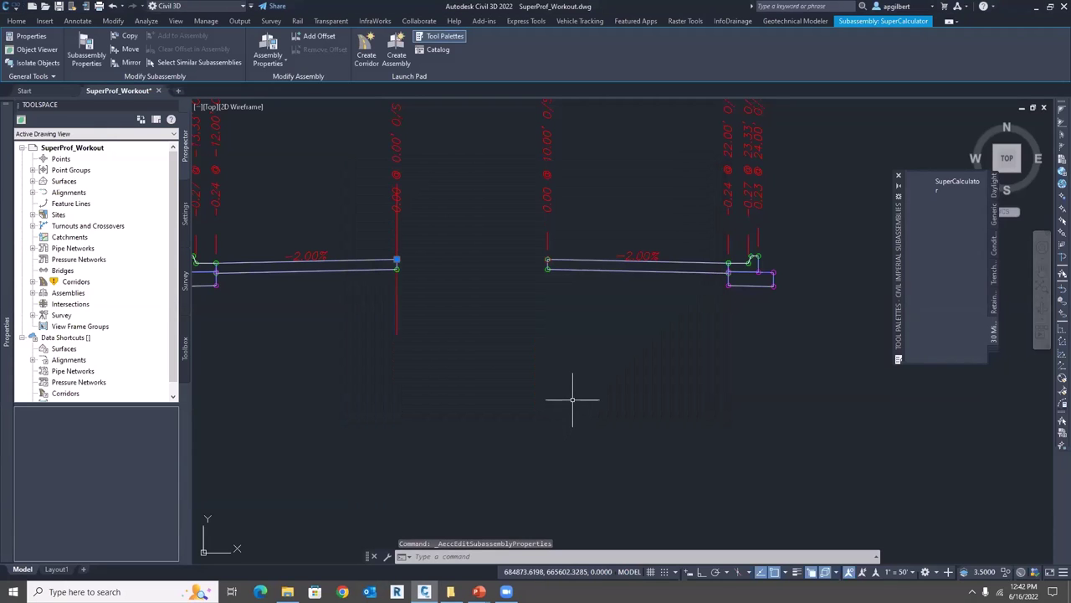
key(Escape)
key(Escape)
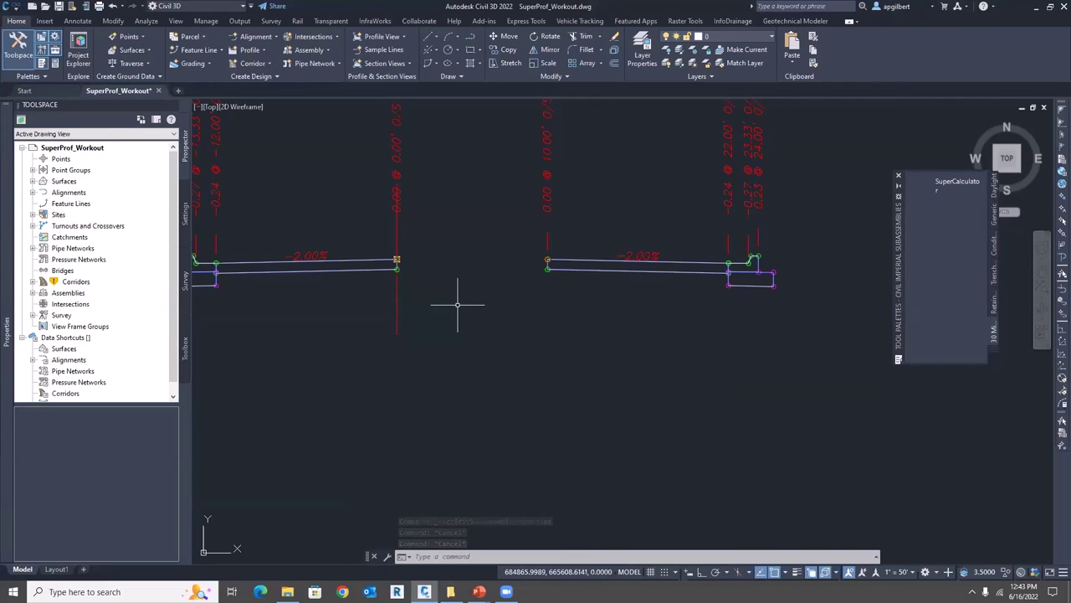
In Main Street's assembly properties, make the right BasicLane Slope use SuperCalculator.OutputSuper
click(419, 308)
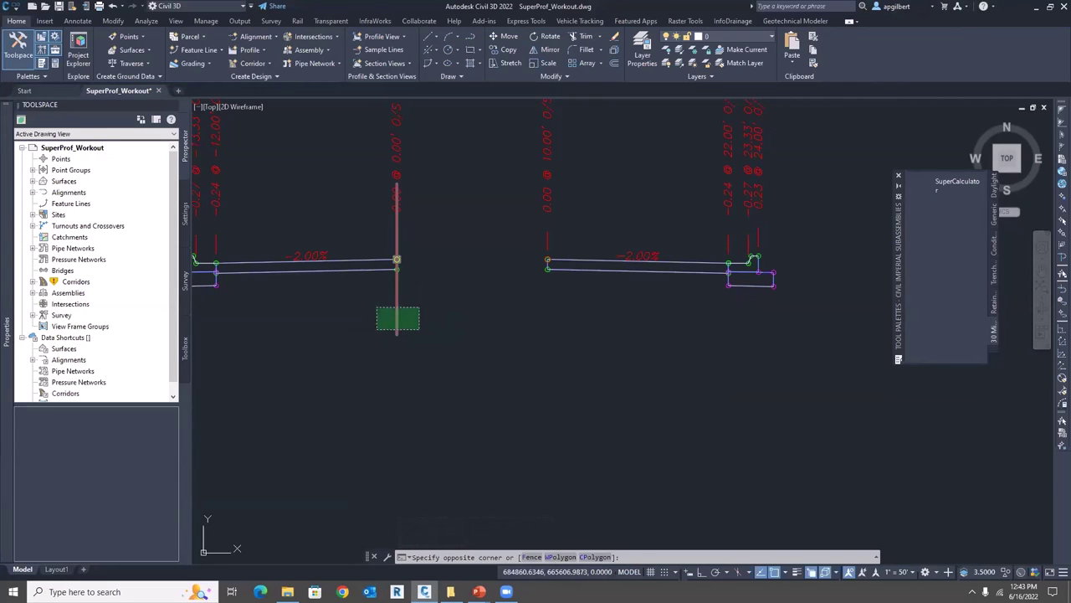
click(378, 330)
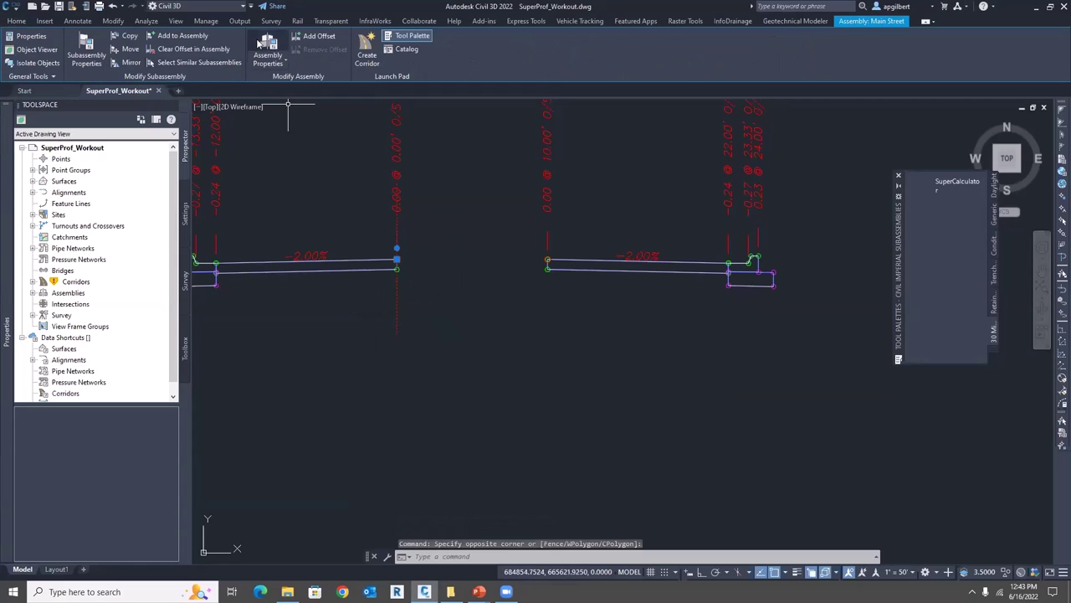
click(266, 49)
click(303, 149)
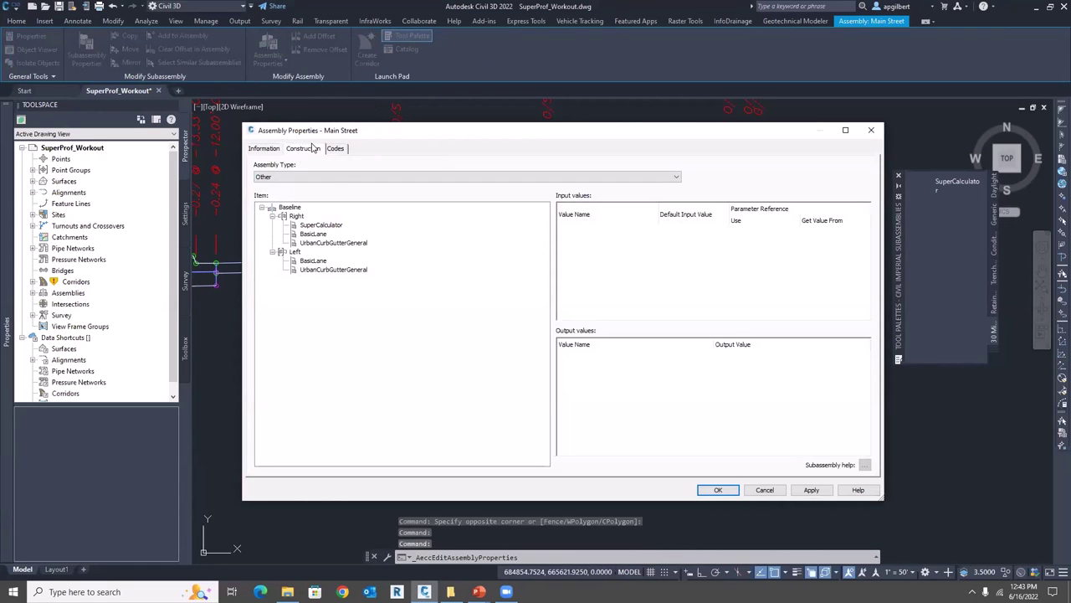
click(328, 226)
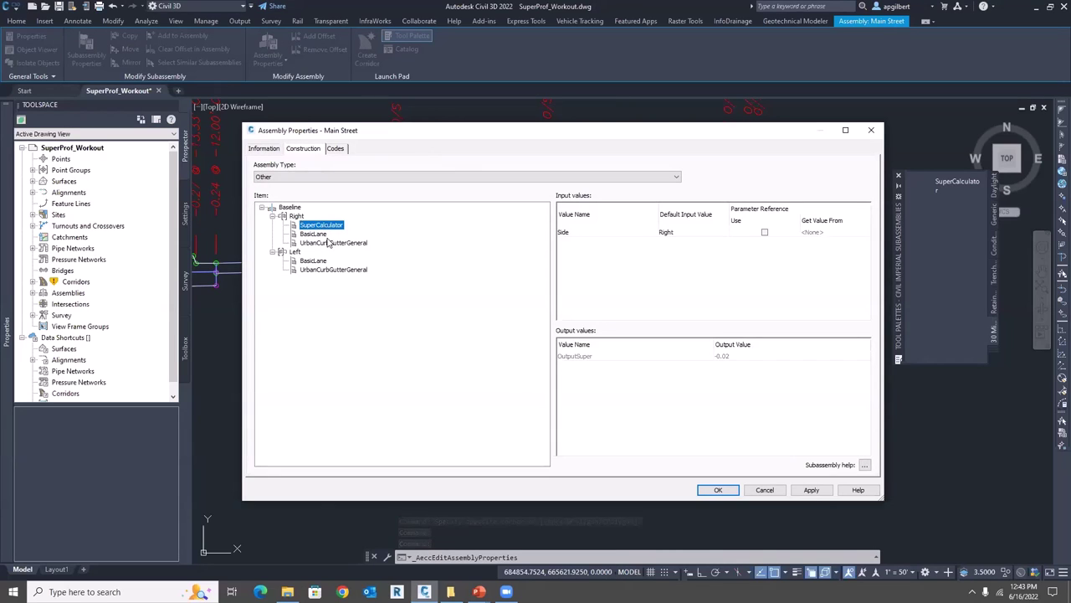
click(309, 234)
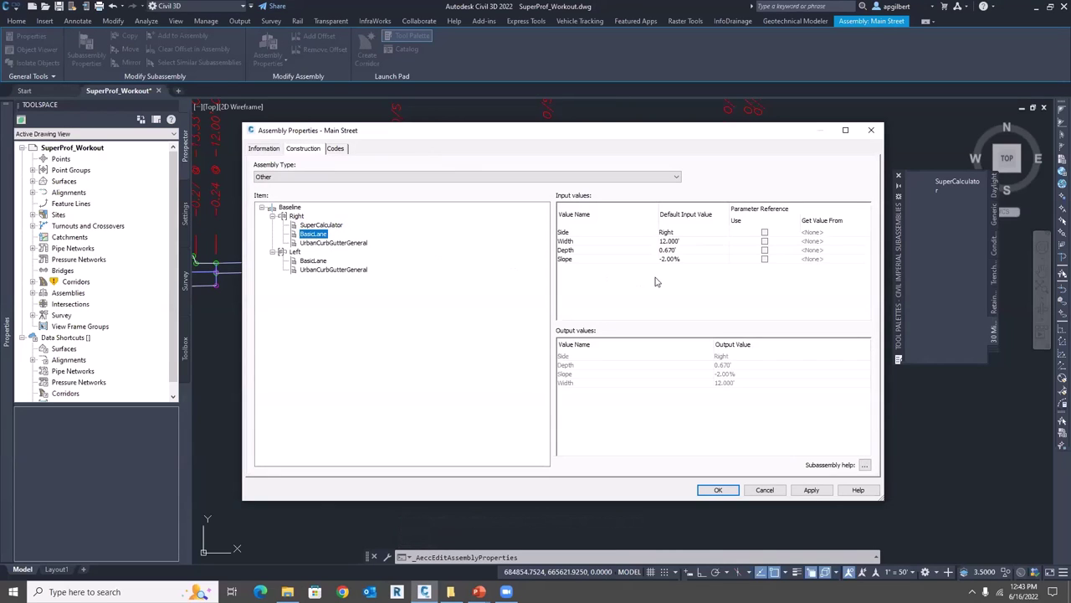
click(765, 265)
click(765, 263)
click(827, 263)
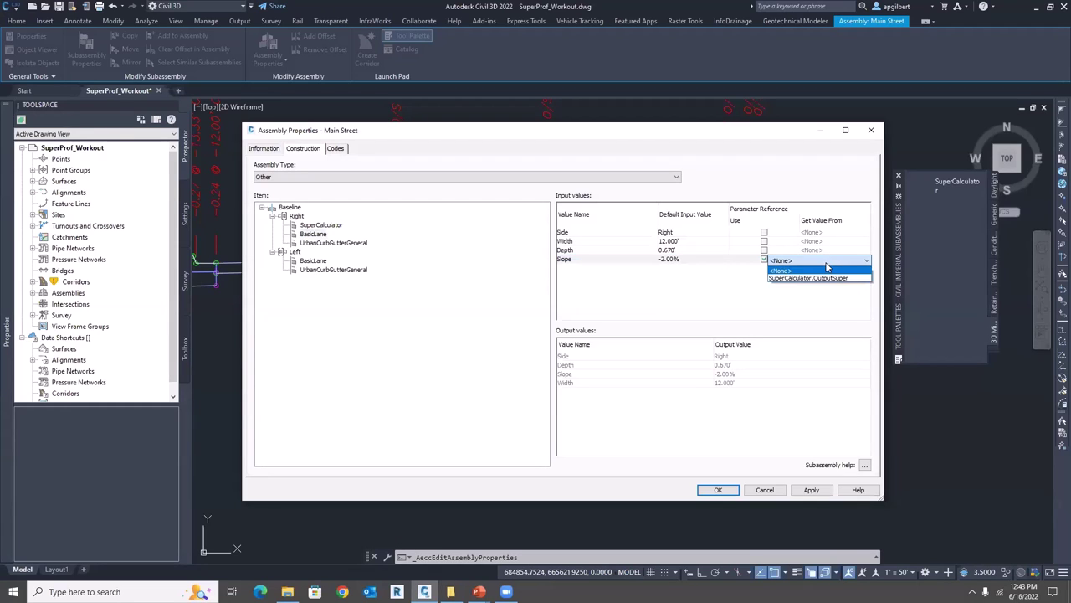
click(811, 279)
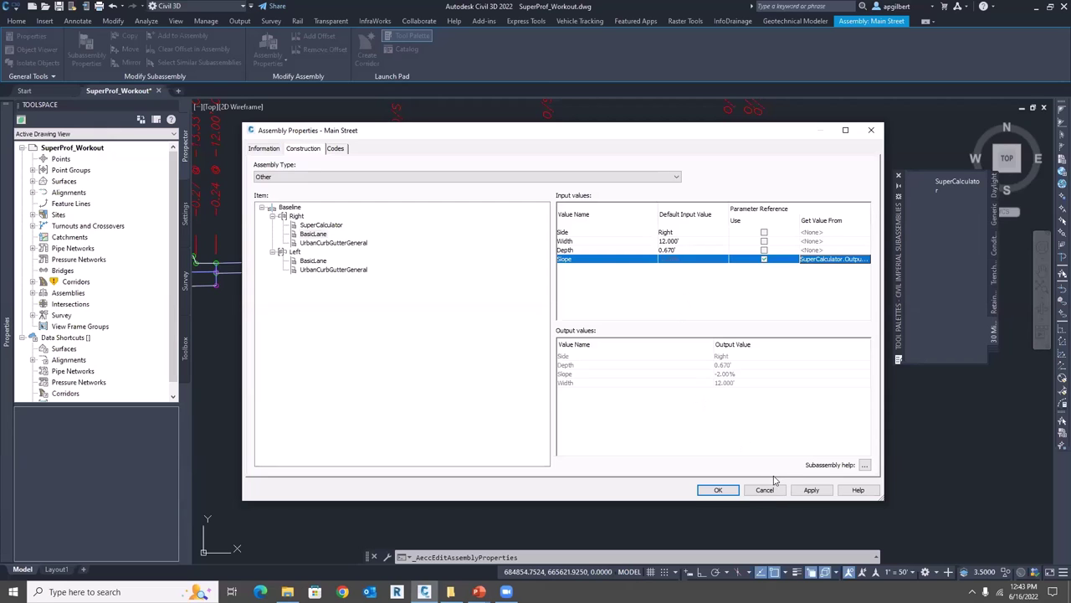
click(718, 489)
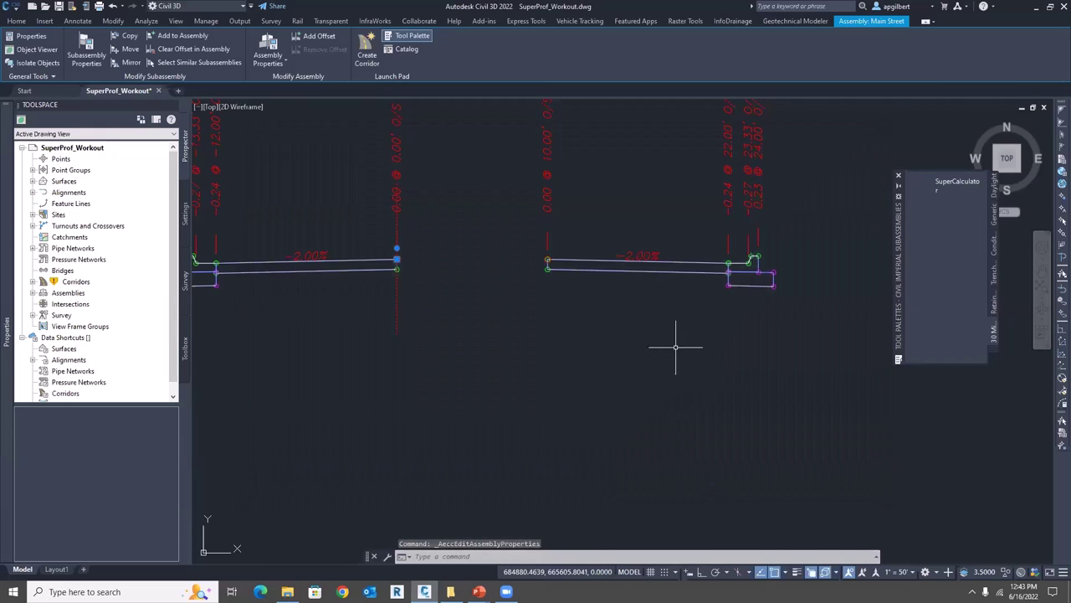
Zoom to the empty lower profile grid, select it, and close the tool palettes
key(Escape)
key(Escape)
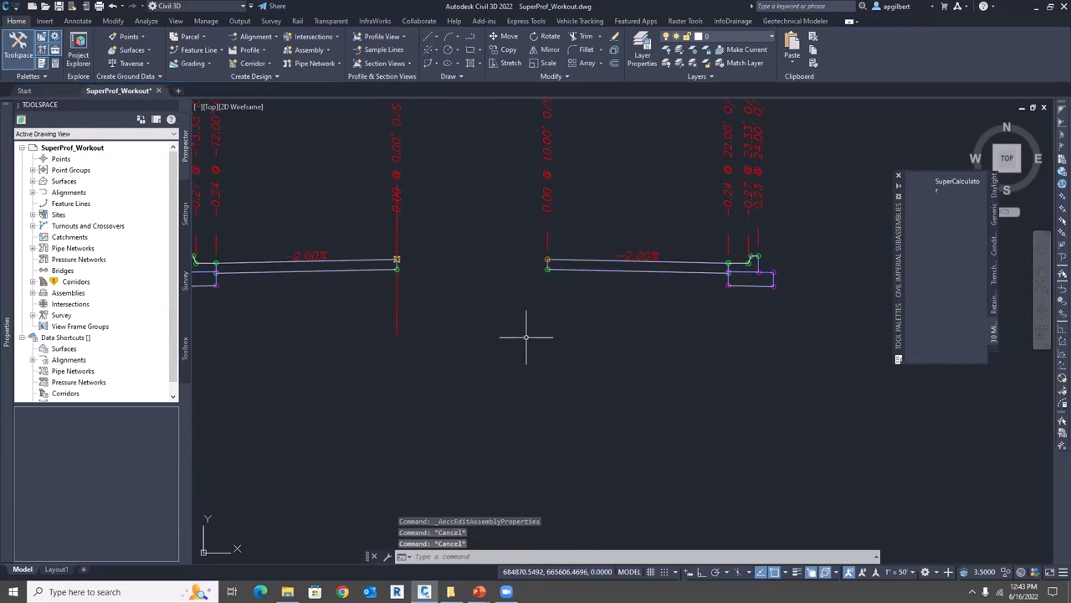
scroll(525, 337, down, 2)
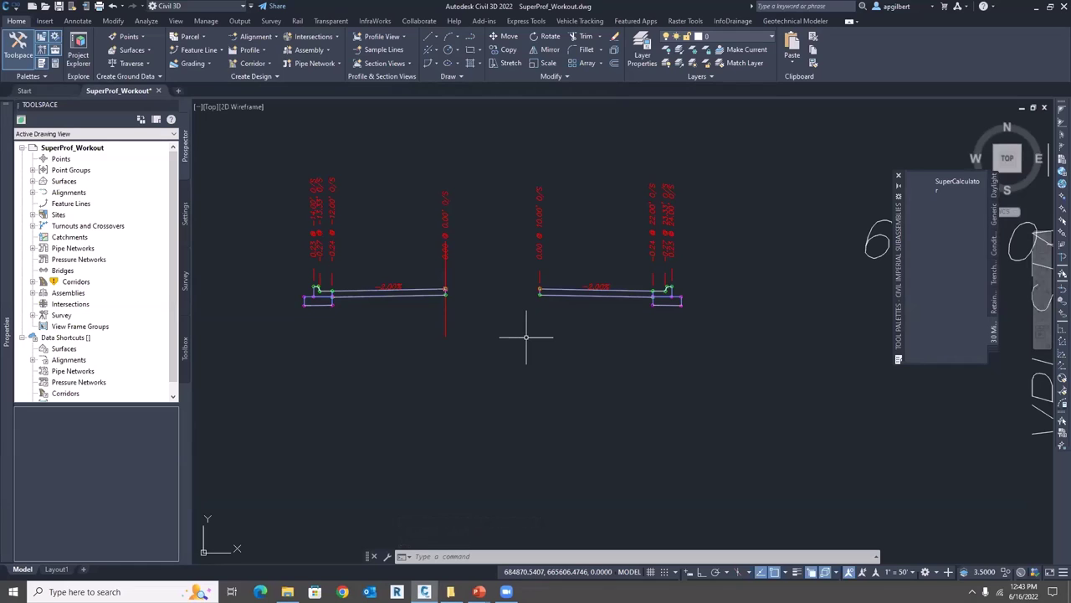
scroll(526, 337, down, 2)
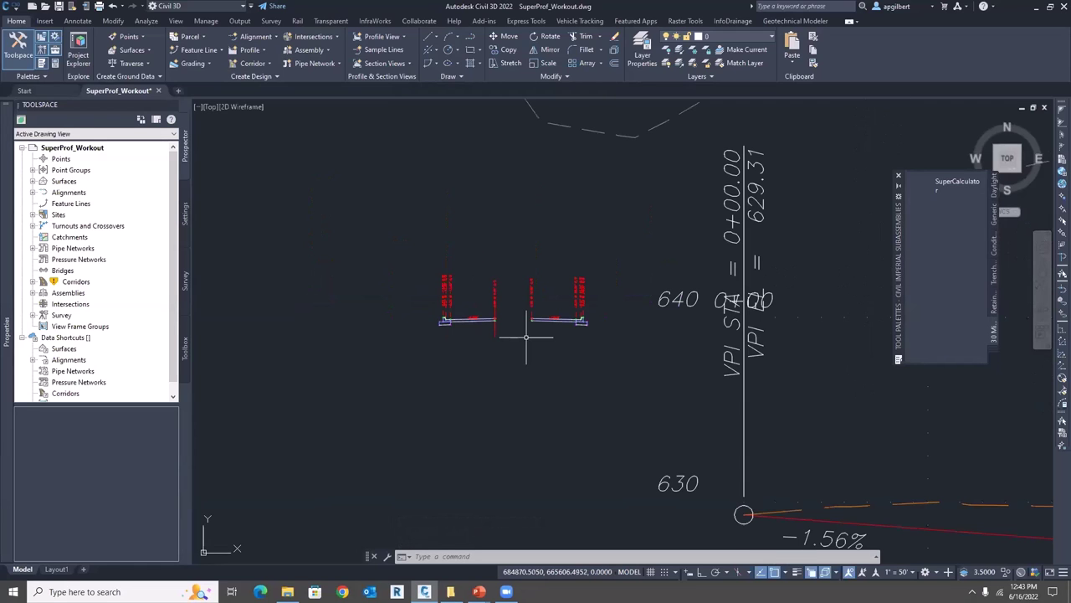
scroll(525, 337, down, 6)
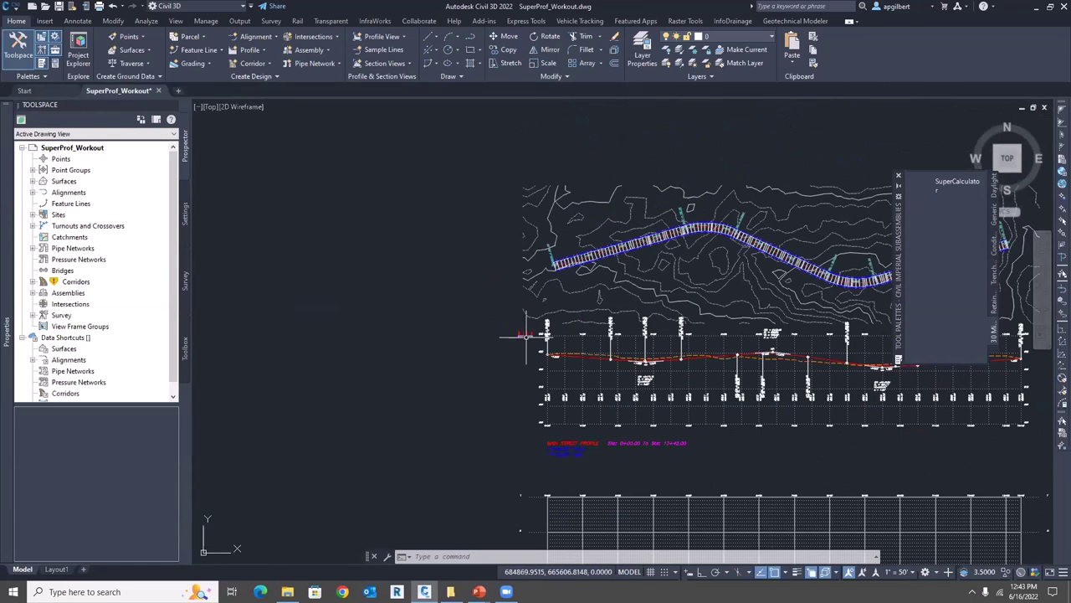
scroll(511, 366, up, 3)
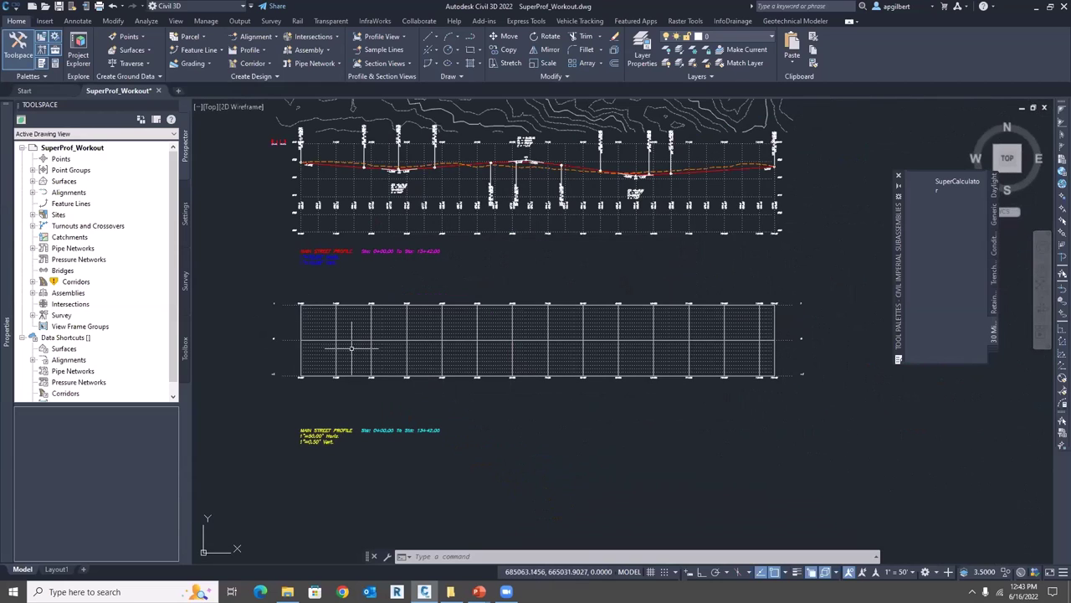
click(477, 368)
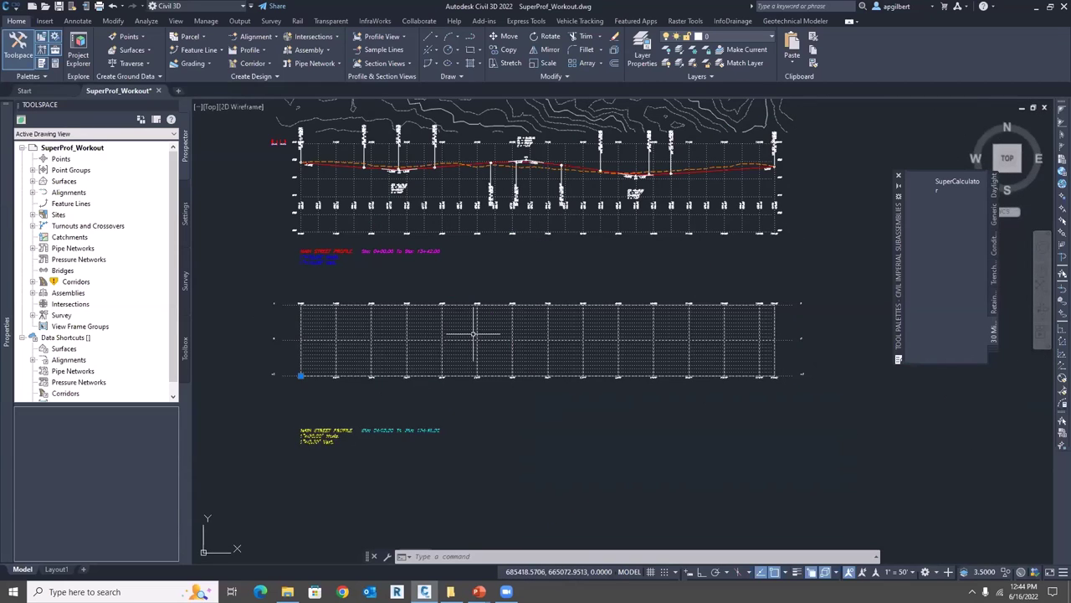
click(898, 175)
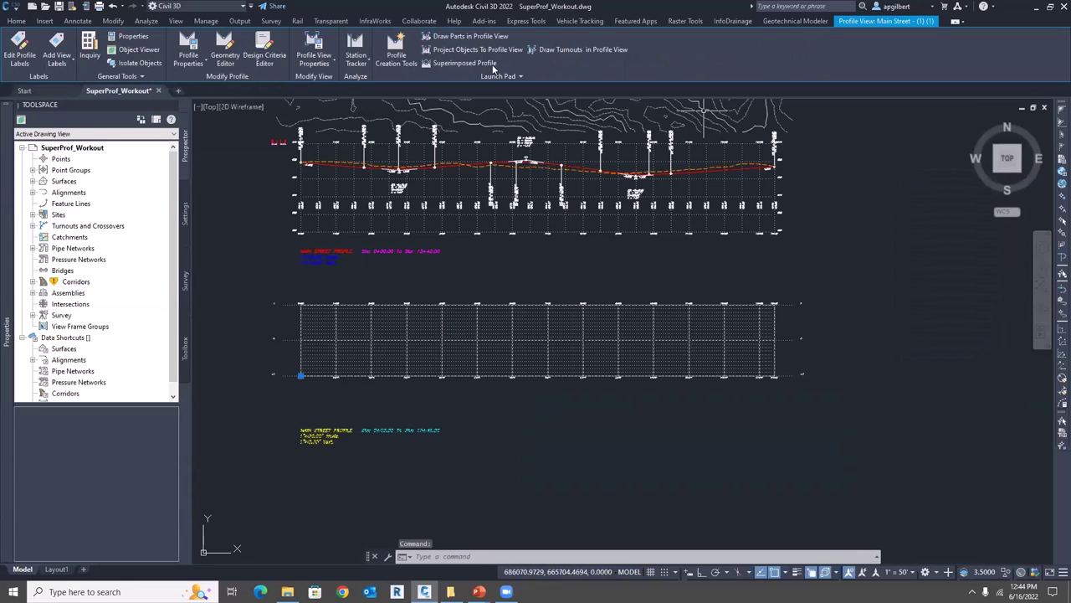
Create a new profile named SuperLine in the lower profile view
click(396, 58)
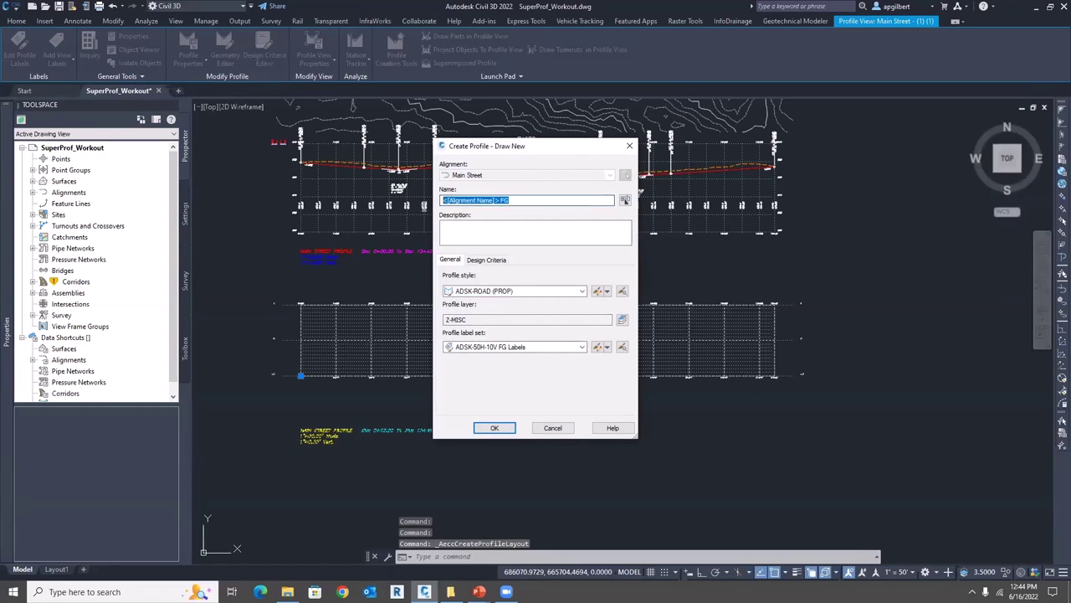
text(Super)
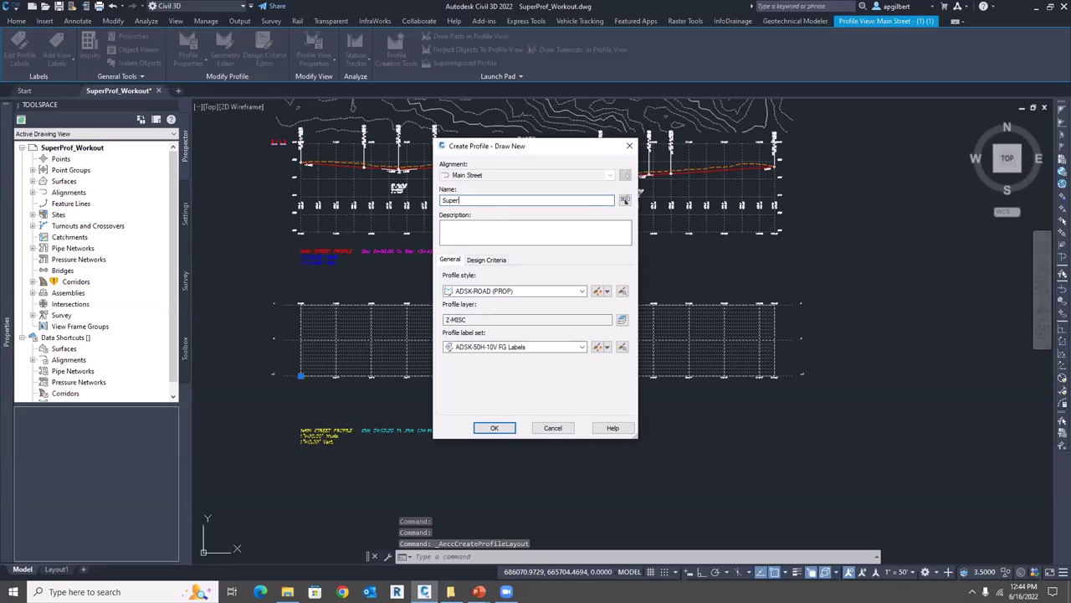
text(Line)
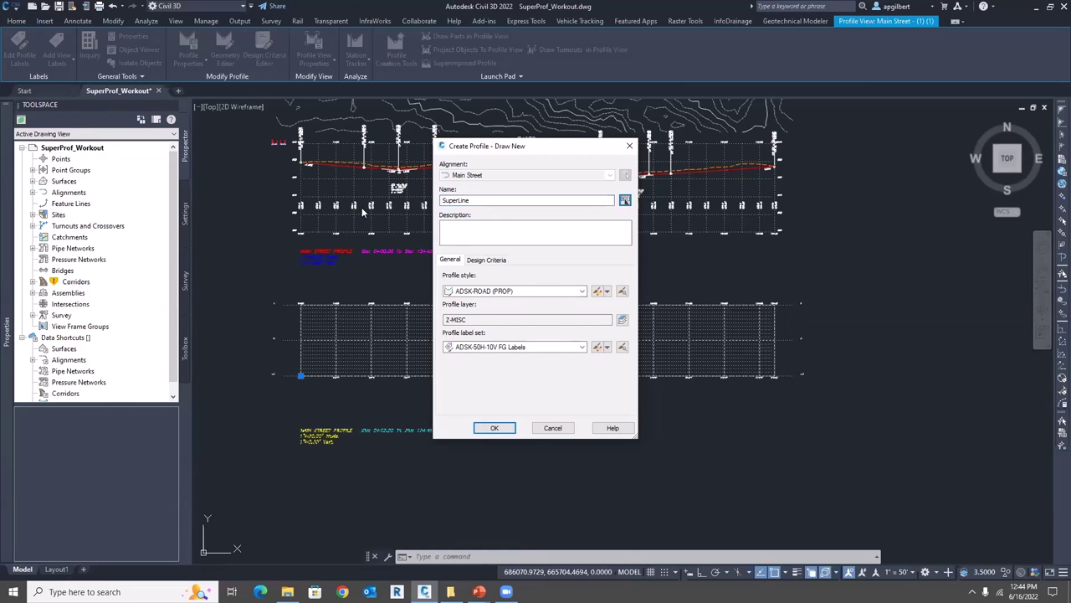
click(495, 429)
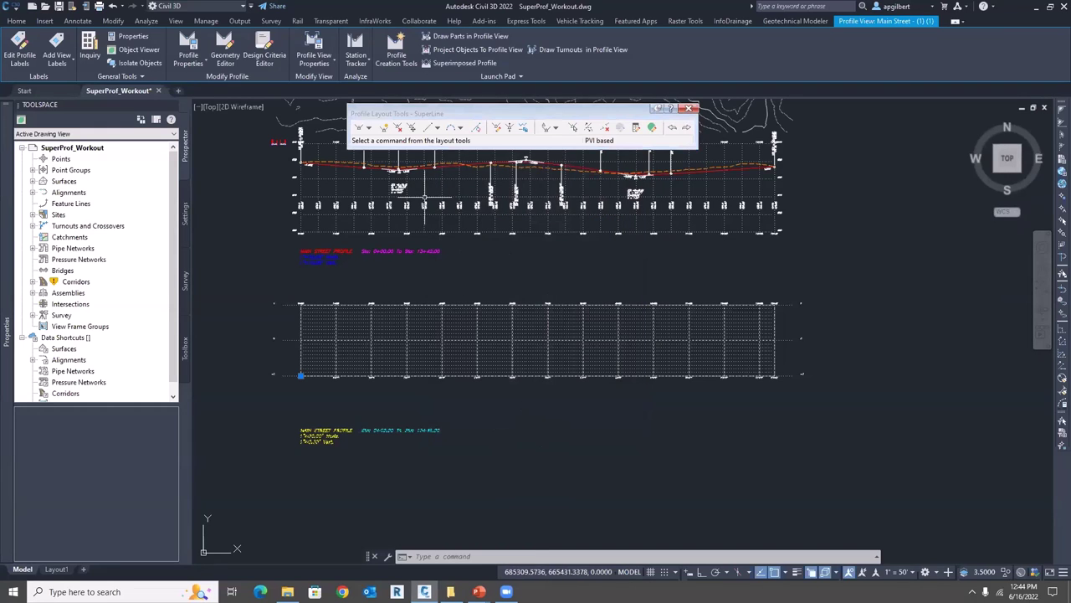
Draw one flat tangent without curves from station 0+00 to 13+42
click(369, 128)
click(387, 141)
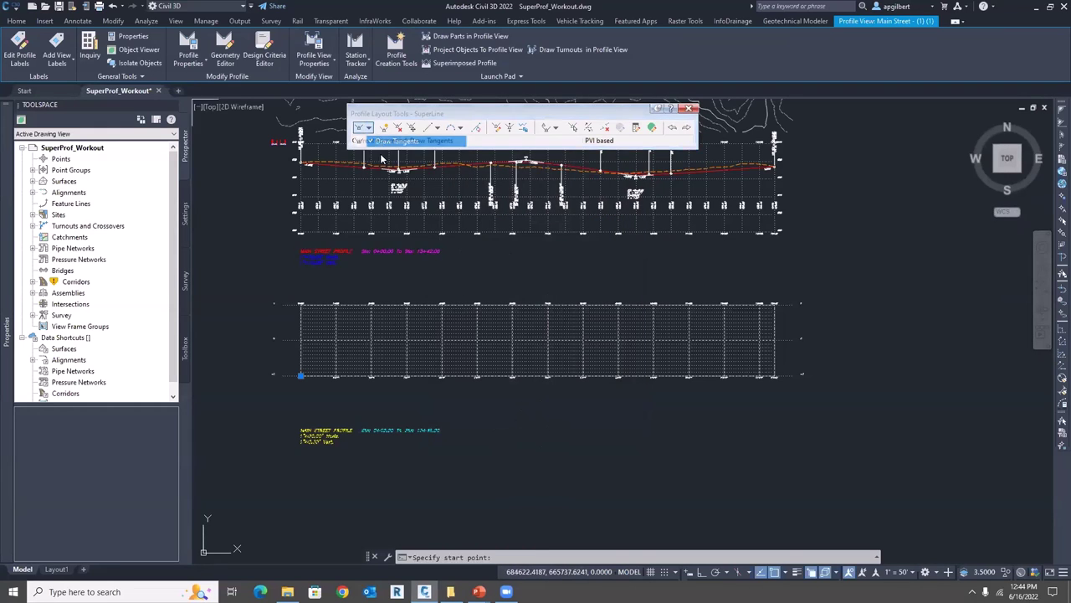
scroll(284, 308, up, 3)
click(277, 305)
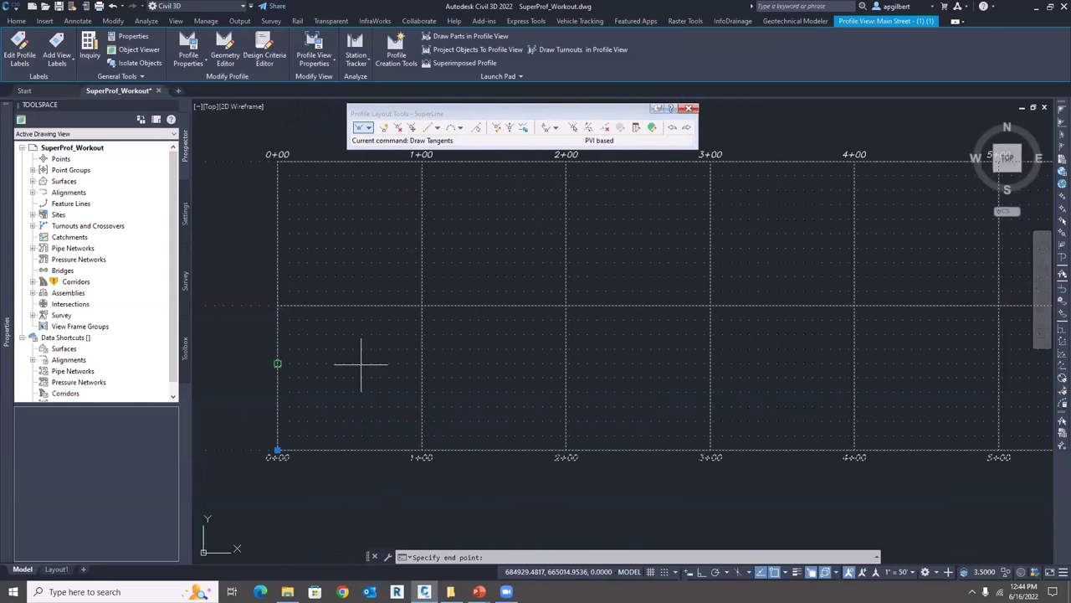
scroll(359, 364, down, 3)
scroll(844, 364, up, 3)
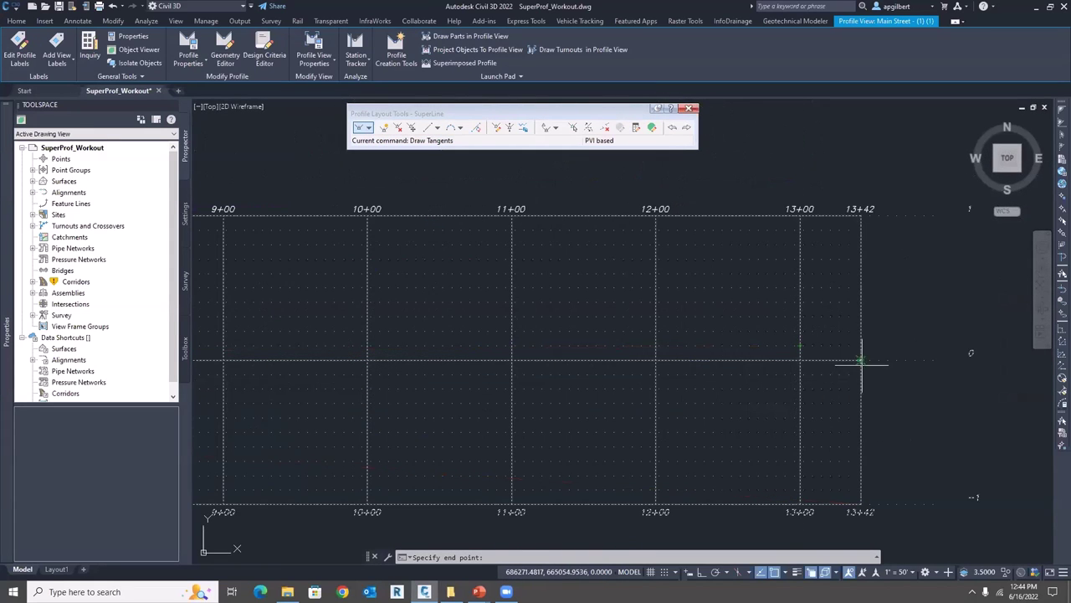
click(860, 359)
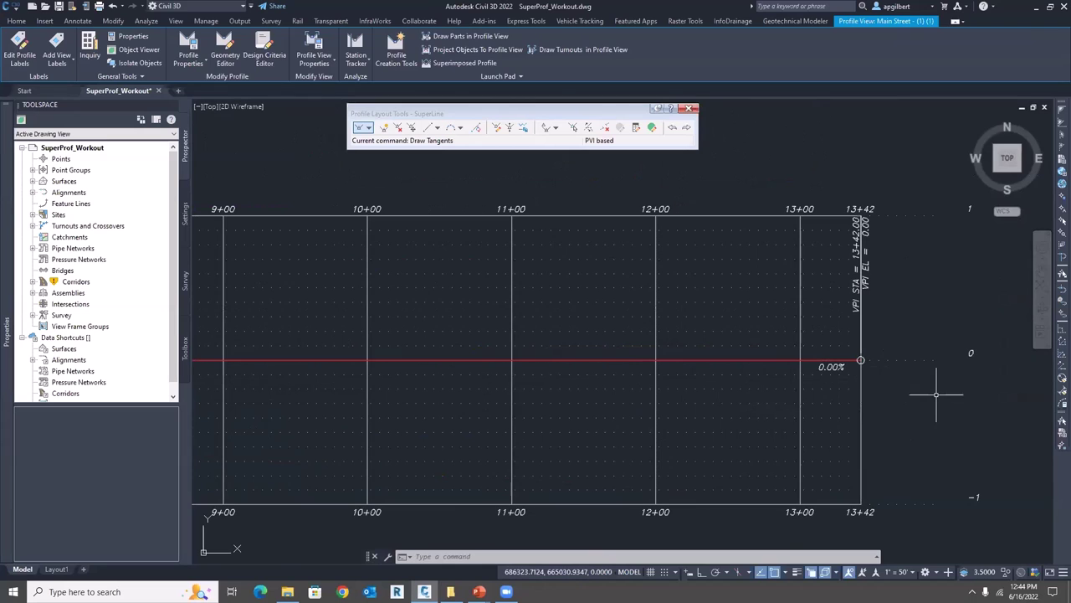
key(Return)
scroll(860, 377, down, 5)
scroll(666, 393, up, 5)
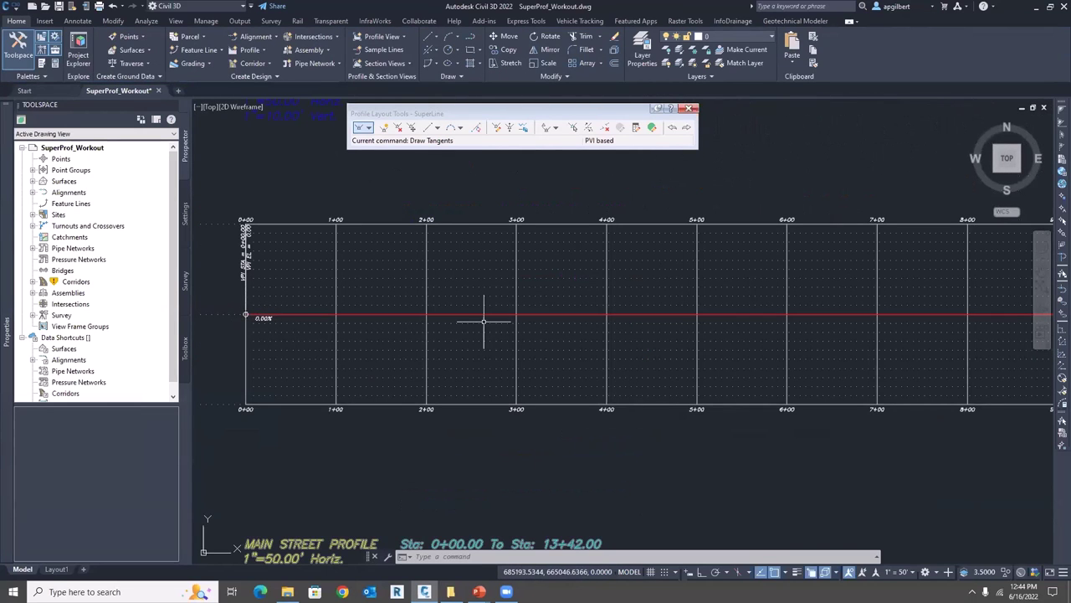
Set the SuperLine PVI elevations at 0+00 and 13+42 to -0.02' in the PVI table
click(653, 128)
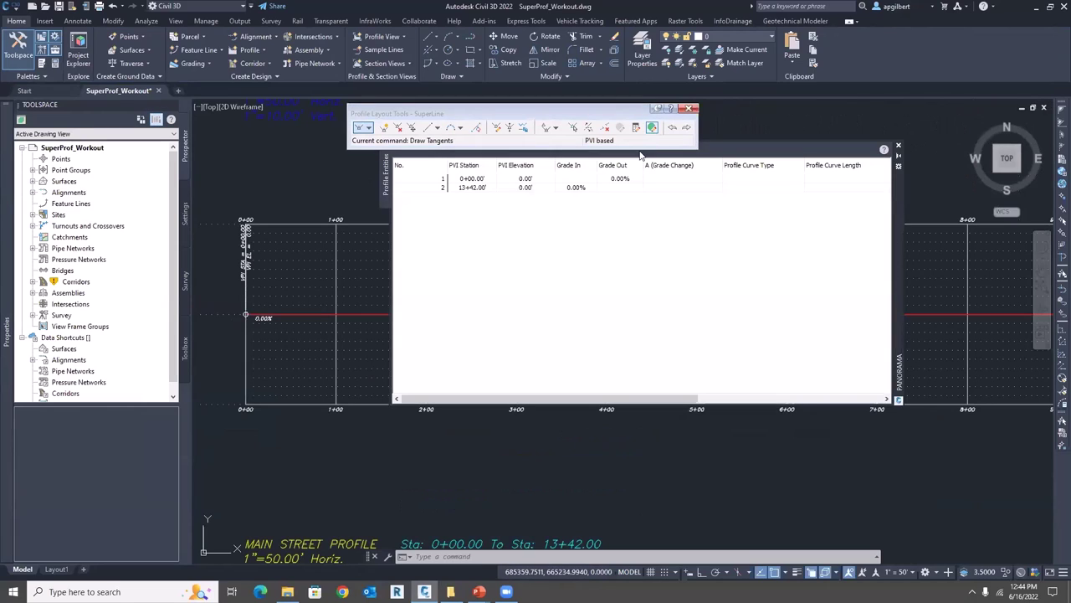
click(518, 180)
click(519, 178)
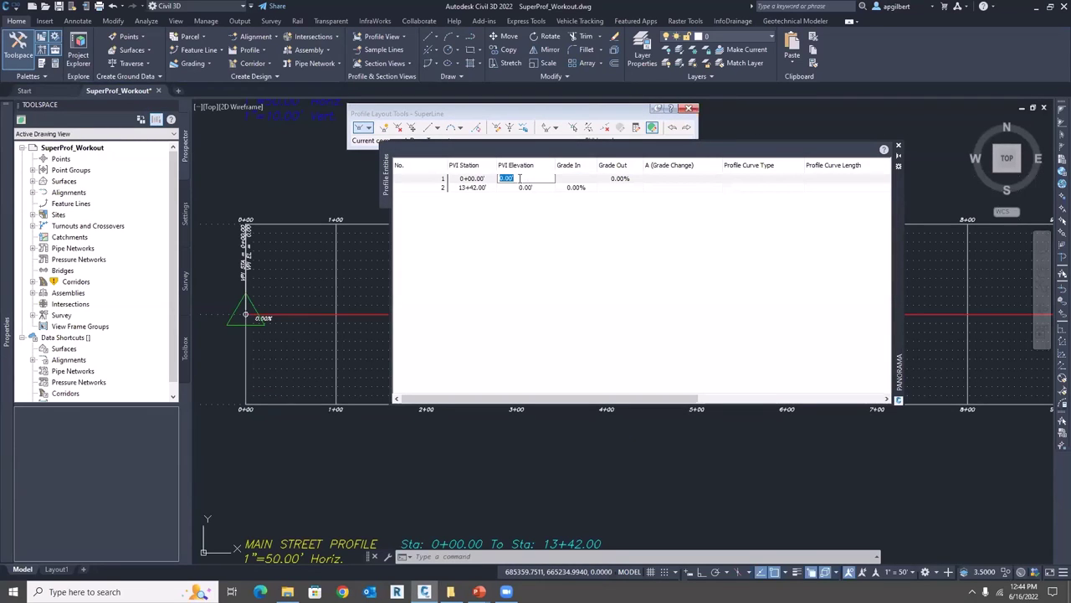
text(-)
key(Return)
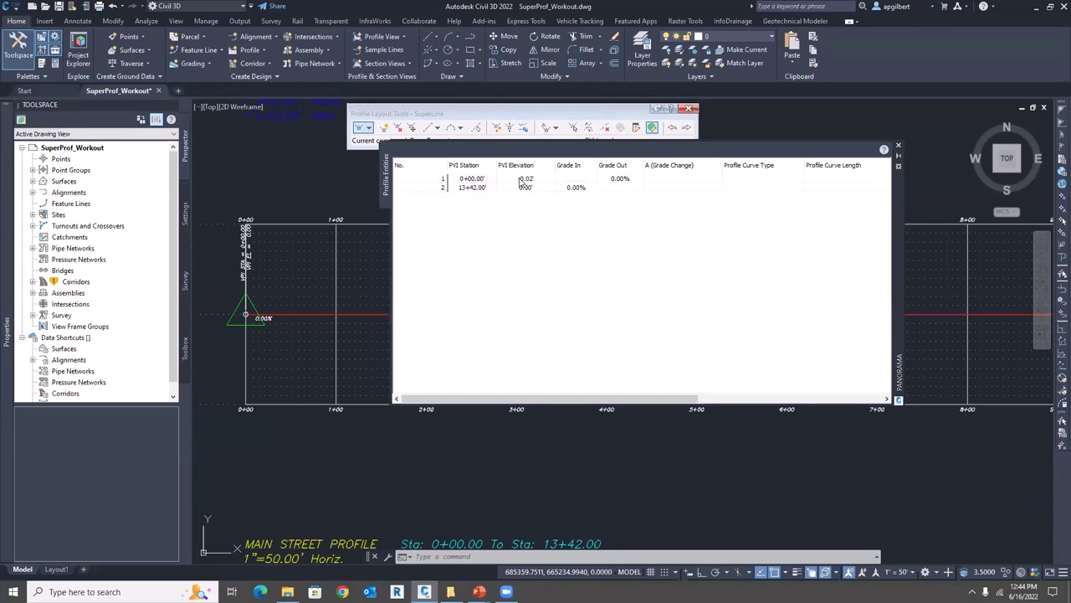
click(528, 187)
click(529, 187)
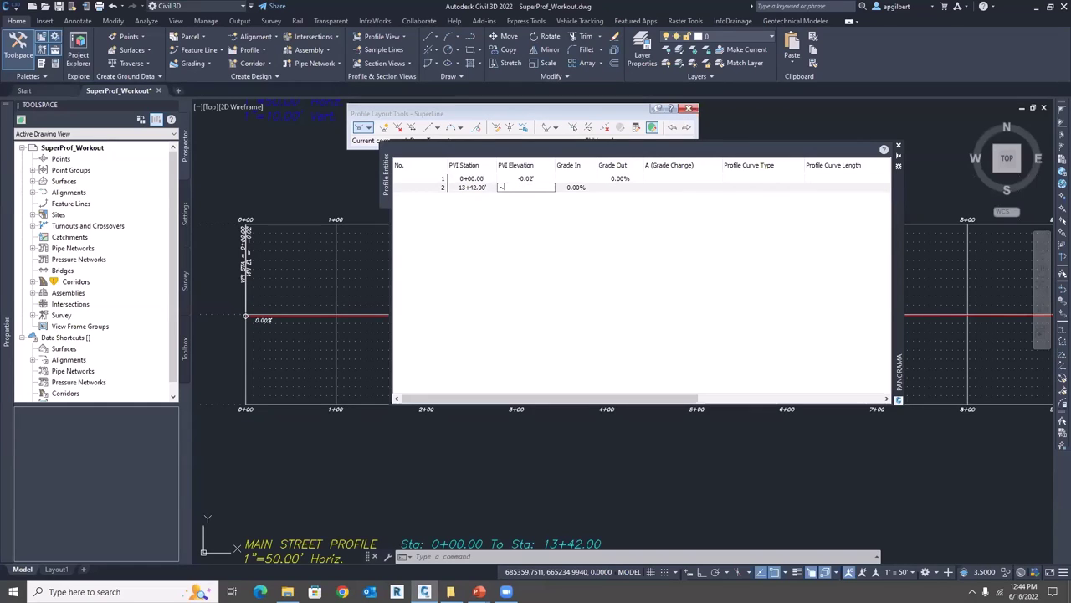
key(Return)
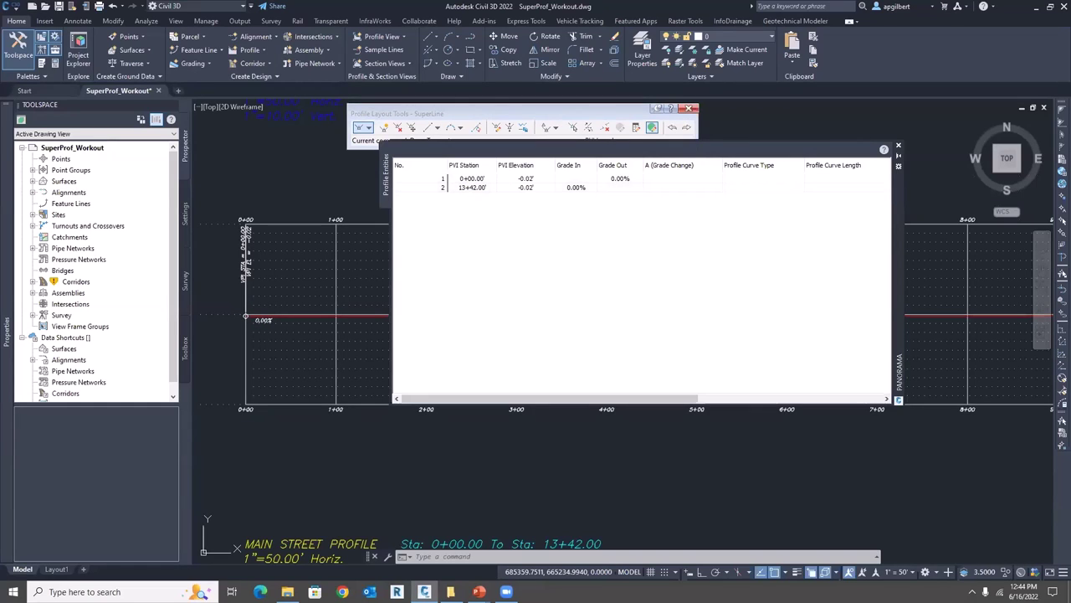
click(899, 148)
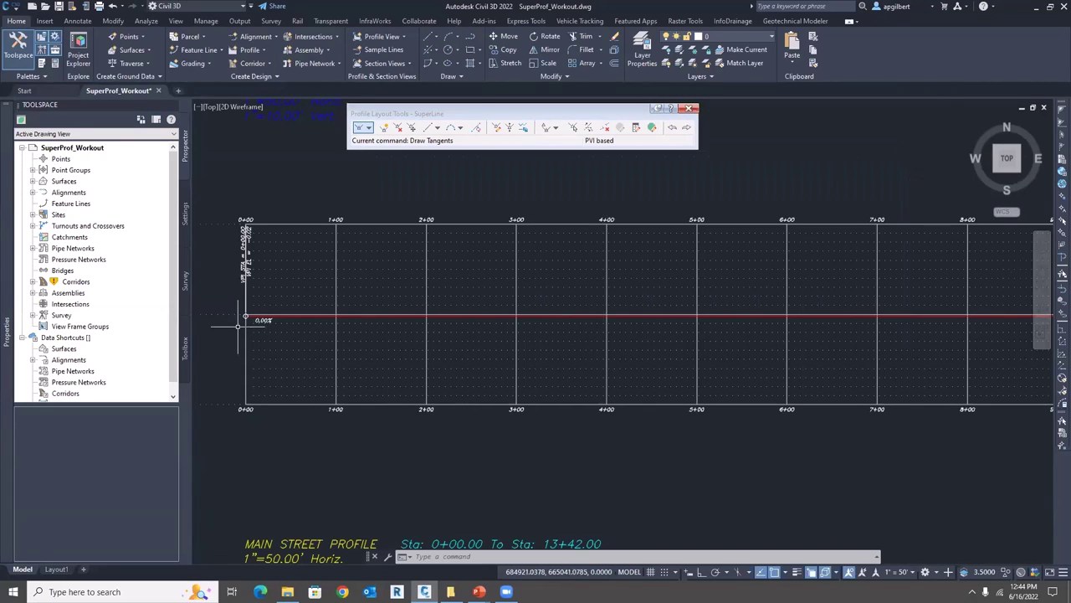
Zoom out and select the Main Street corridor in plan to inspect it
scroll(240, 328, up, 6)
scroll(266, 300, down, 5)
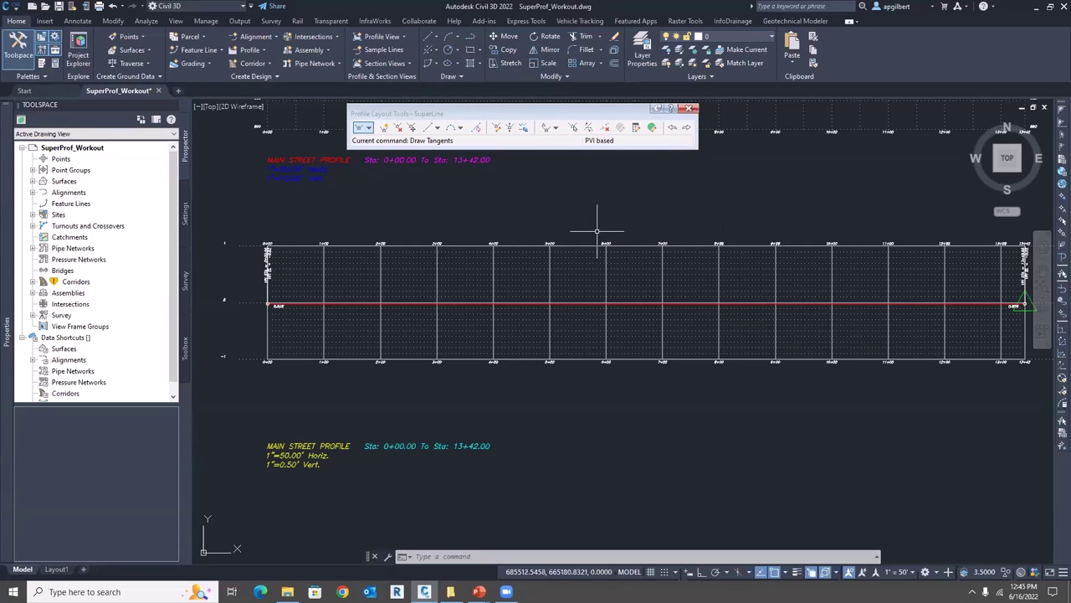
scroll(662, 216, down, 5)
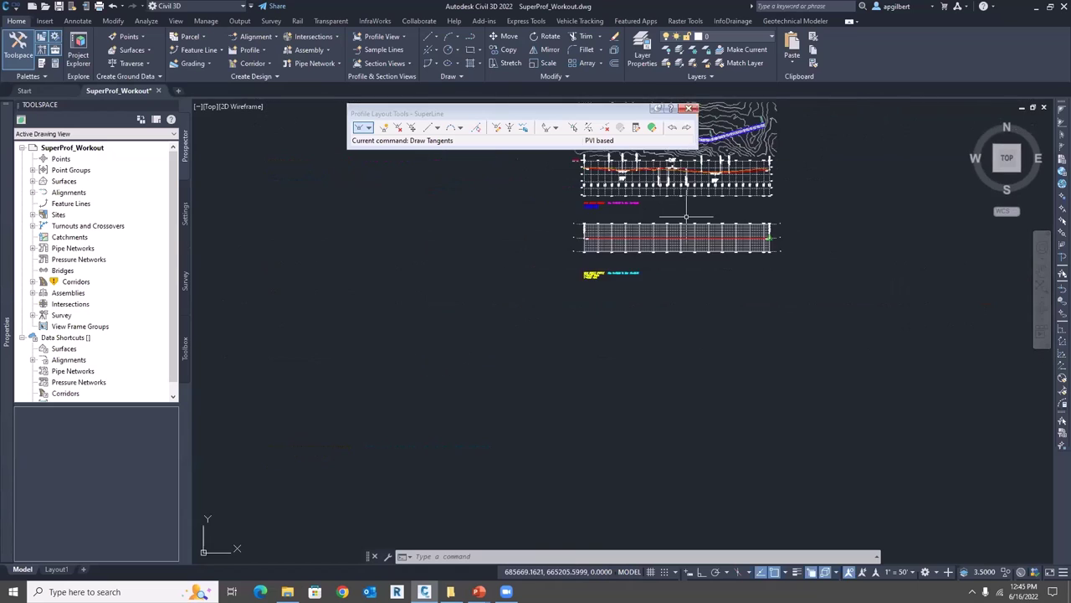
scroll(568, 243, up, 6)
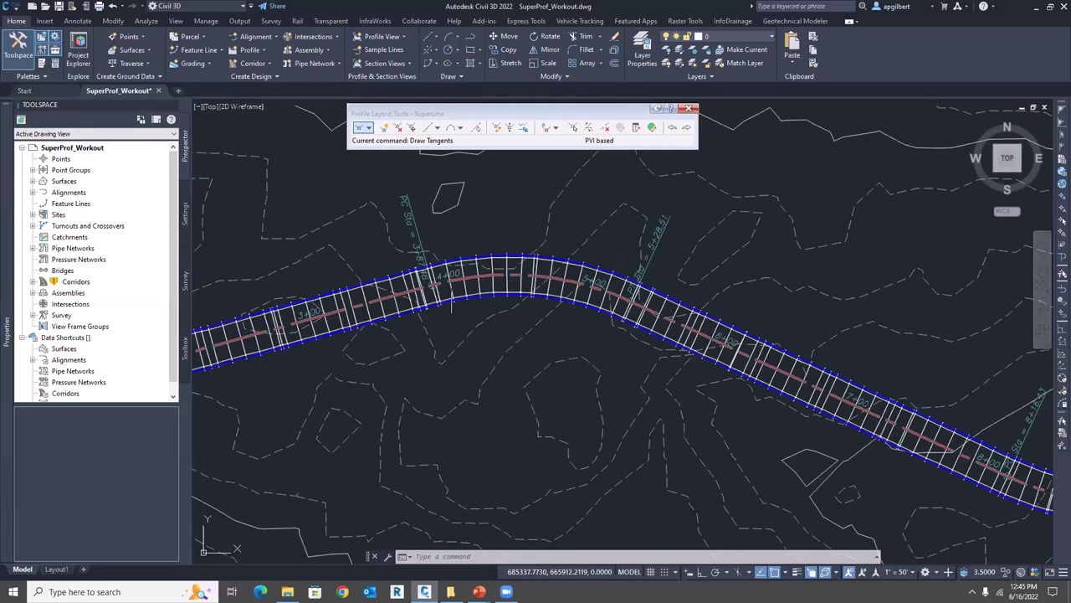
click(434, 288)
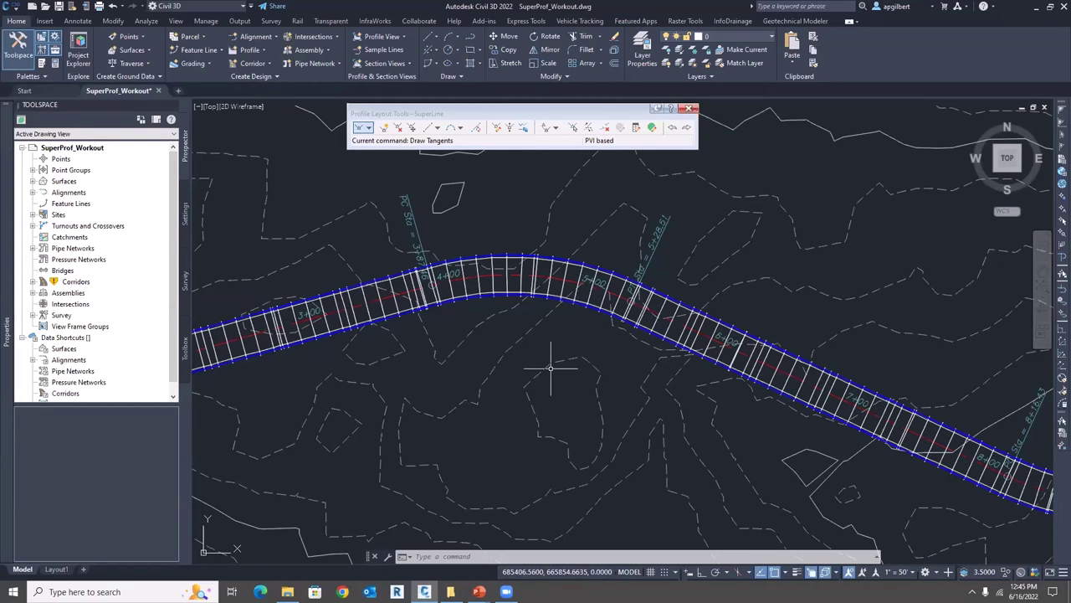
mouse_move(550, 367)
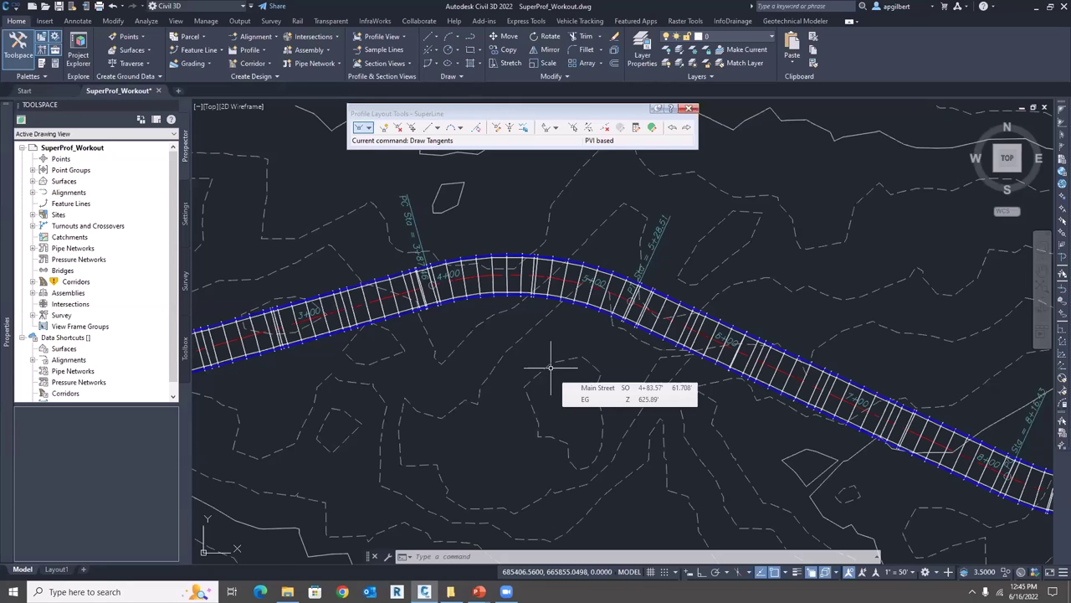
Return the view to the flat SuperLine profile in the lower profile view
scroll(551, 367, down, 5)
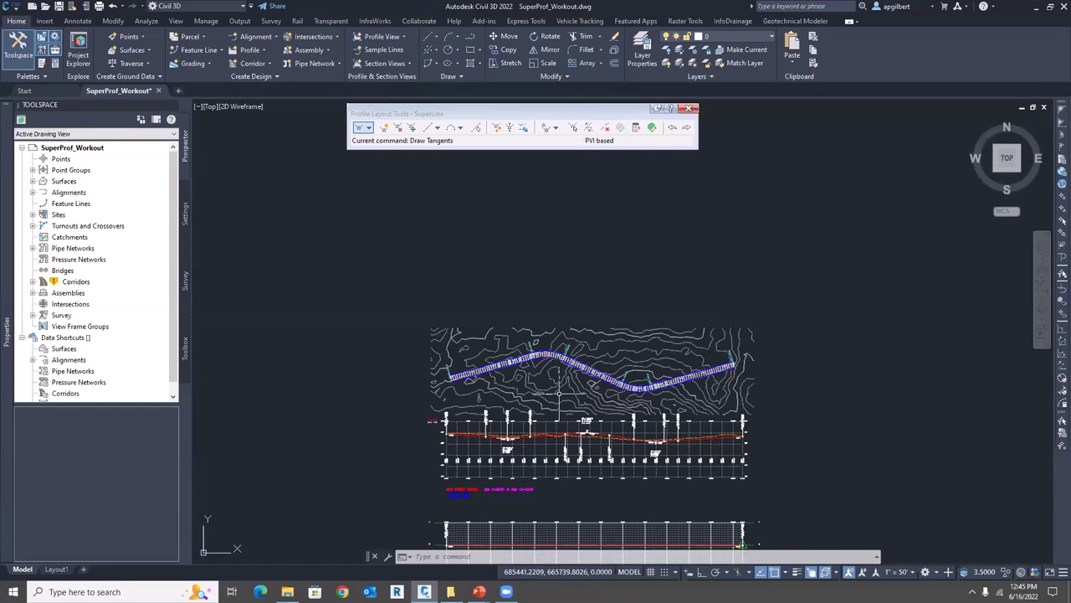
middle_drag(558, 393, 491, 305)
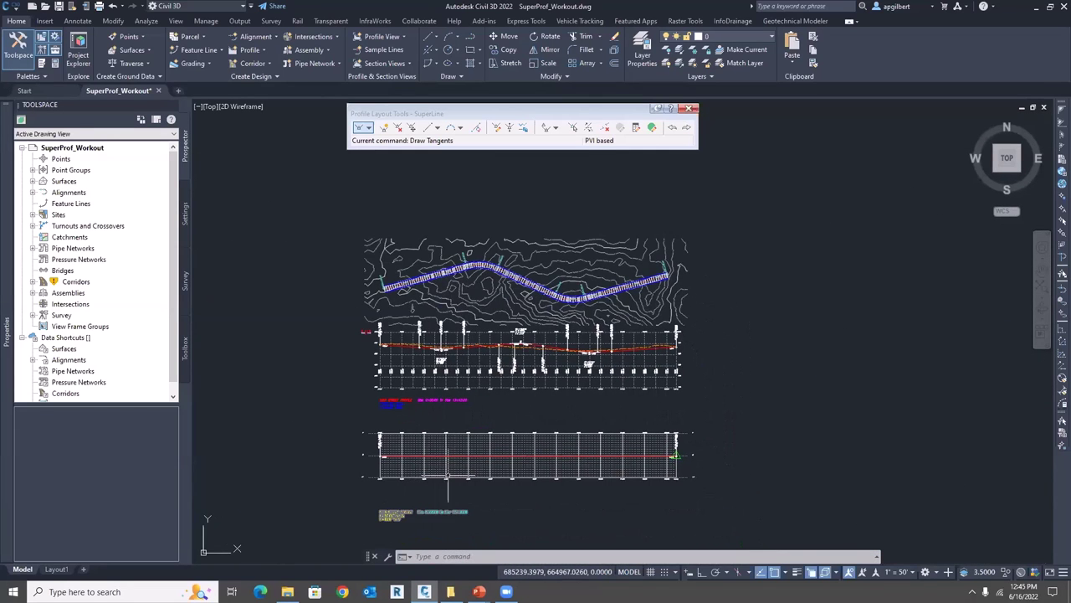
scroll(448, 474, up, 3)
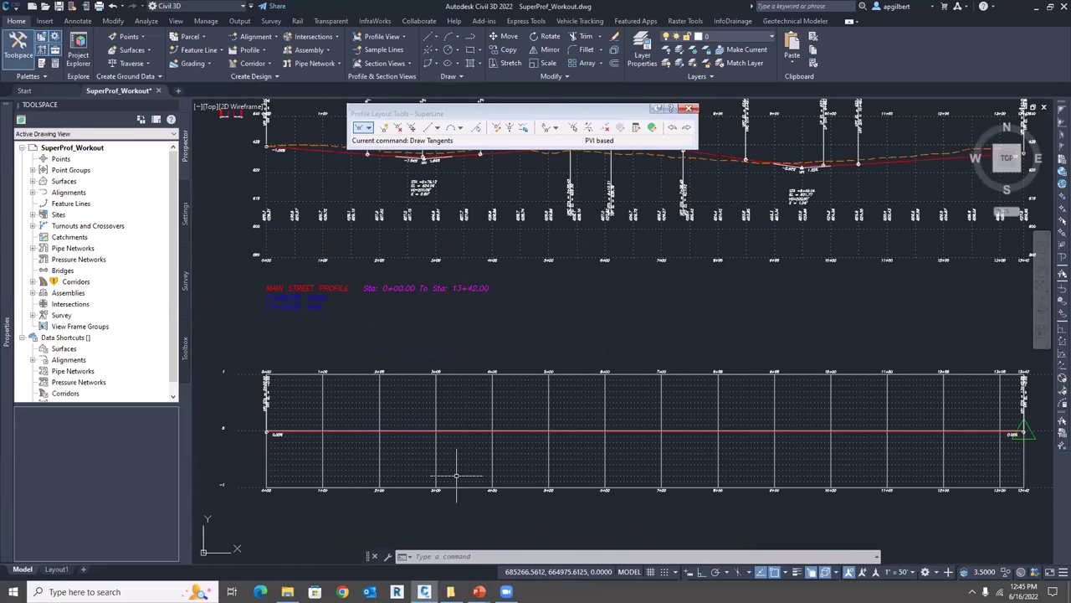
scroll(440, 476, up, 1)
scroll(484, 474, up, 2)
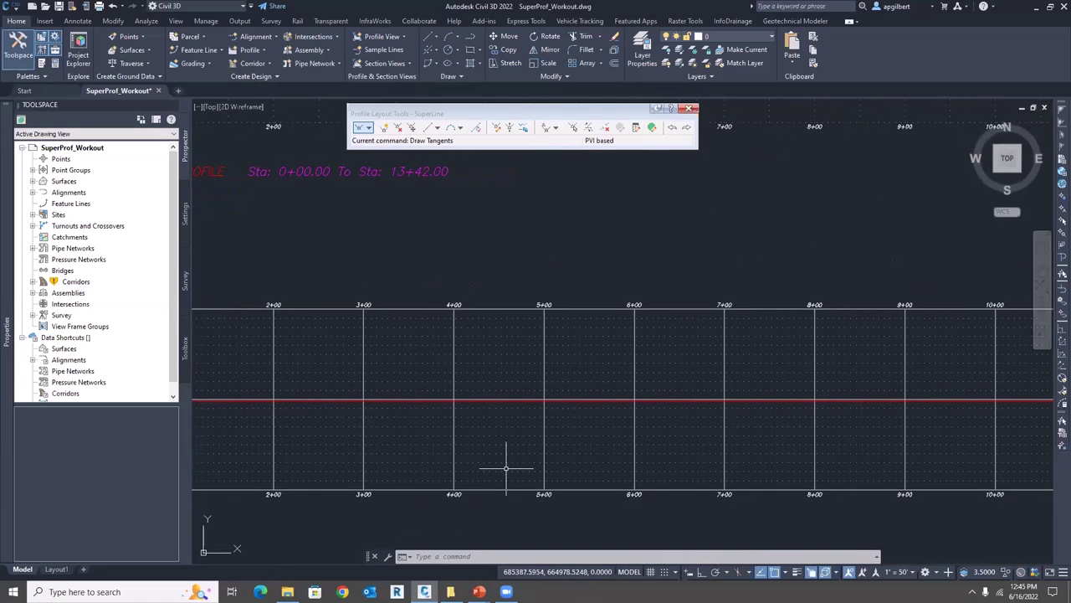
scroll(505, 468, up, 1)
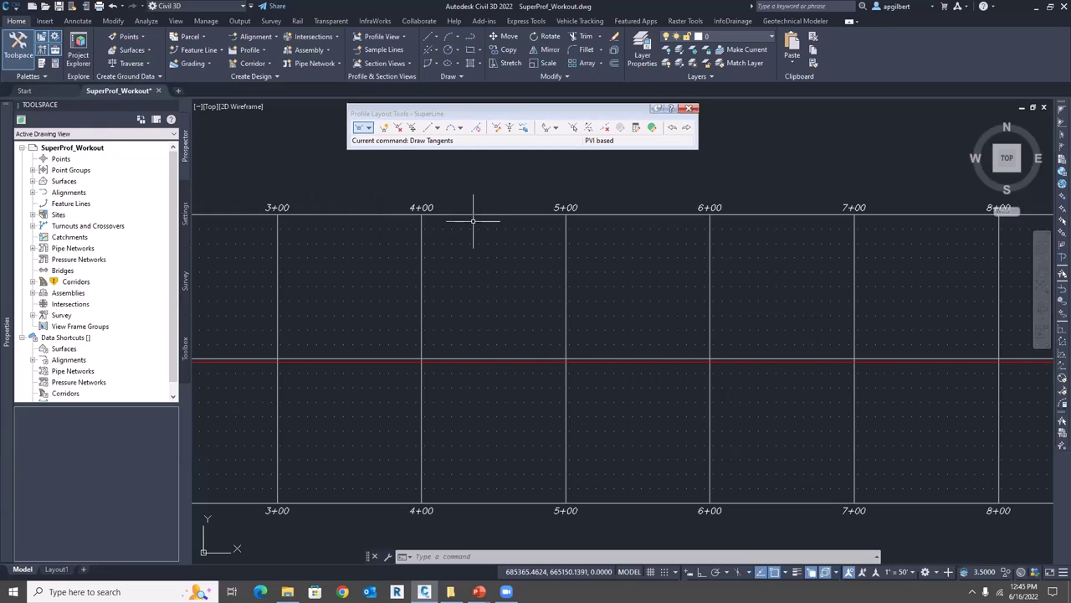
Insert SuperLine PVIs by station and elevation: 3+00 at -0.02 and 4+00 at -0.08
click(384, 128)
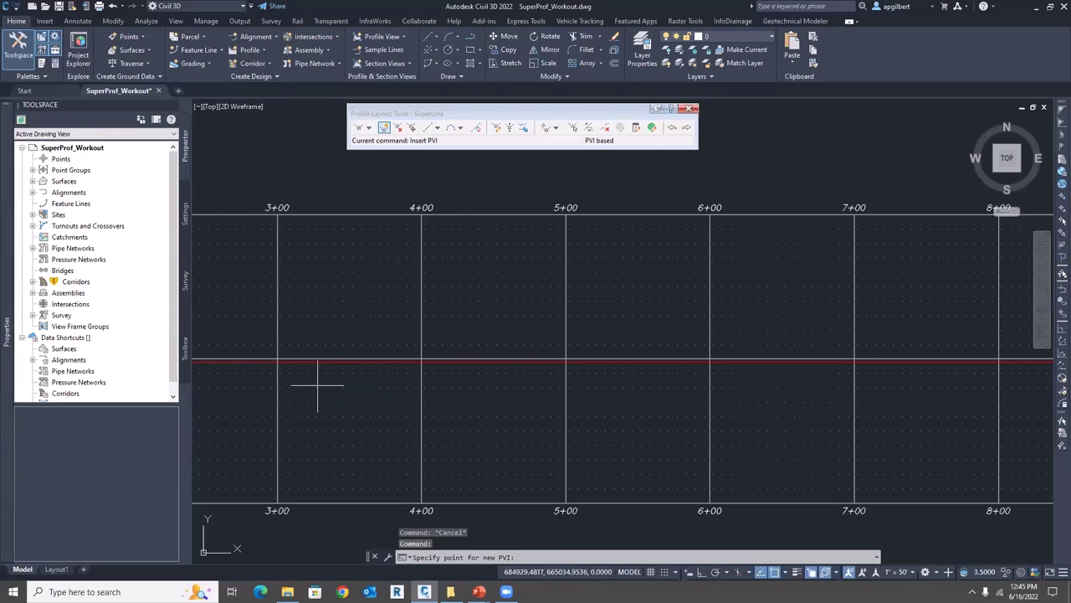
click(1056, 333)
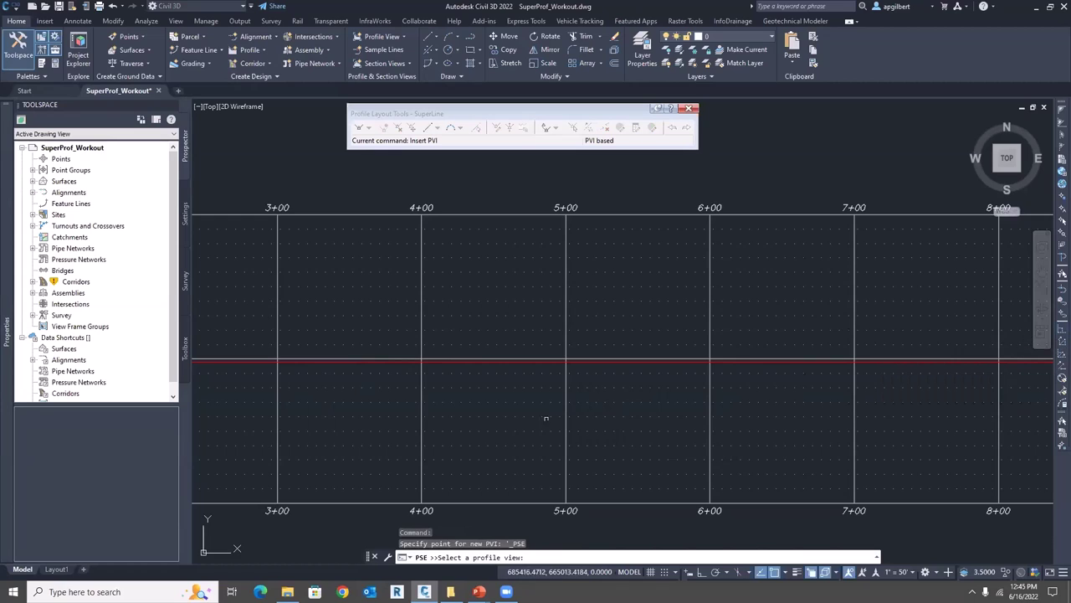
click(422, 416)
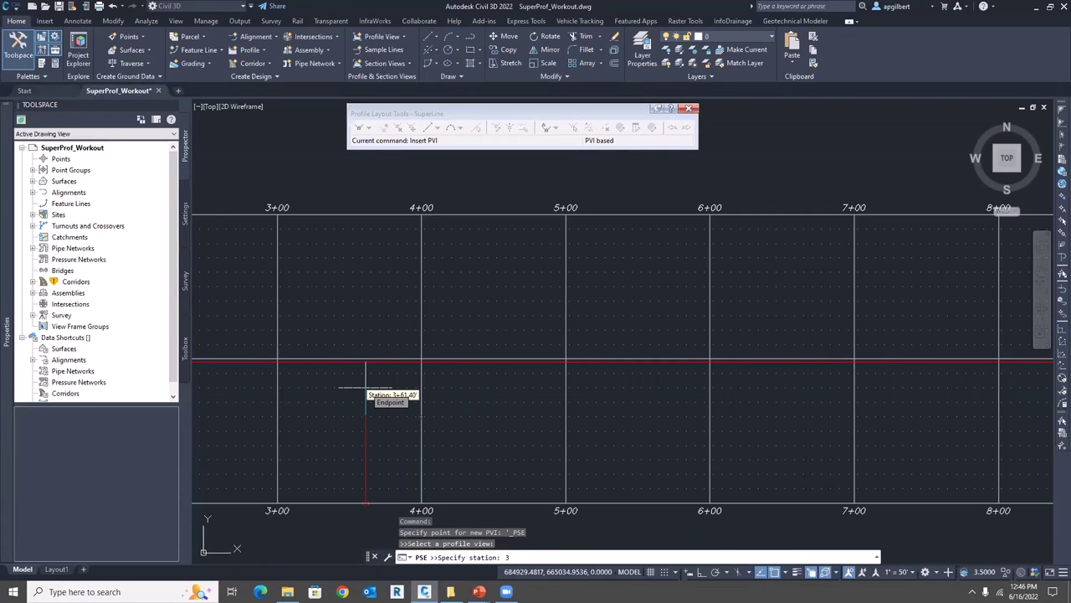
text(300)
key(Return)
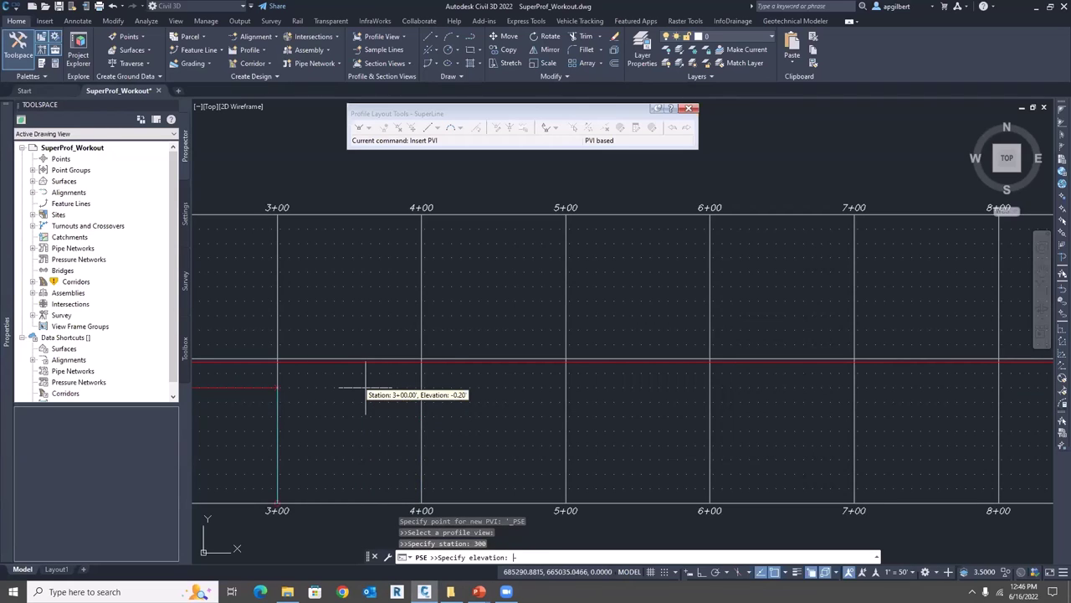
text(-0.02)
key(Return)
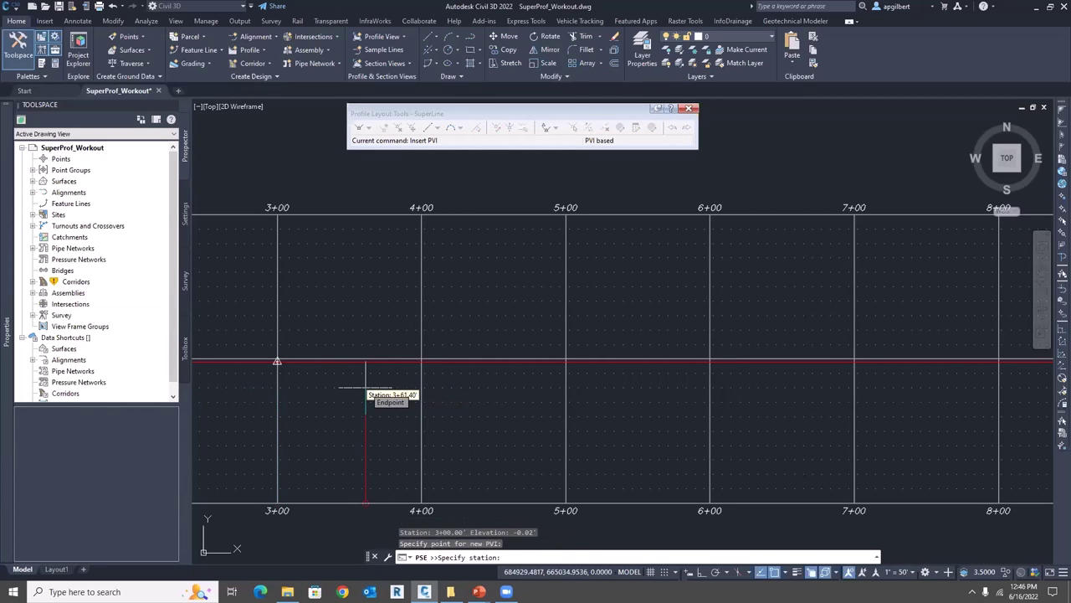
text(400)
key(Return)
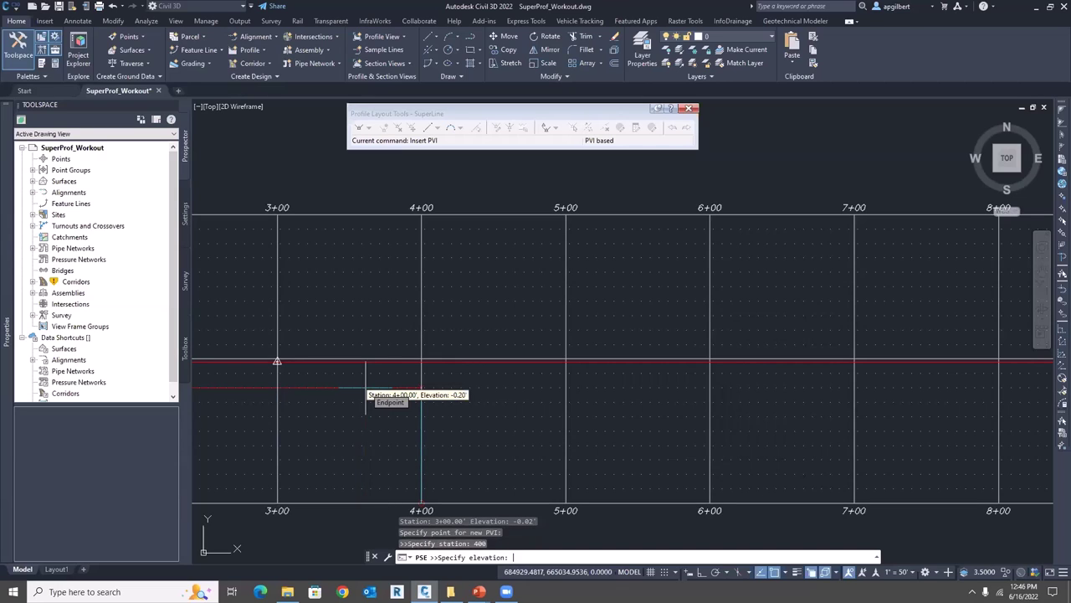
text(-0.08)
key(Return)
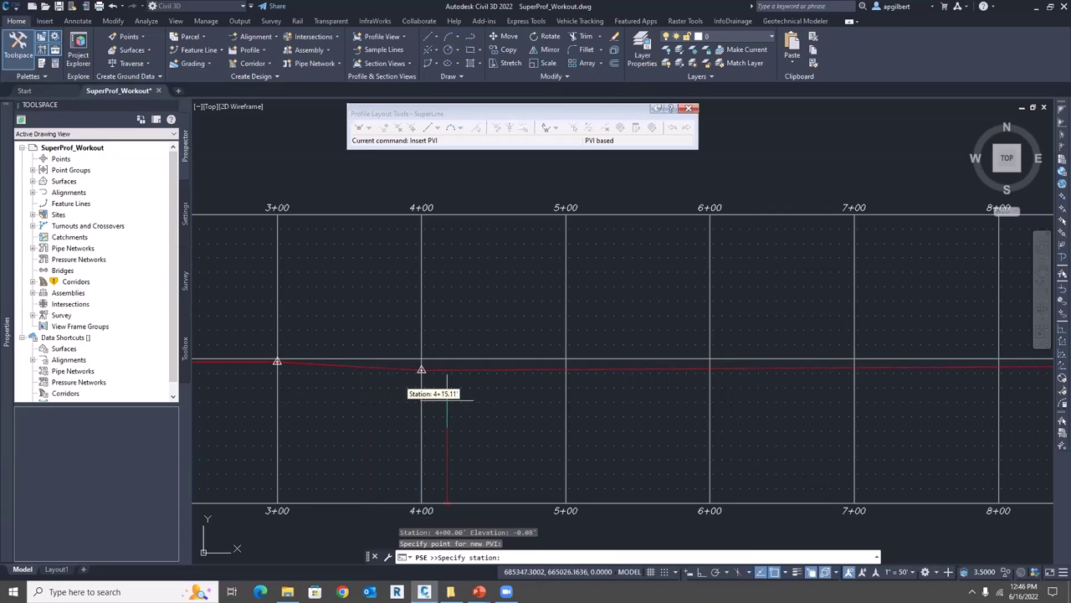
Add PVIs at 5+00 (-0.08) and 6+00 (-0.02), then view stations 2+00 to 7+00
text(50)
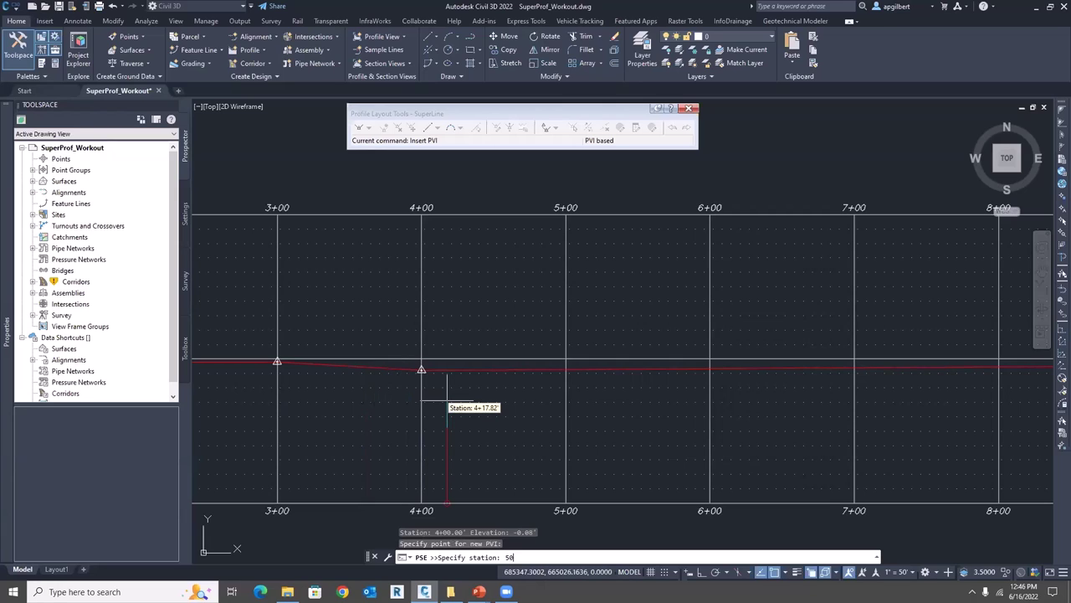
text(0)
key(Return)
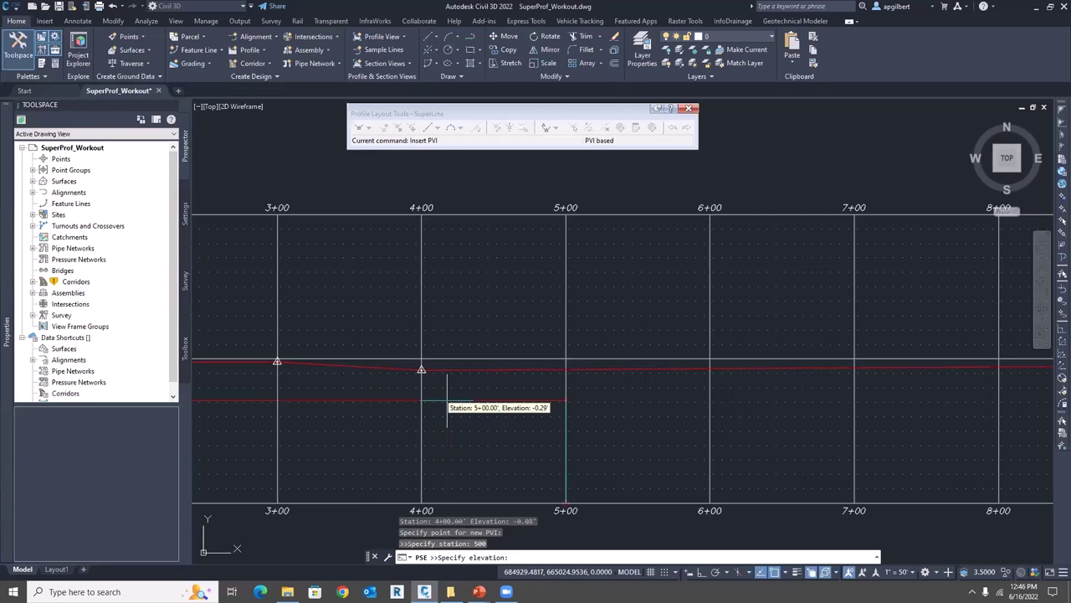
text(-0.08)
key(Return)
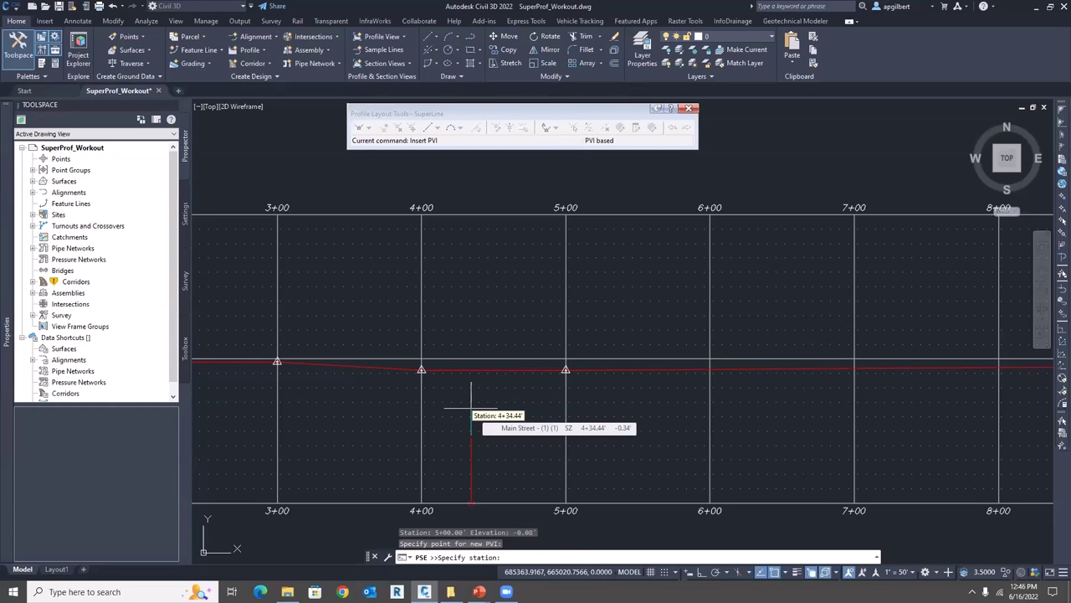
text(600)
key(Return)
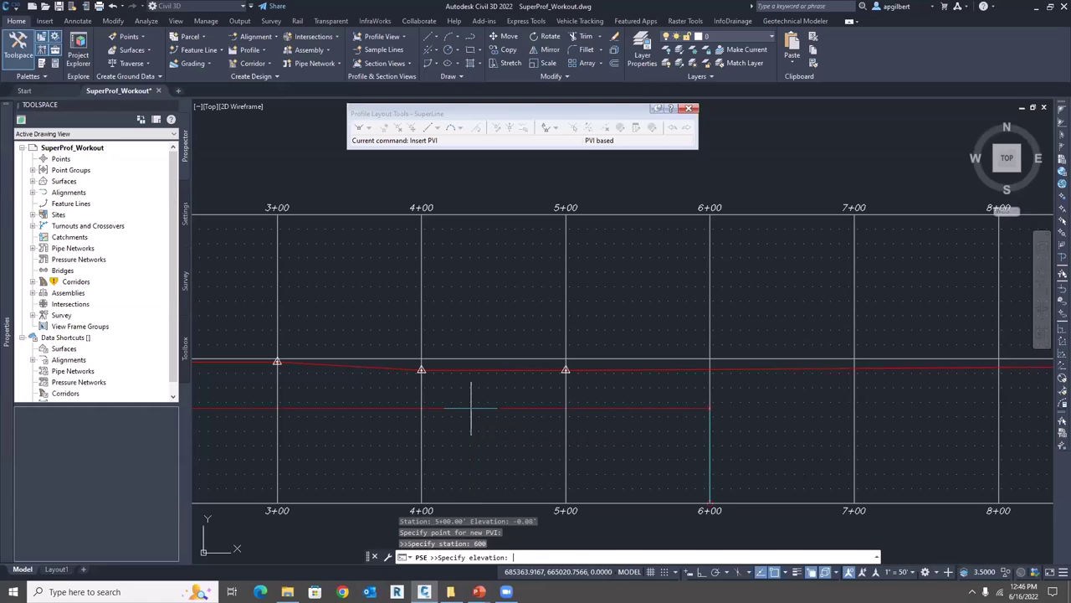
text(-0)
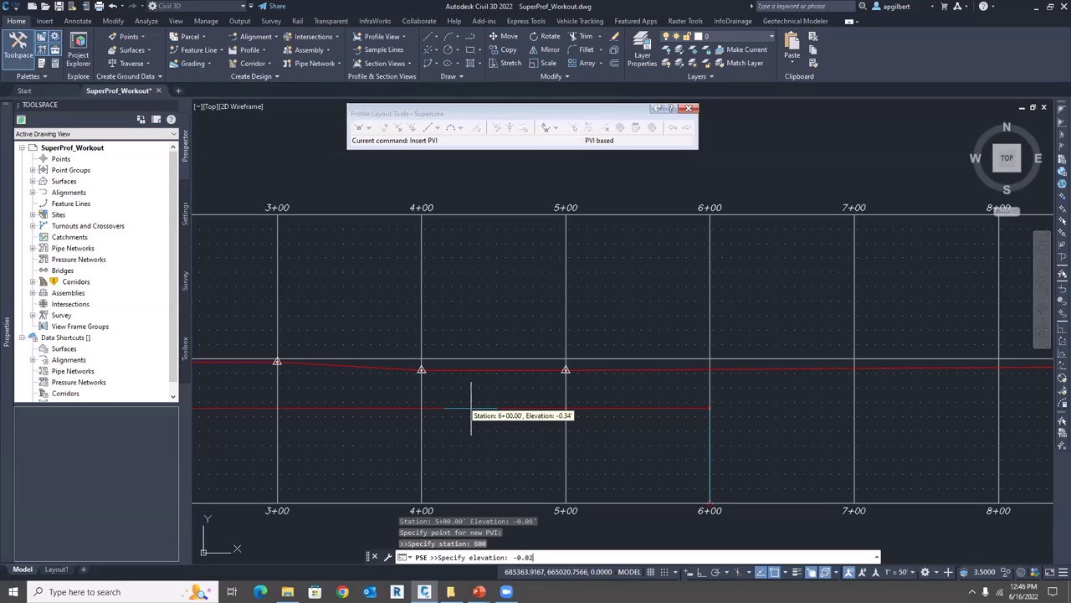
text(.02)
key(Return)
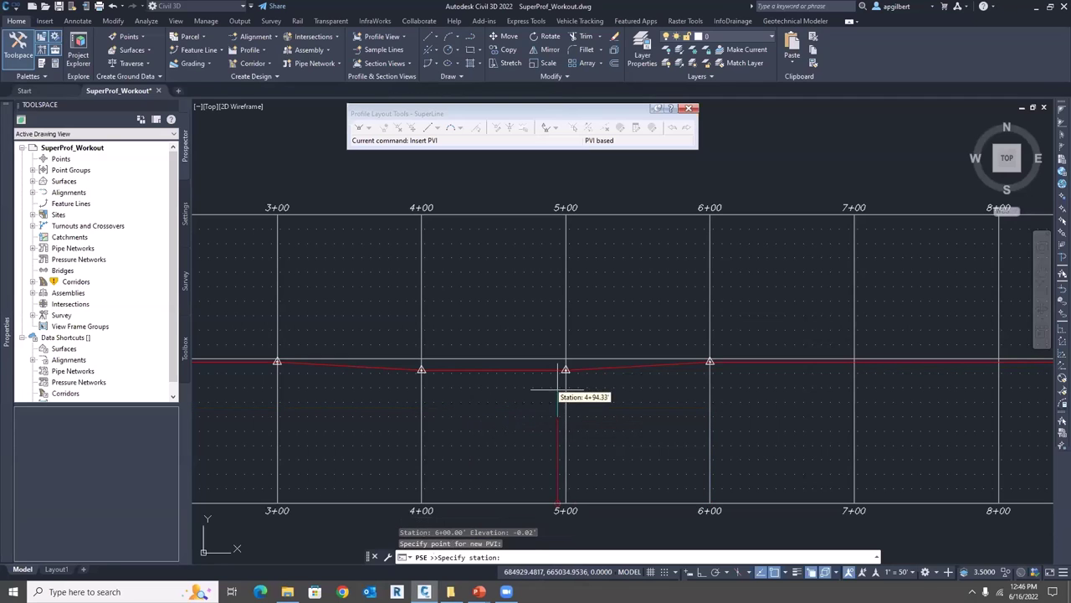
key(Return)
scroll(580, 405, down, 2)
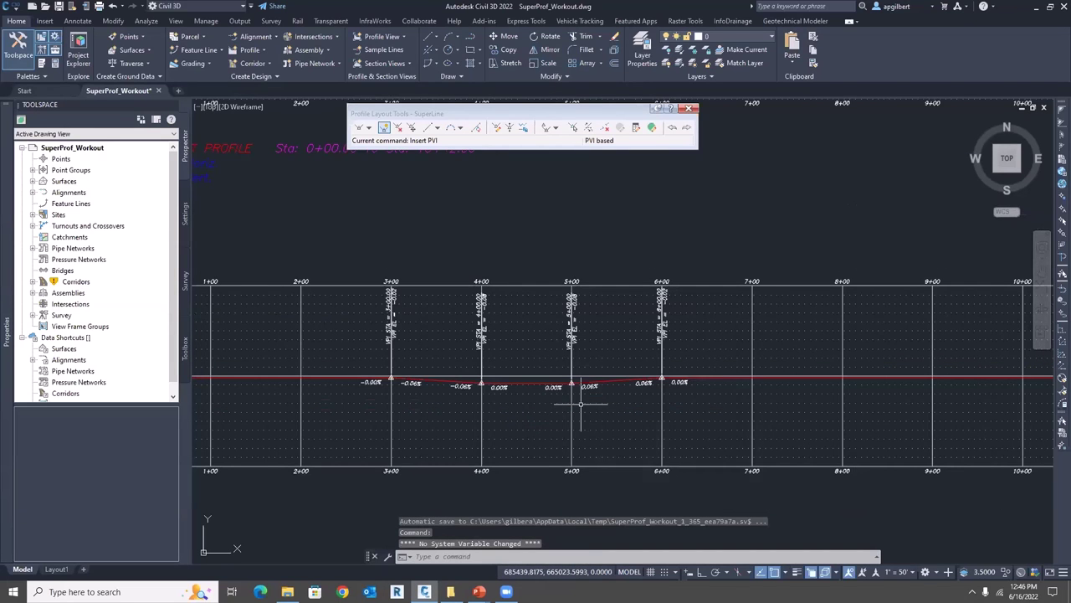
scroll(442, 414, up, 2)
middle_drag(437, 411, 508, 404)
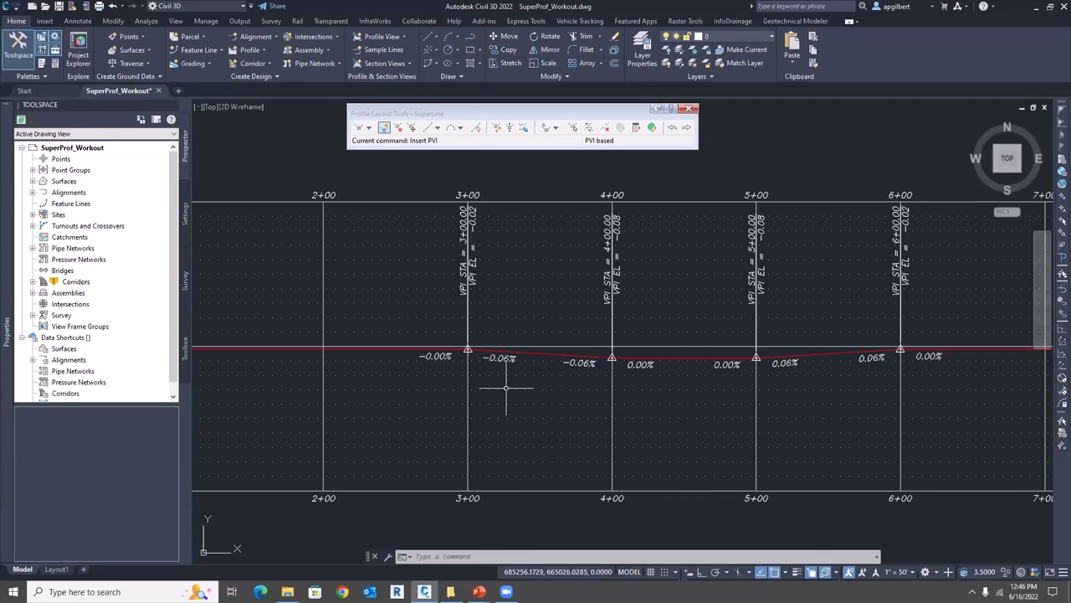
Close the layout tools and check the dip's -0.06%, 0.00% and 0.06% grades
click(689, 109)
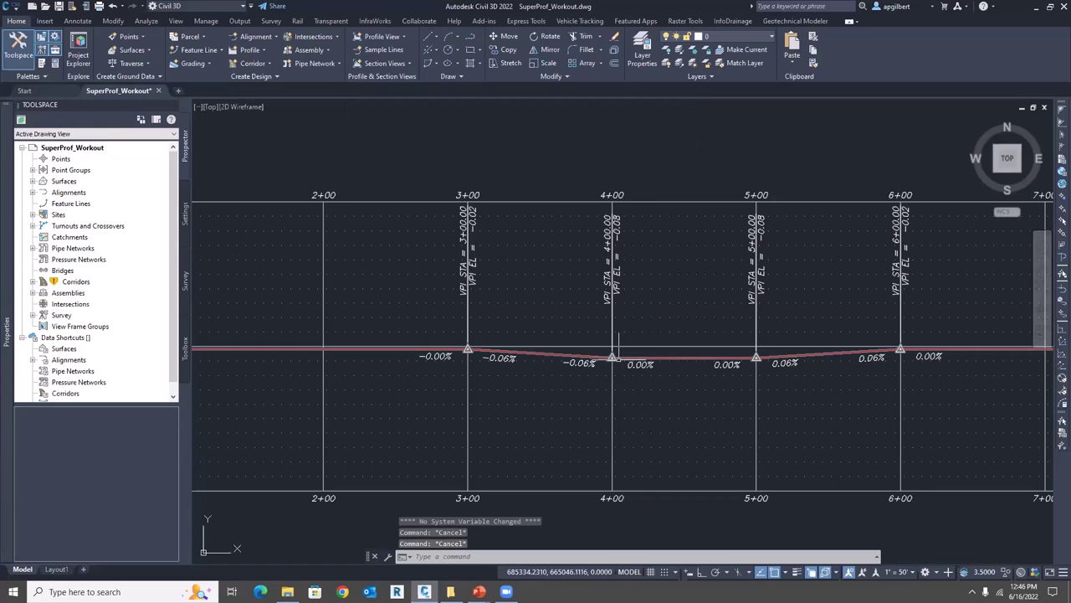
scroll(641, 367, up, 2)
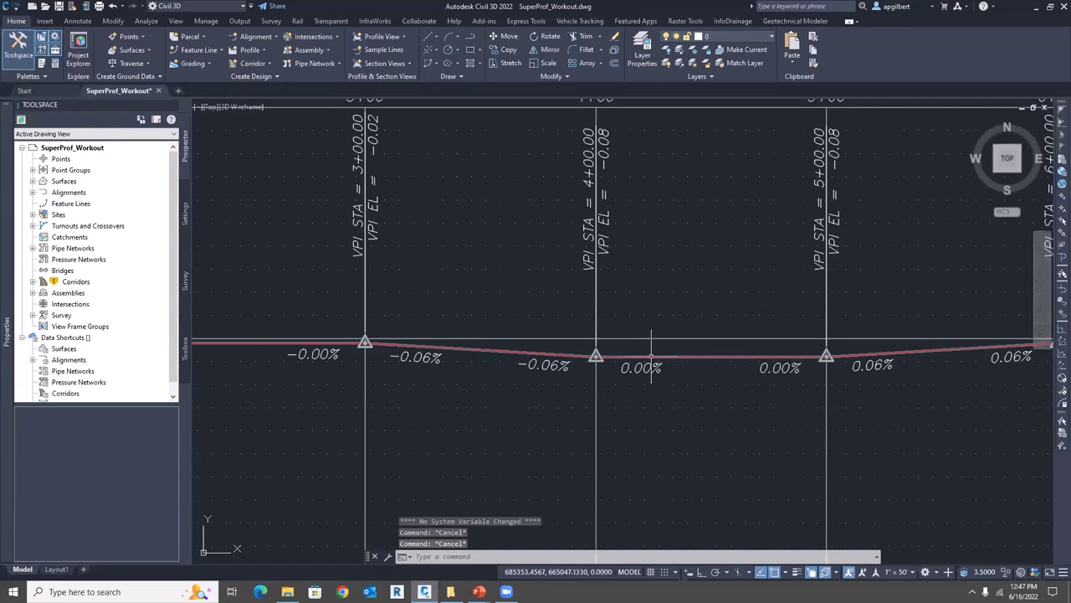
mouse_move(651, 354)
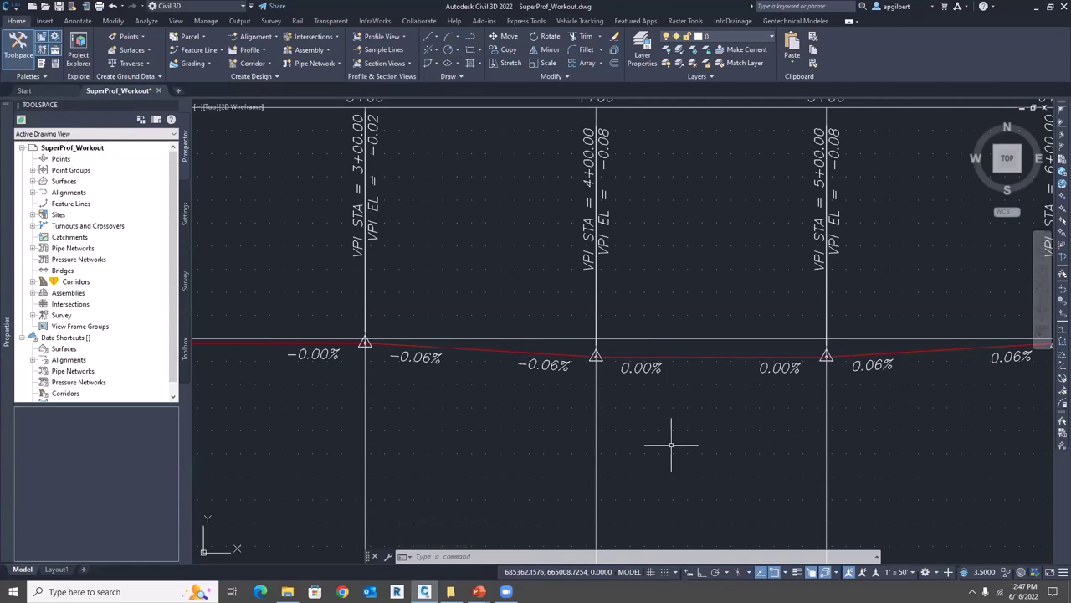
mouse_move(671, 444)
scroll(671, 444, down, 2)
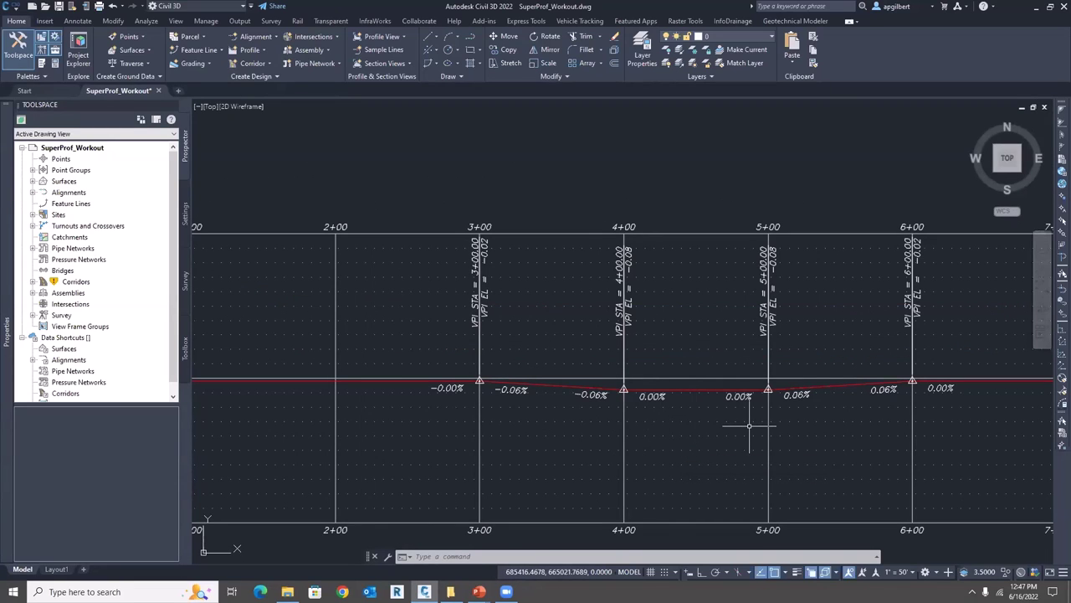
mouse_move(750, 426)
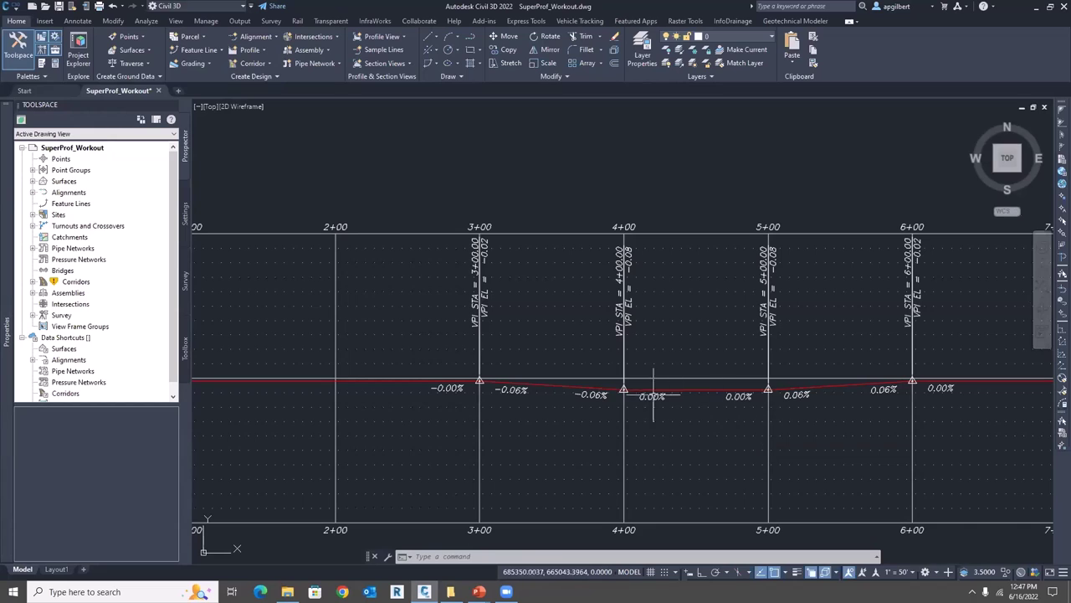
mouse_move(632, 409)
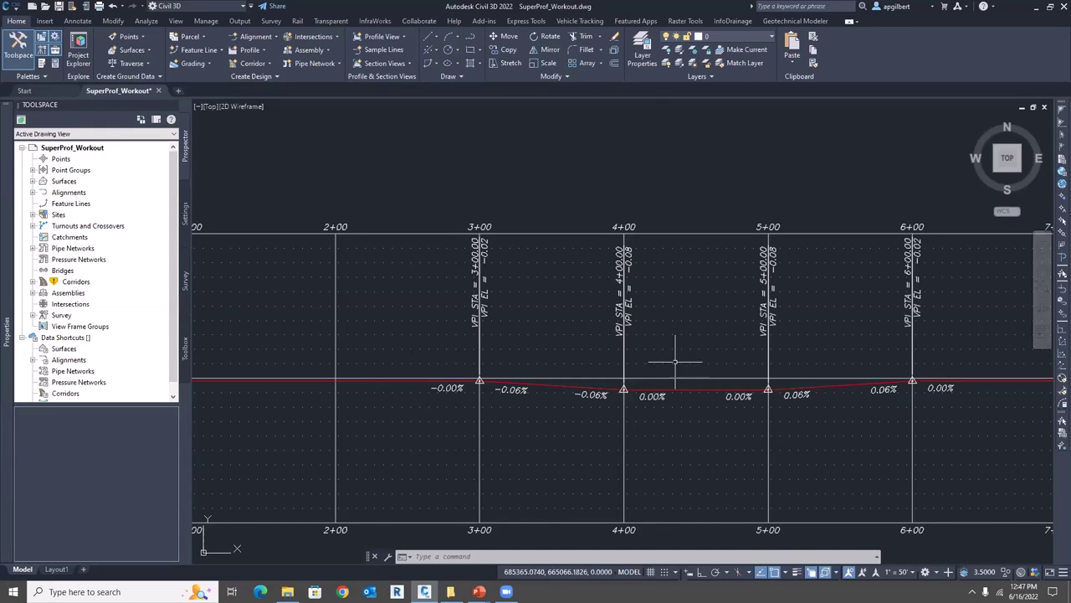
mouse_move(675, 400)
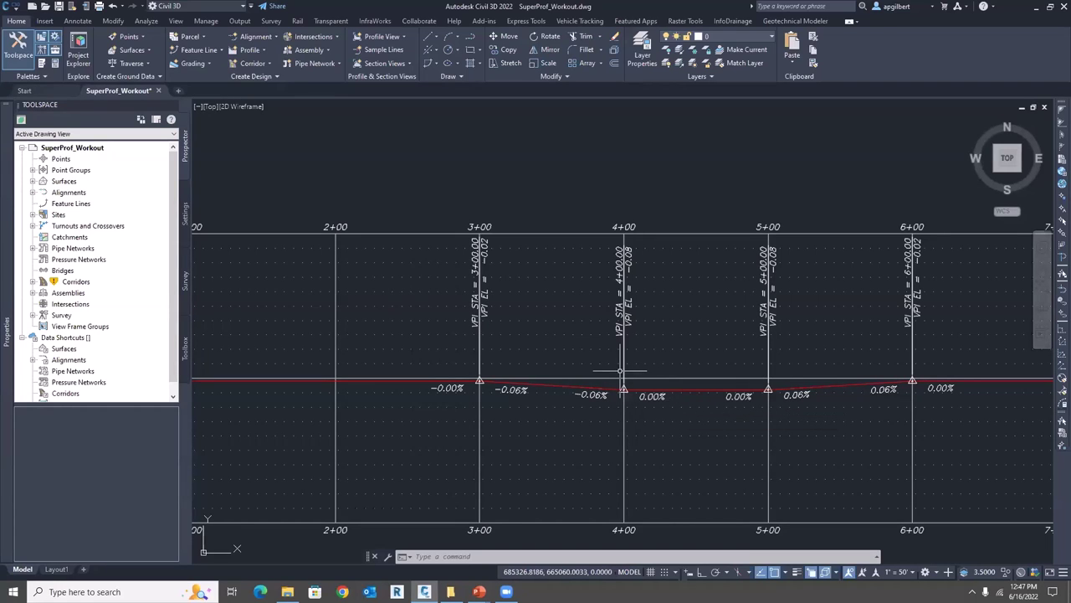
mouse_move(614, 372)
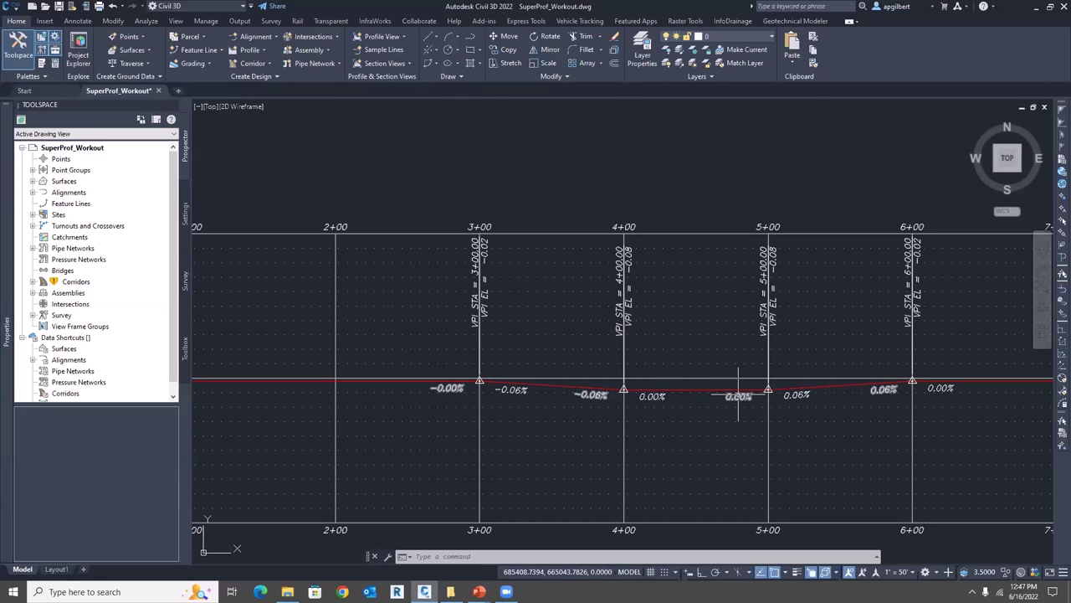
scroll(741, 395, down, 4)
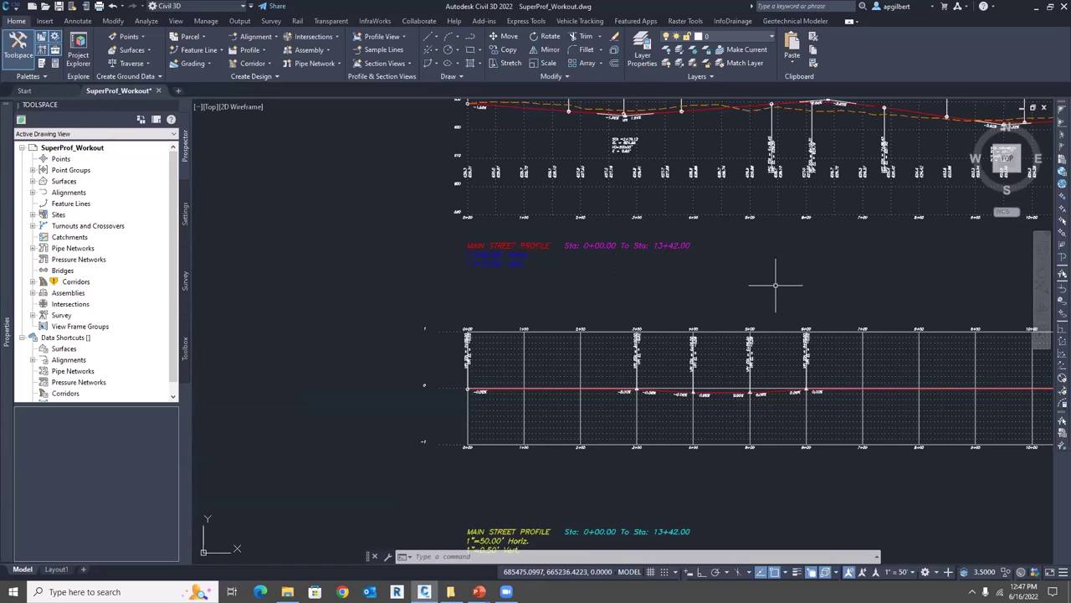
Pan to the plan view and select the Main Street corridor
scroll(639, 358, down, 3)
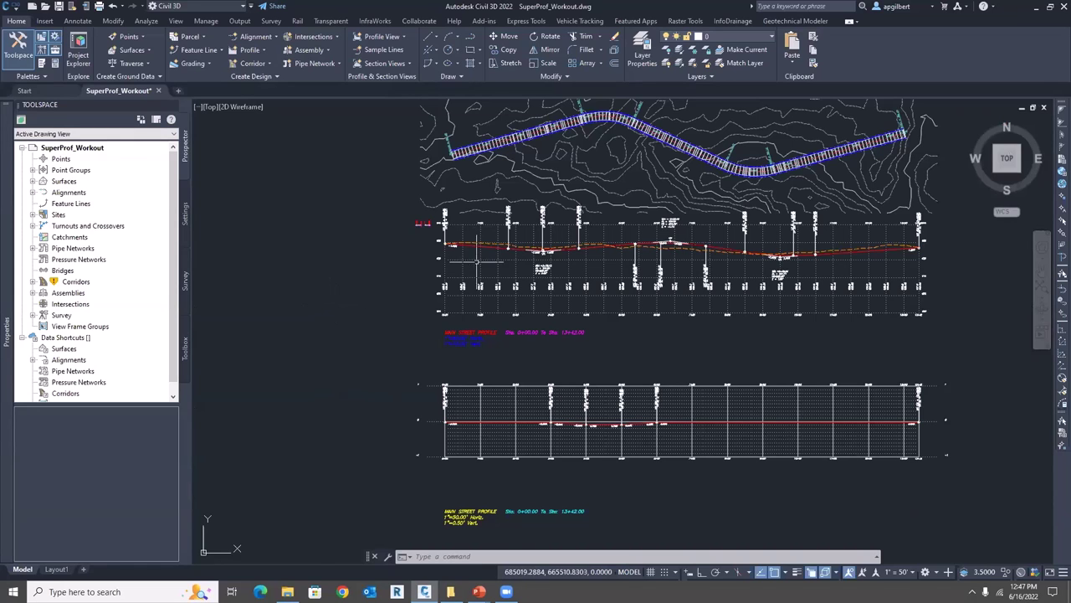
middle_drag(559, 301, 482, 378)
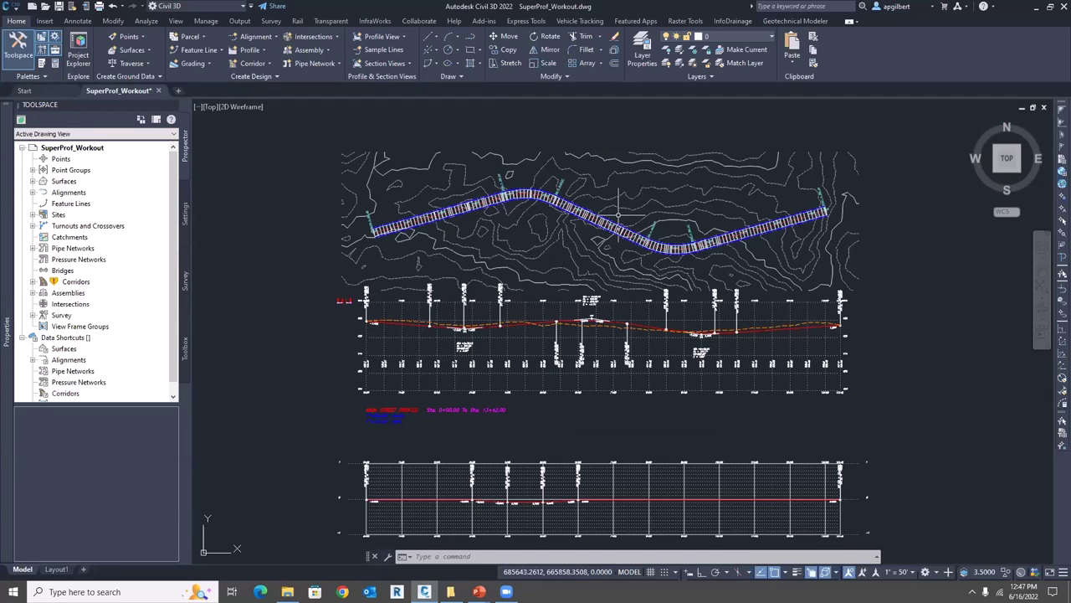
scroll(429, 216, up, 4)
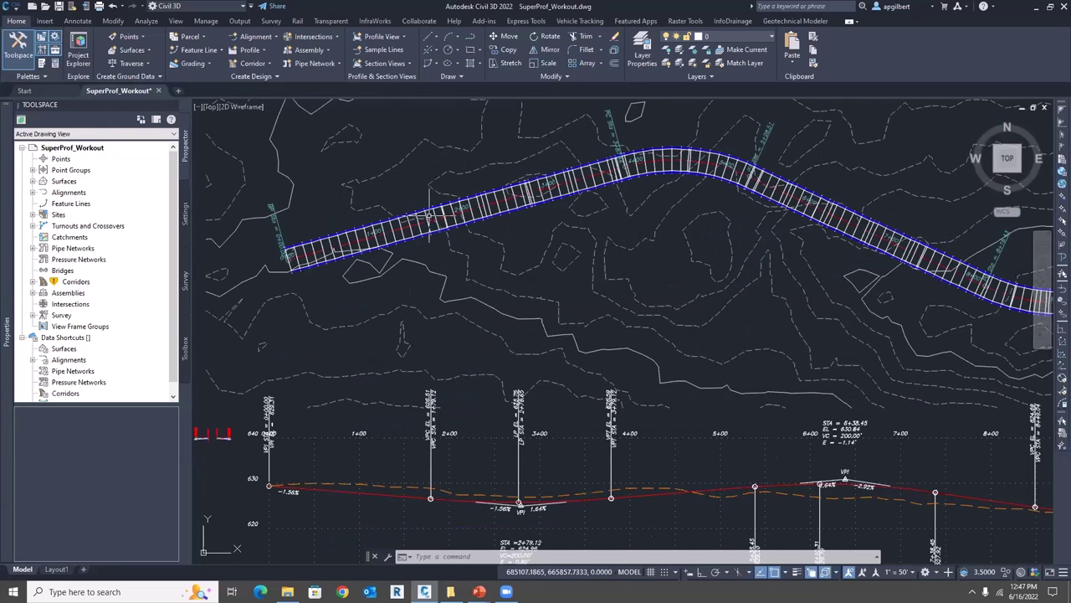
scroll(483, 222, up, 3)
click(483, 222)
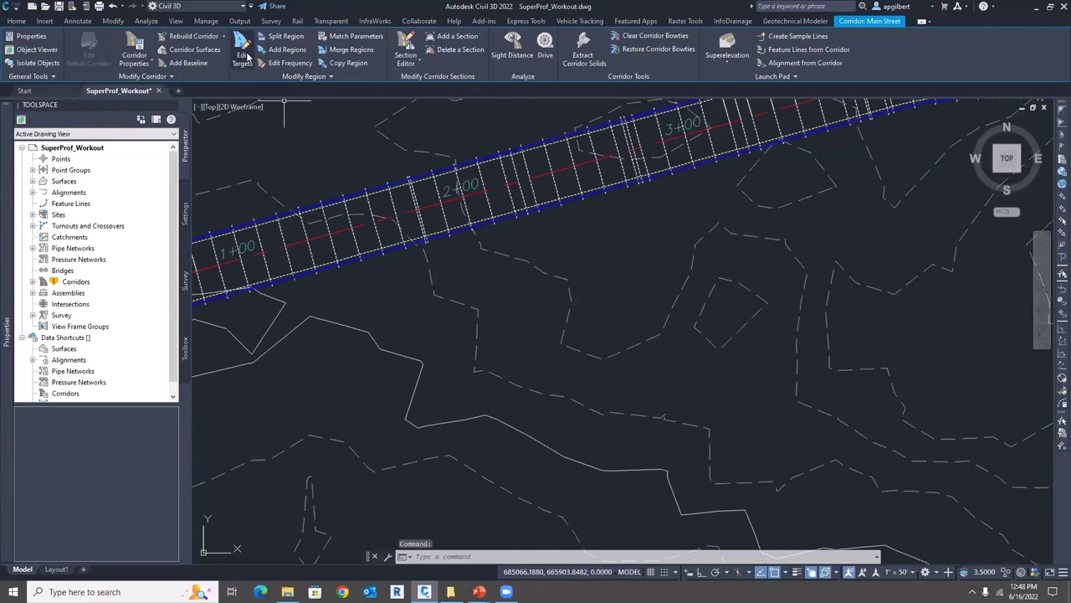
Target SProf's elevation to the SuperLine profile across all Main Street corridor regions and rebuild
click(244, 55)
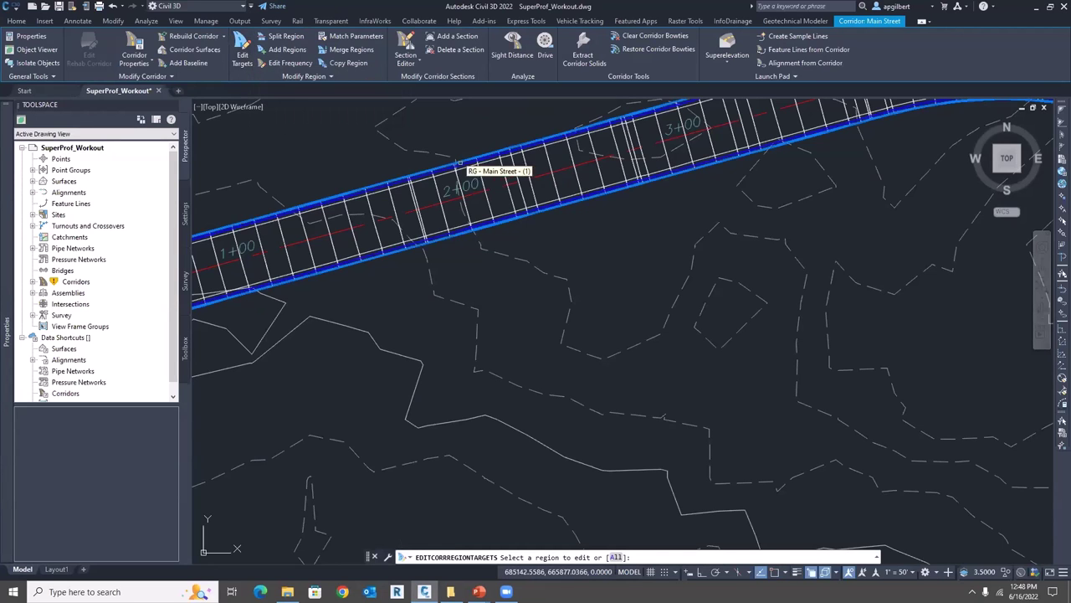
click(615, 557)
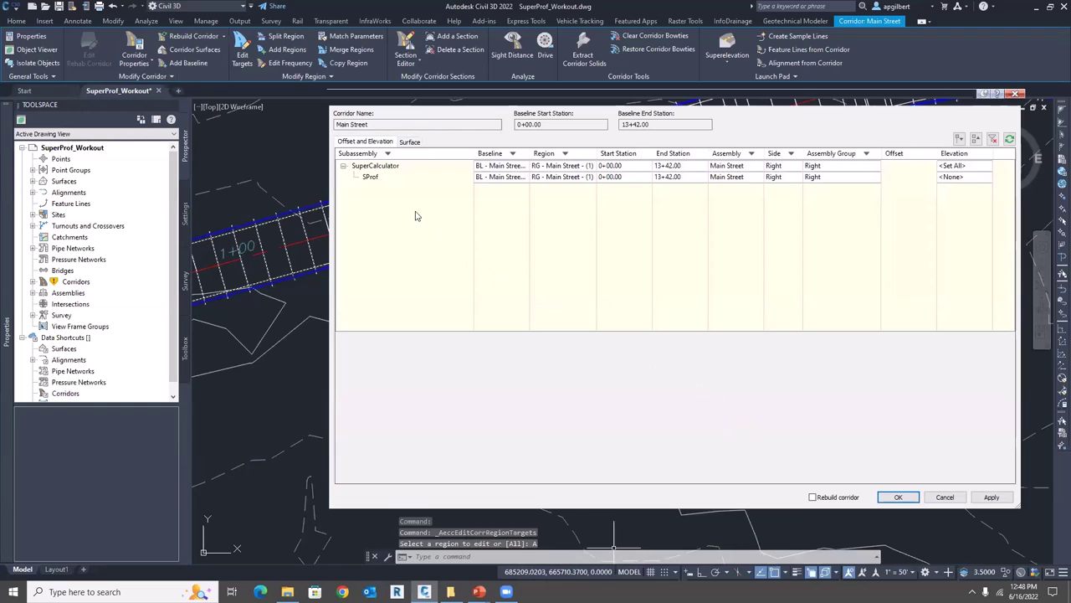
mouse_move(379, 180)
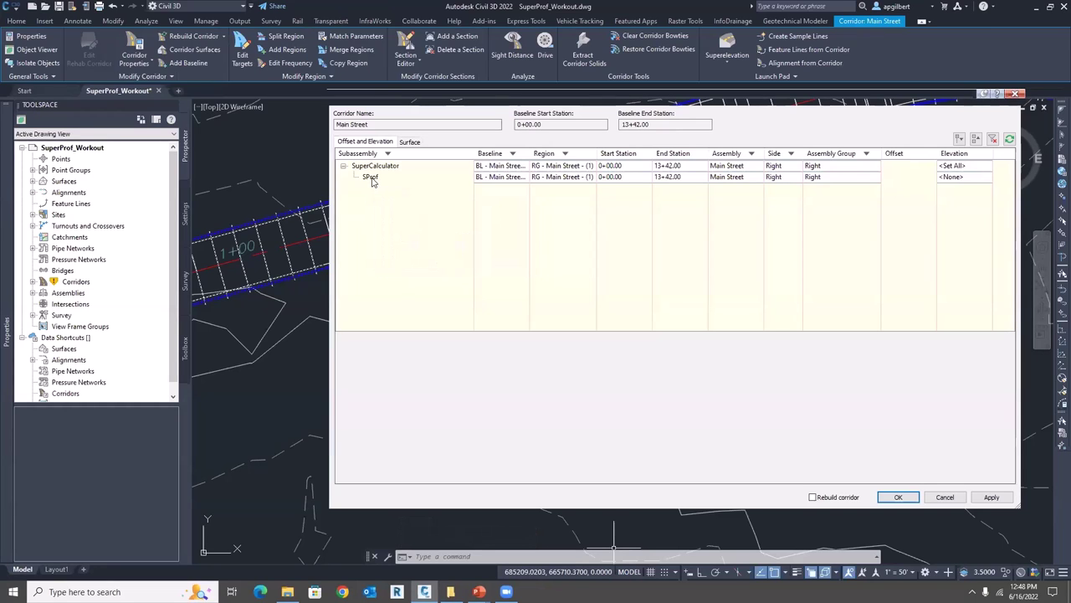
click(950, 178)
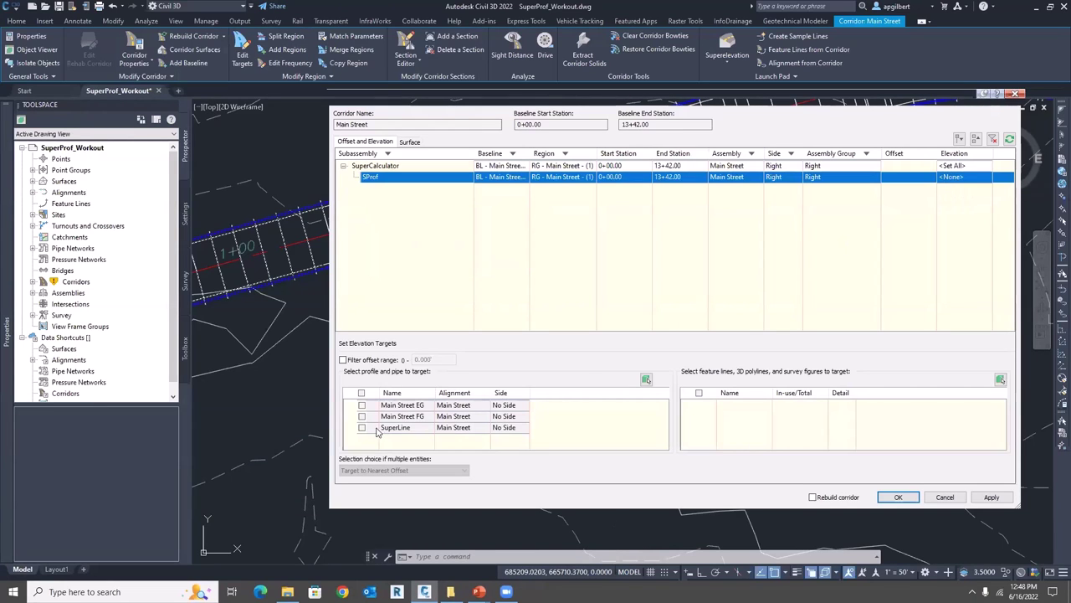
click(449, 429)
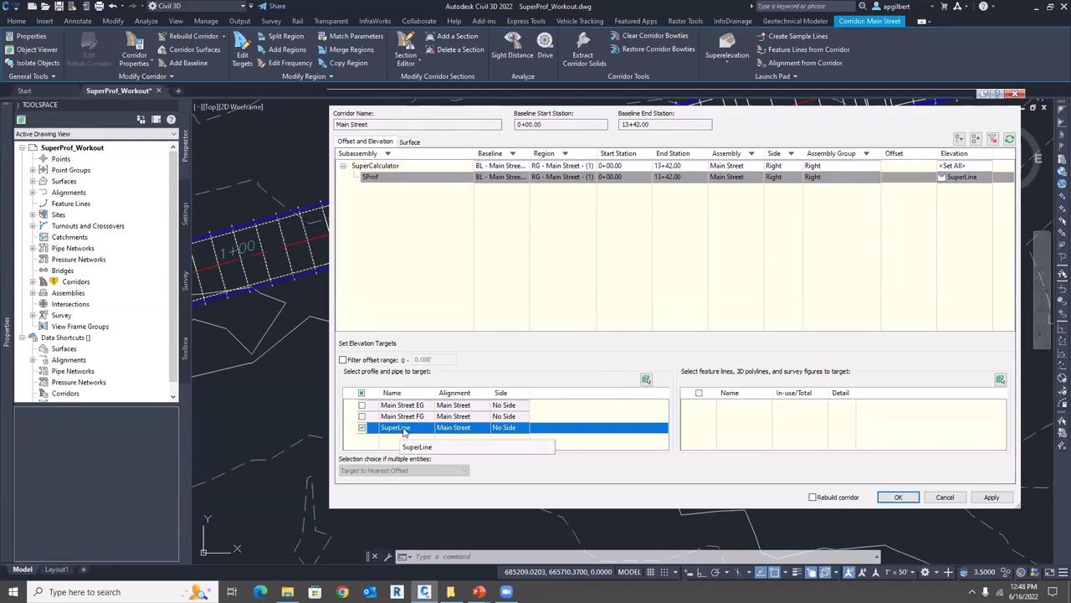
click(890, 497)
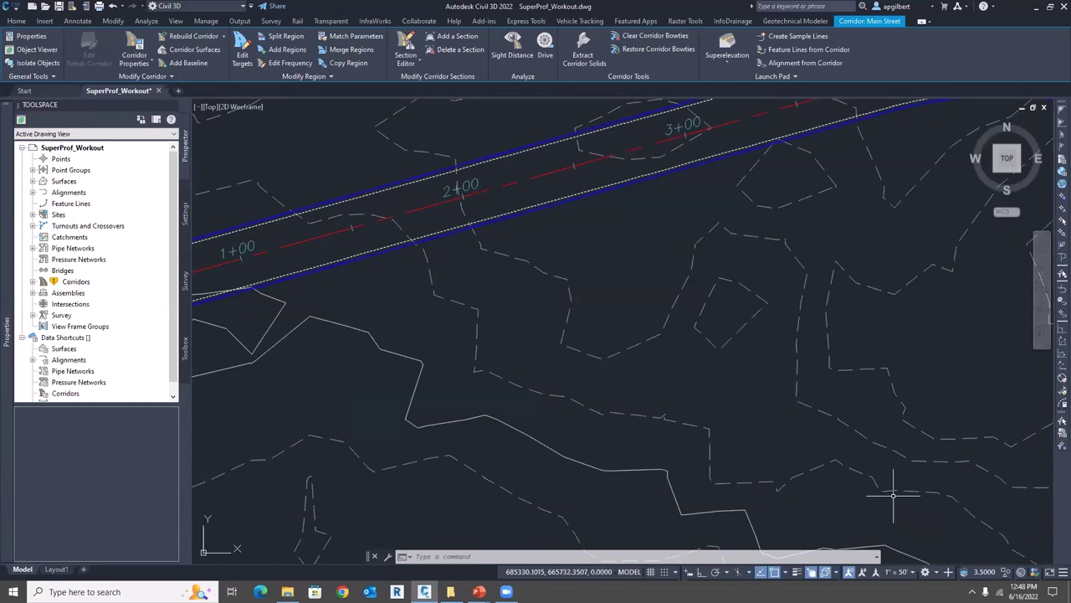
Rebuild Main Street from the Prospector Corridors list, then select the corridor in plan
scroll(494, 339, down, 2)
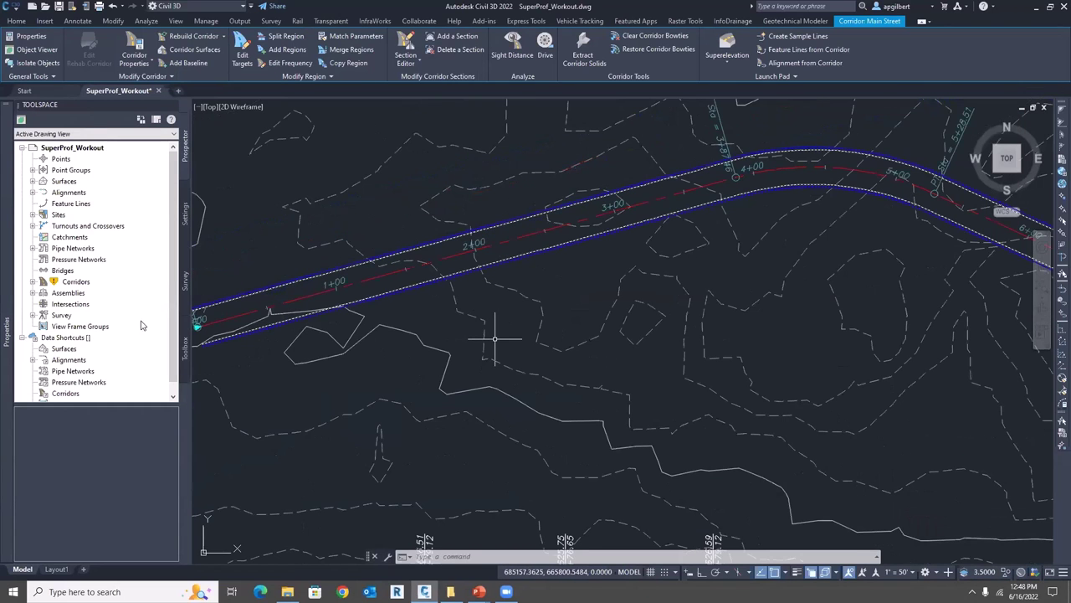
click(32, 281)
right_click(91, 292)
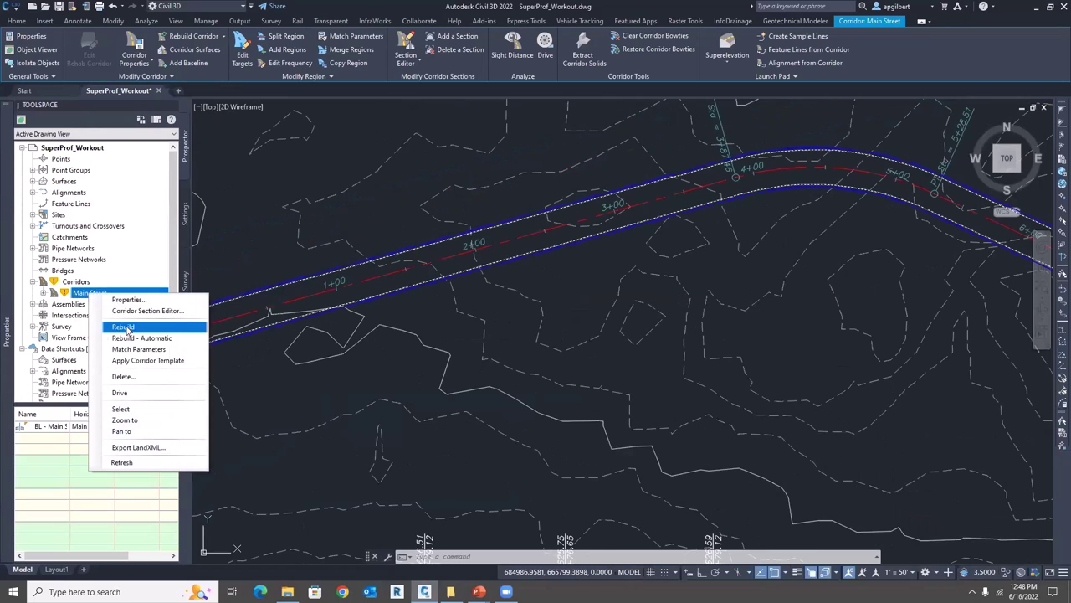
click(123, 326)
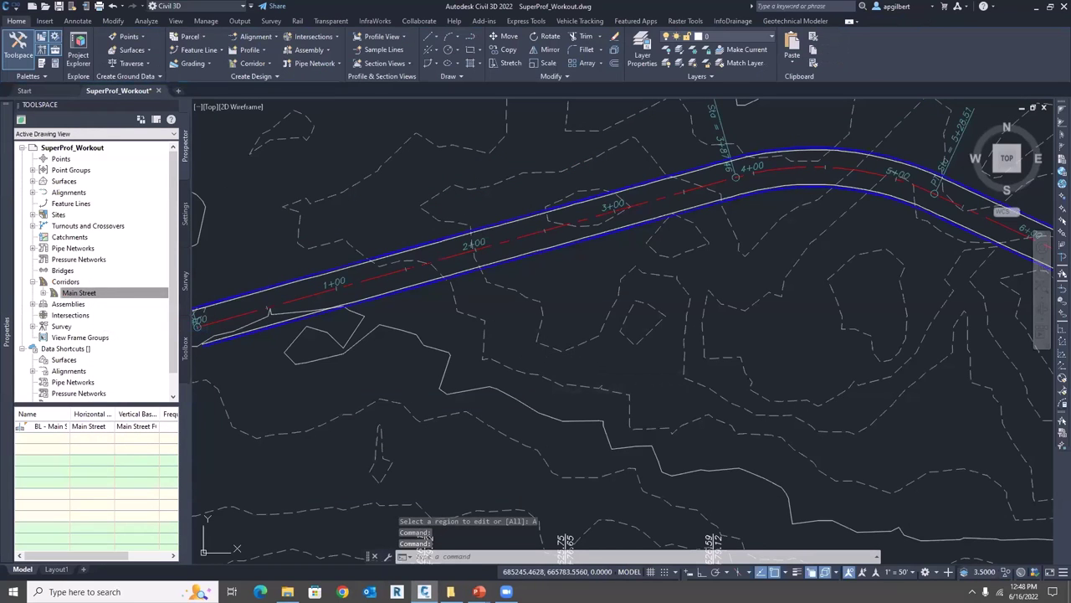
key(Escape)
key(Escape)
scroll(651, 362, down, 4)
scroll(651, 361, down, 3)
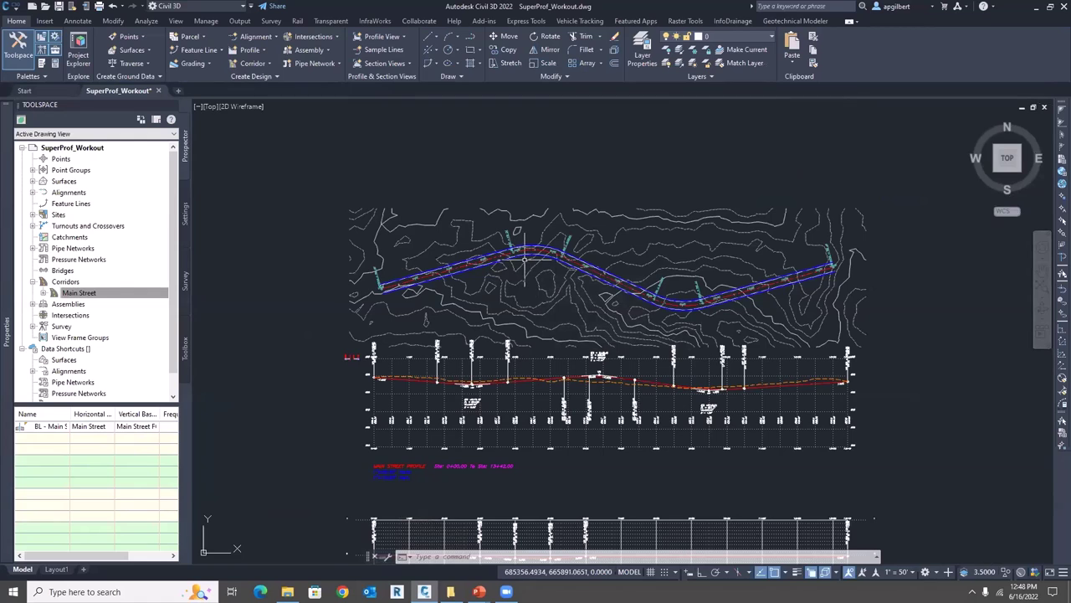
scroll(528, 260, up, 5)
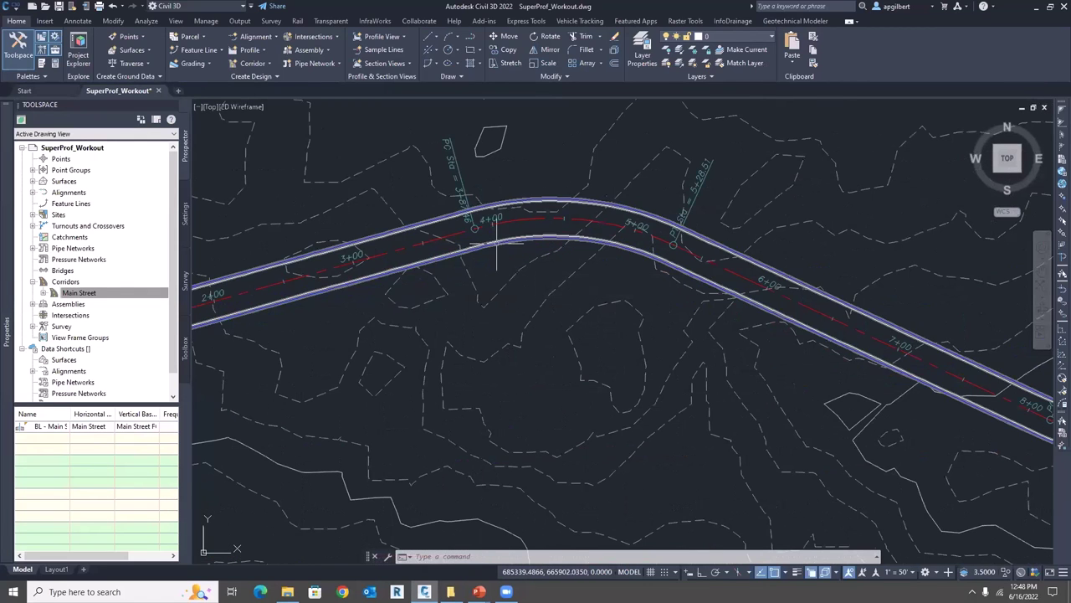
click(494, 238)
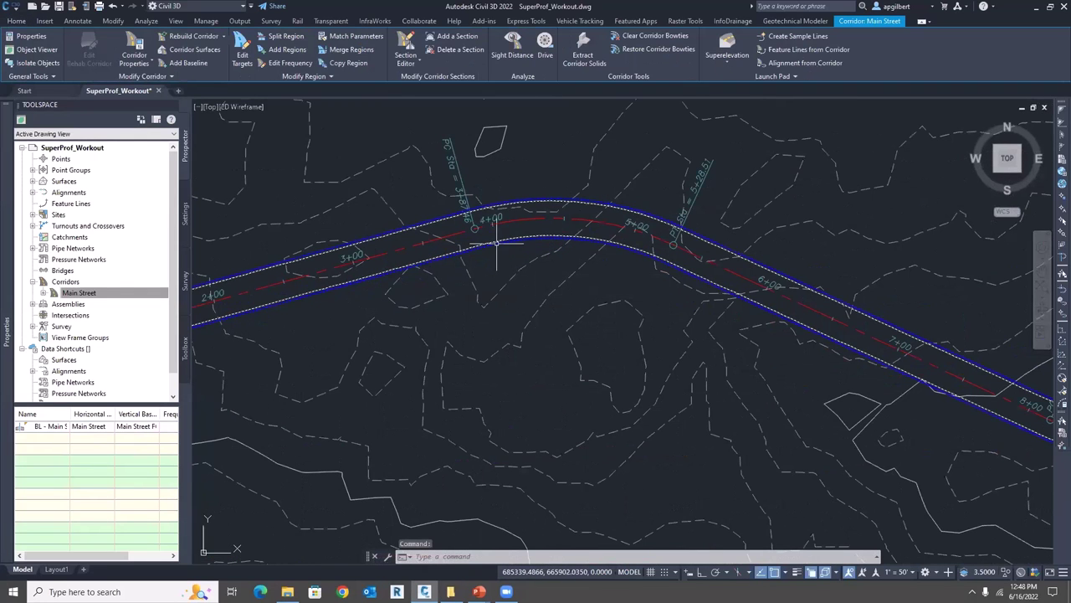
Open the Section Editor on Main Street at station 3+00.00'
click(406, 46)
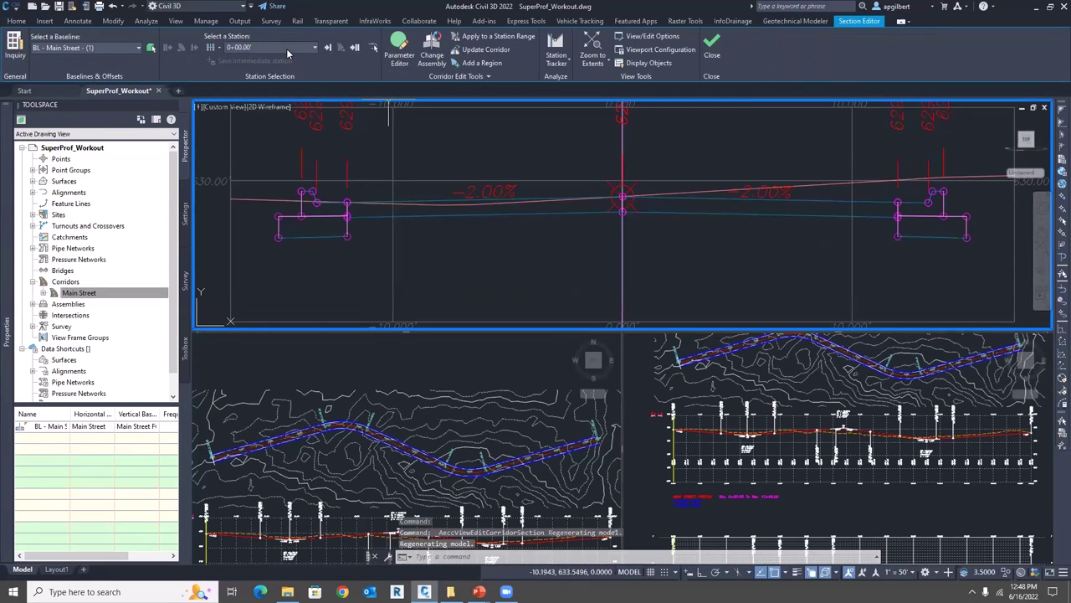
click(286, 47)
scroll(285, 148, down, 8)
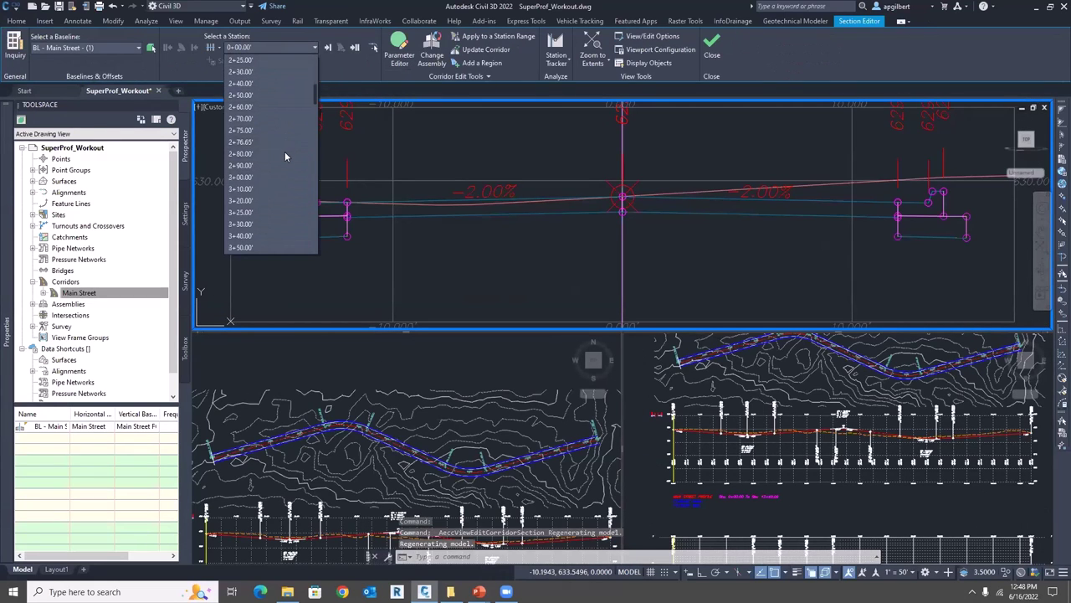
click(251, 177)
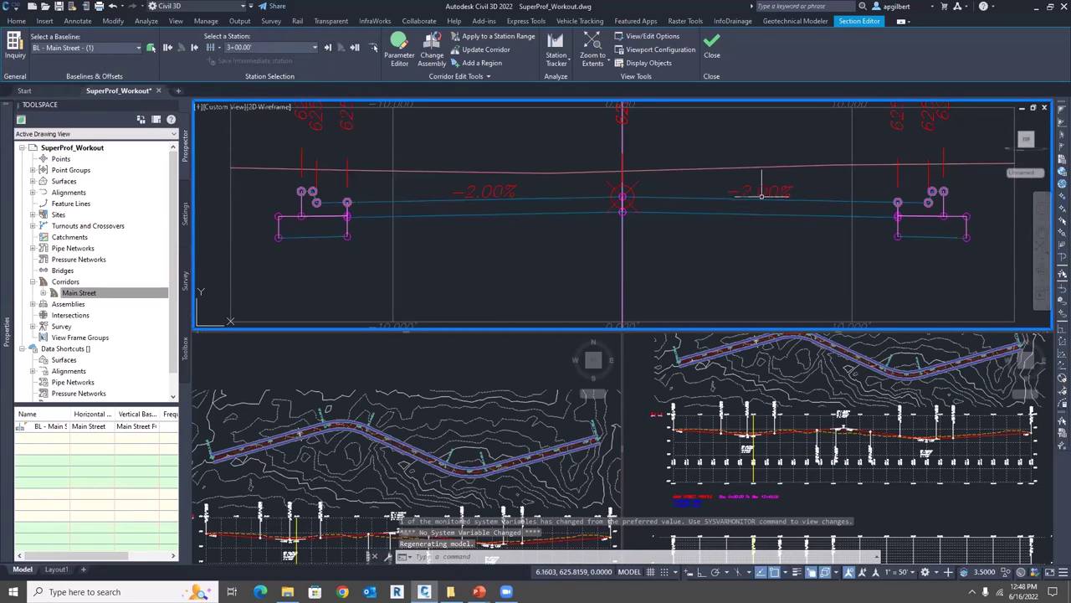
Step through the sections from 3+10.00' to 4+57.59', watching the right slope
click(328, 47)
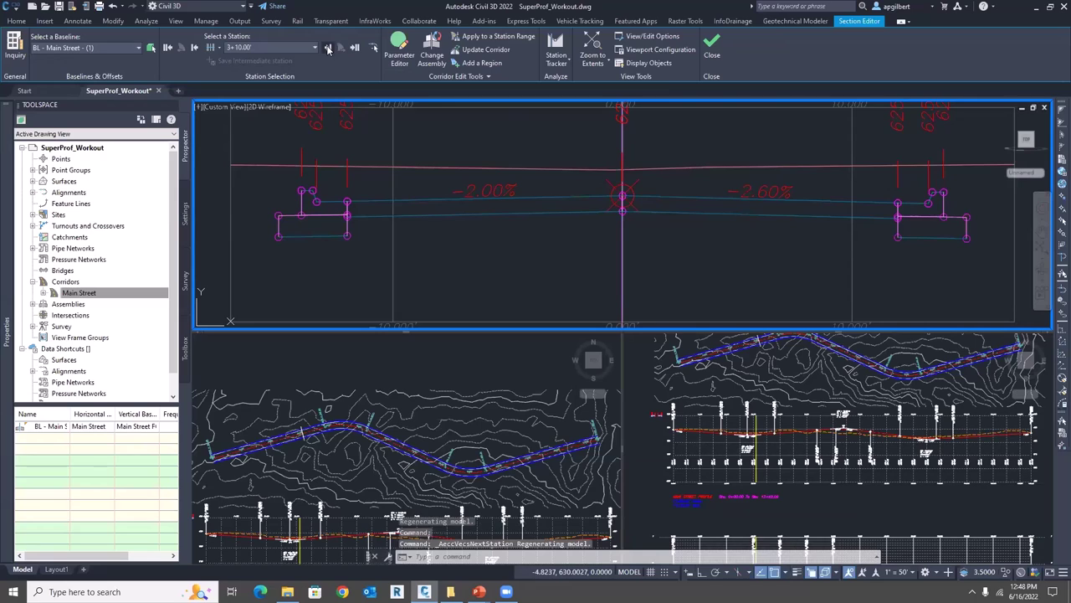
click(328, 48)
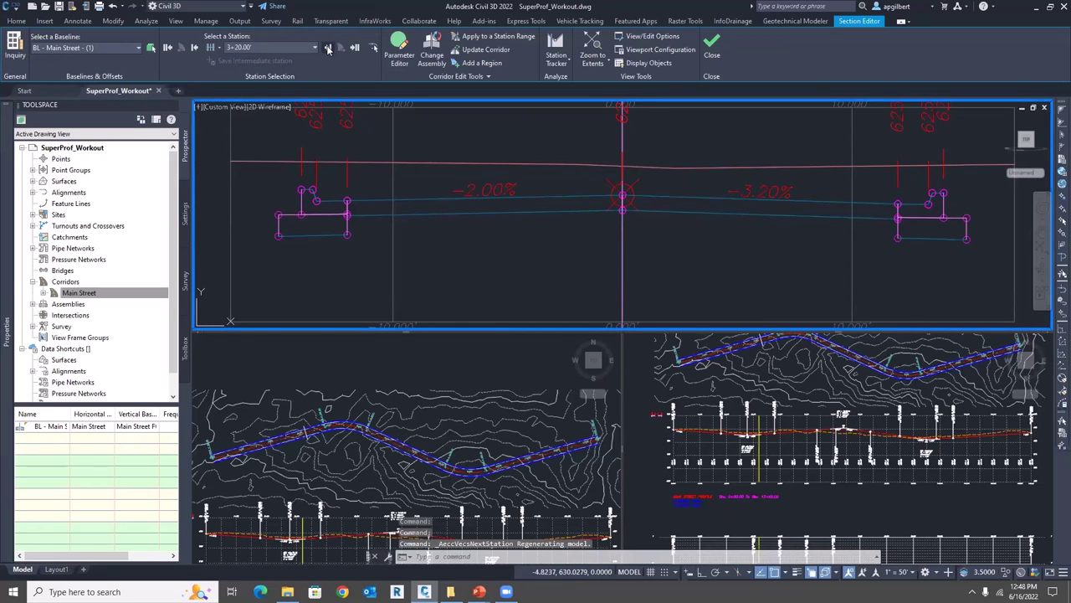
click(328, 48)
click(328, 48)
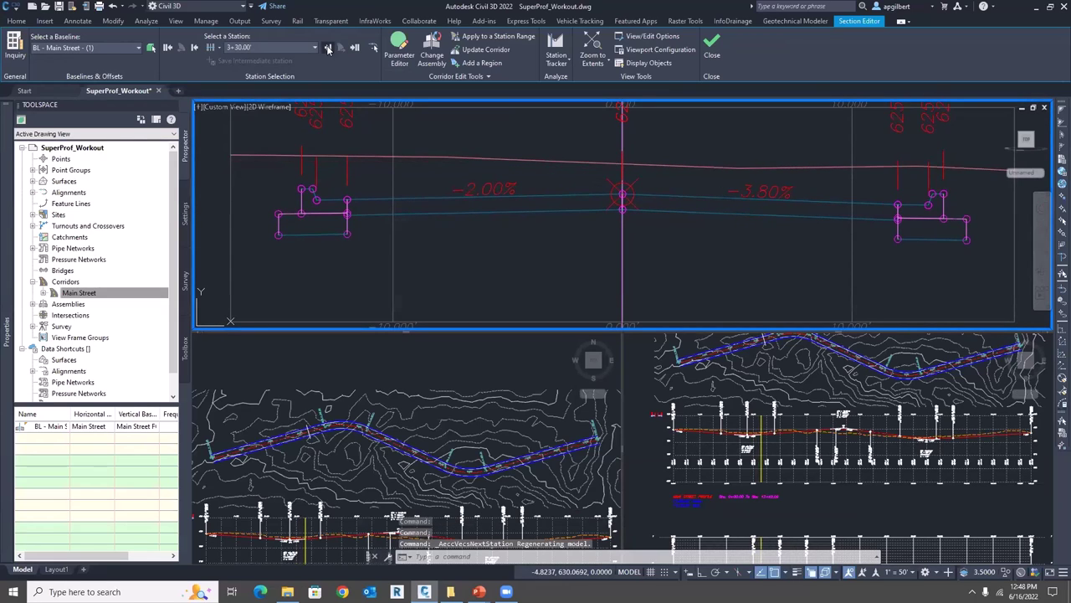
click(329, 48)
click(328, 48)
click(328, 48)
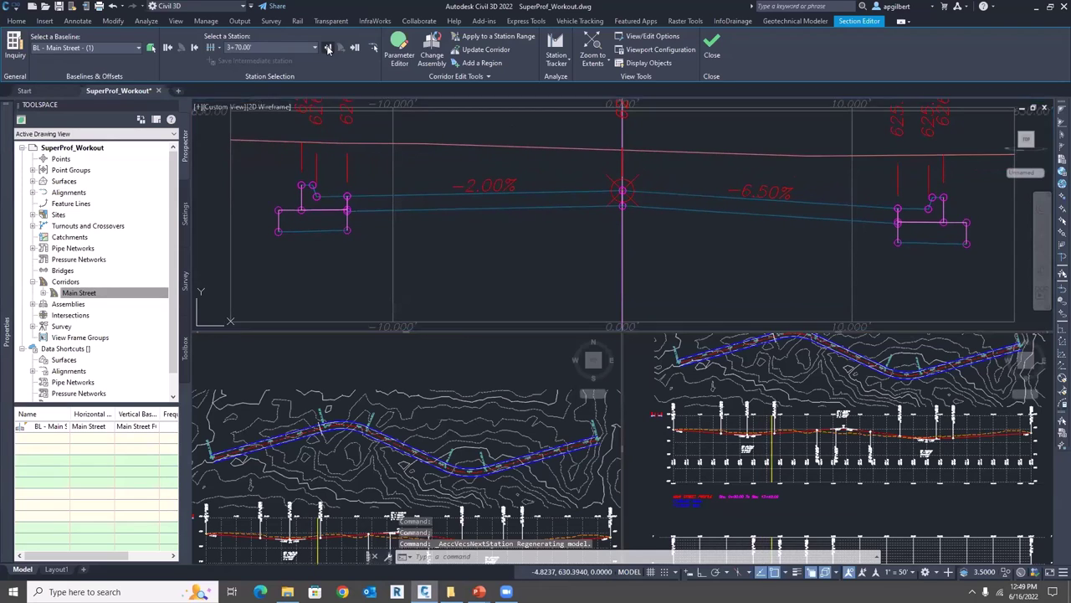
click(328, 47)
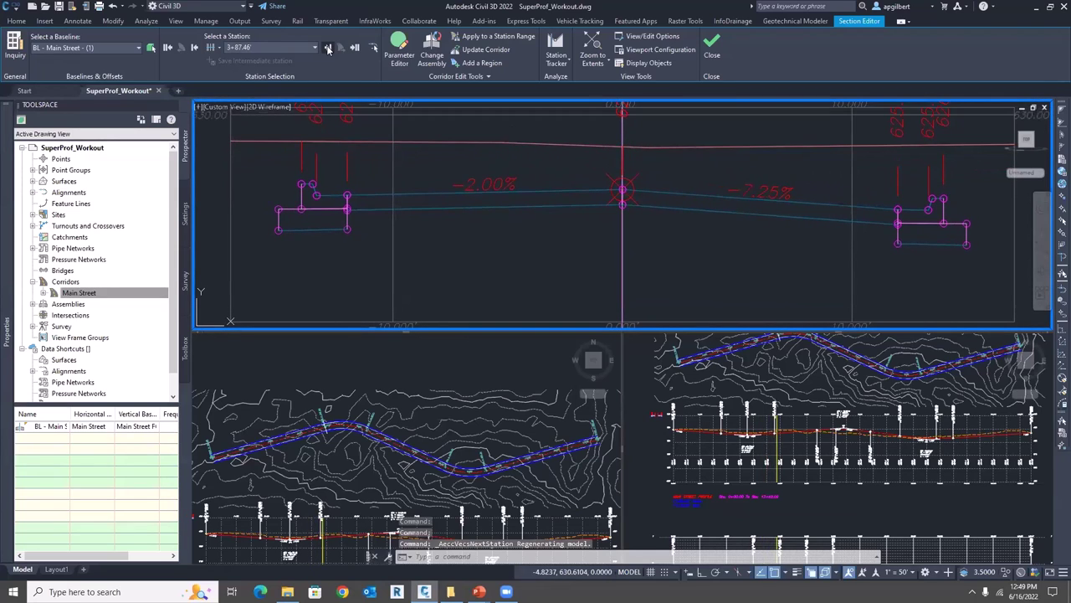
click(328, 48)
click(328, 47)
click(328, 48)
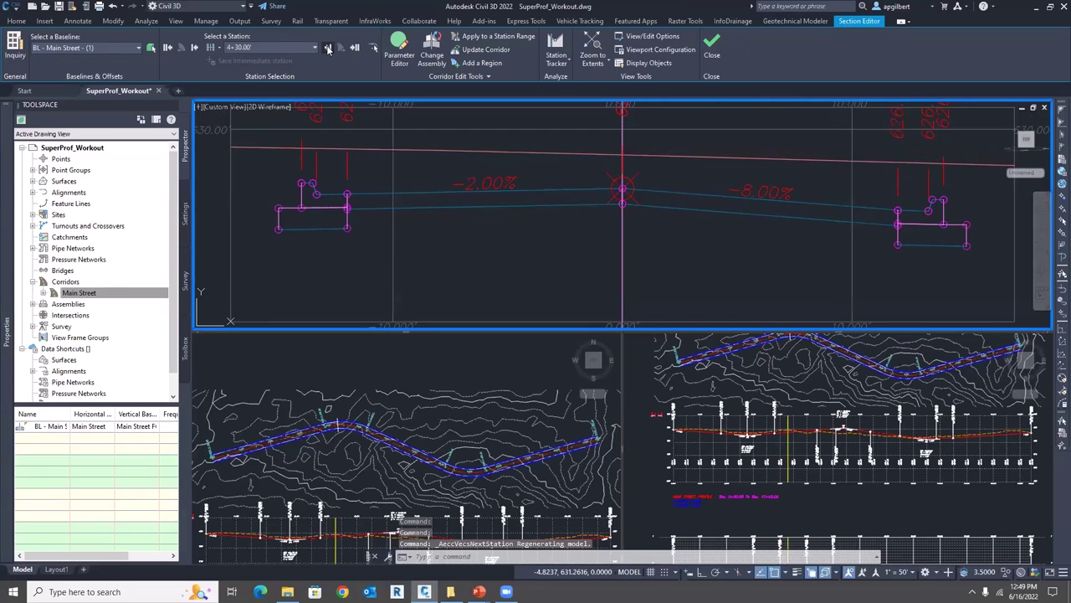
click(328, 48)
click(328, 48)
click(328, 47)
Continue stepping to 6+10.00', where both cross slopes return to -2.00%
click(328, 48)
click(329, 48)
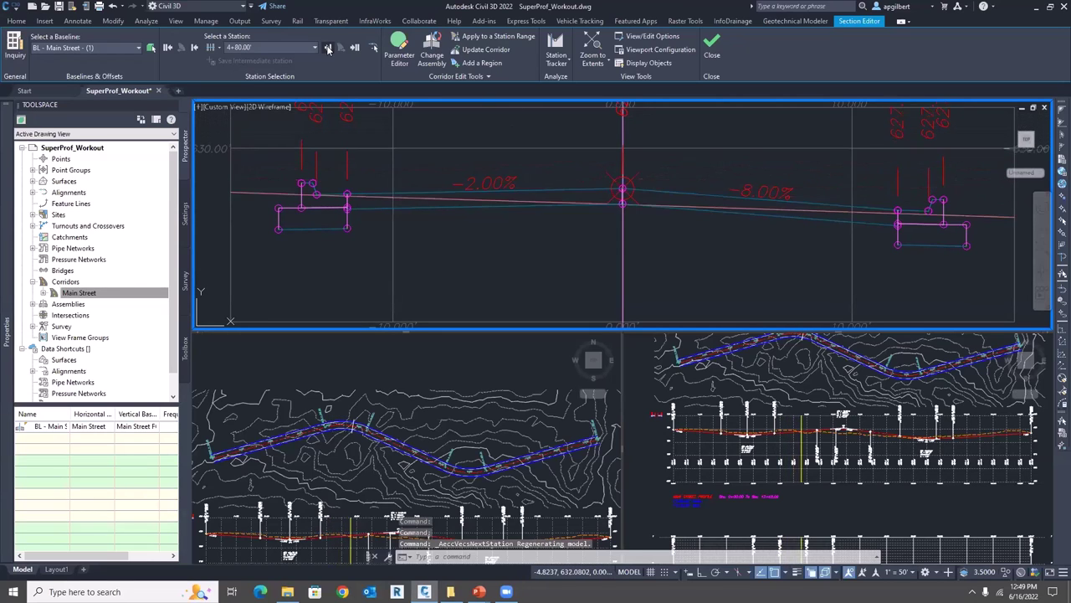
click(328, 48)
click(328, 48)
click(328, 48)
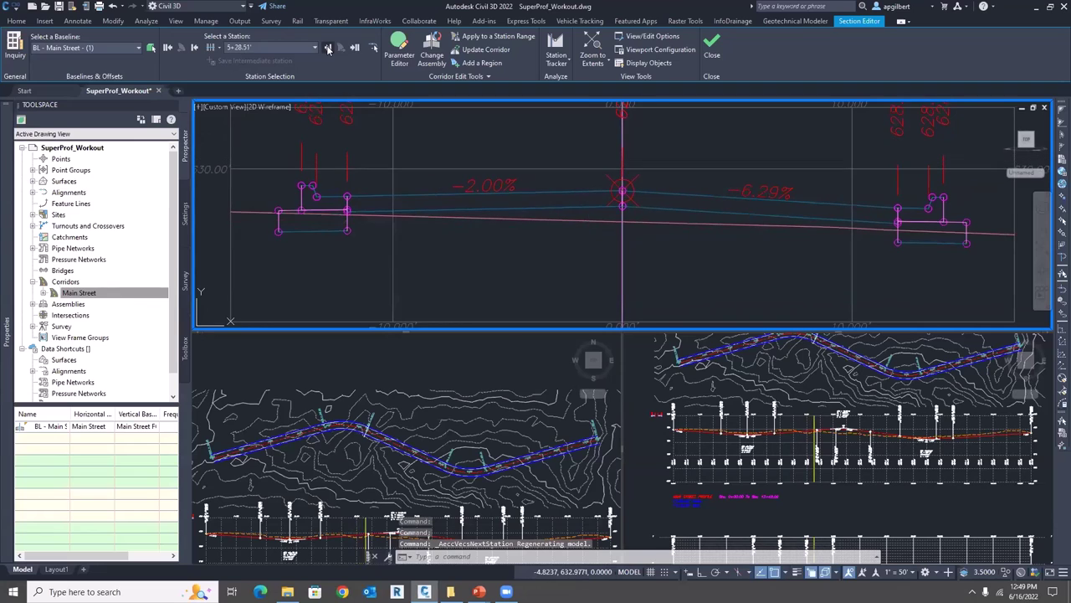
click(328, 47)
click(329, 48)
click(328, 48)
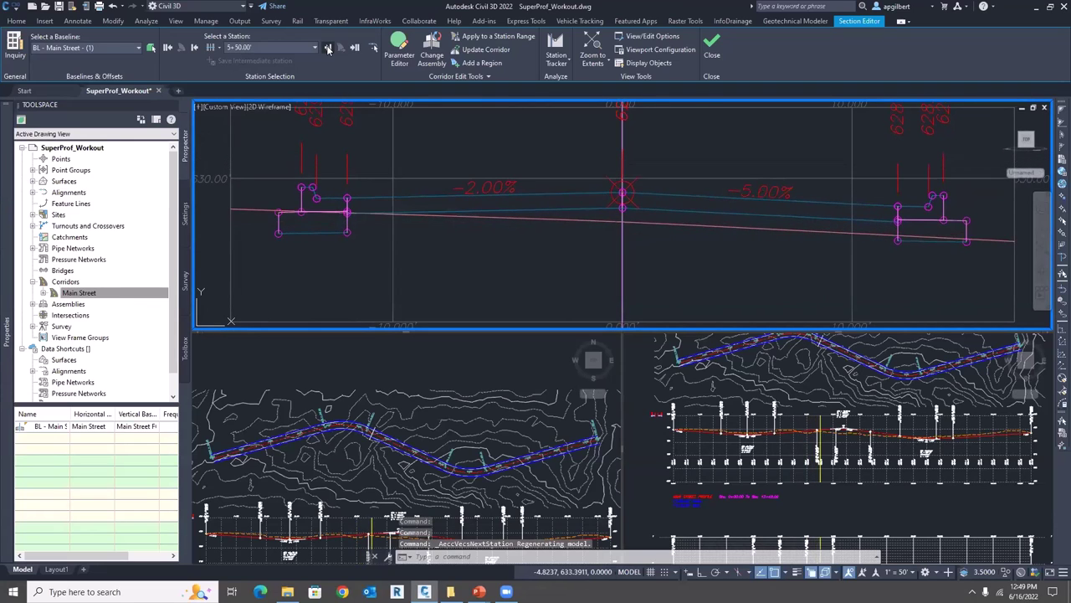
click(328, 48)
click(328, 48)
click(329, 47)
click(328, 48)
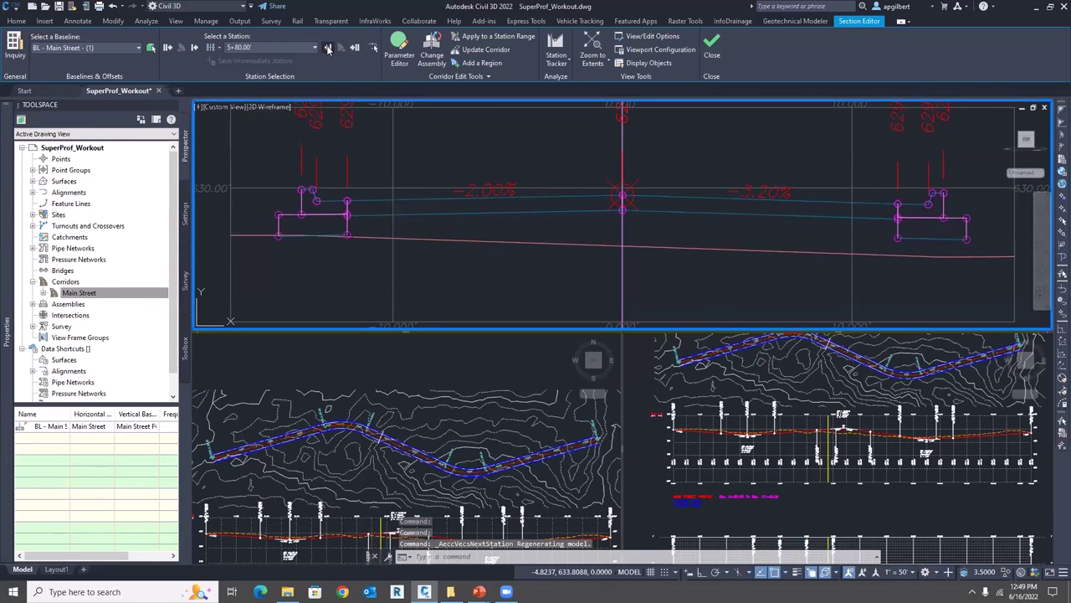
click(328, 47)
click(328, 48)
click(328, 48)
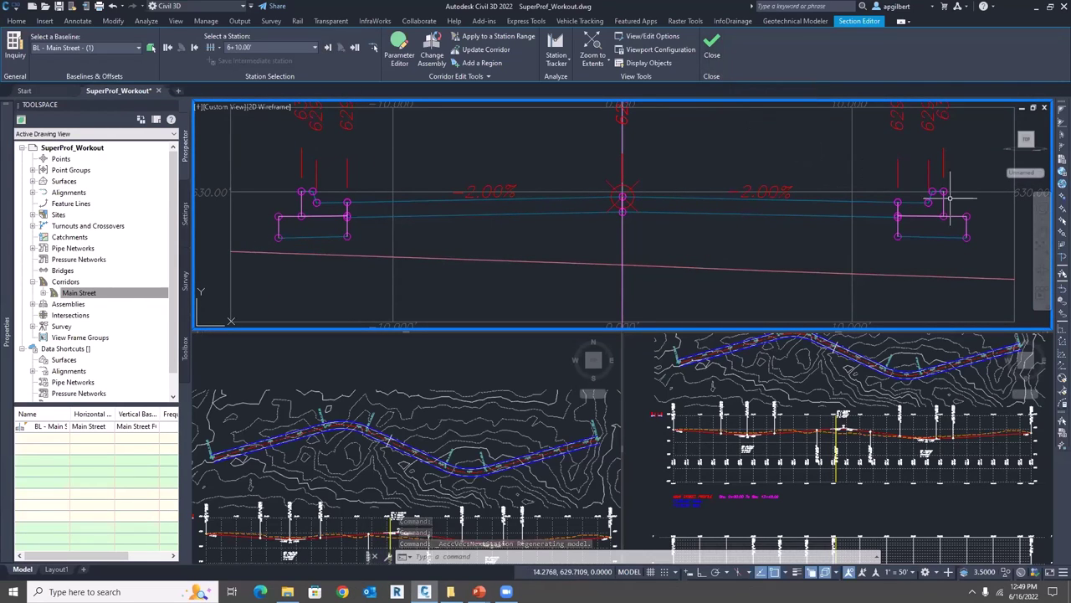
scroll(937, 190, up, 4)
scroll(667, 194, down, 2)
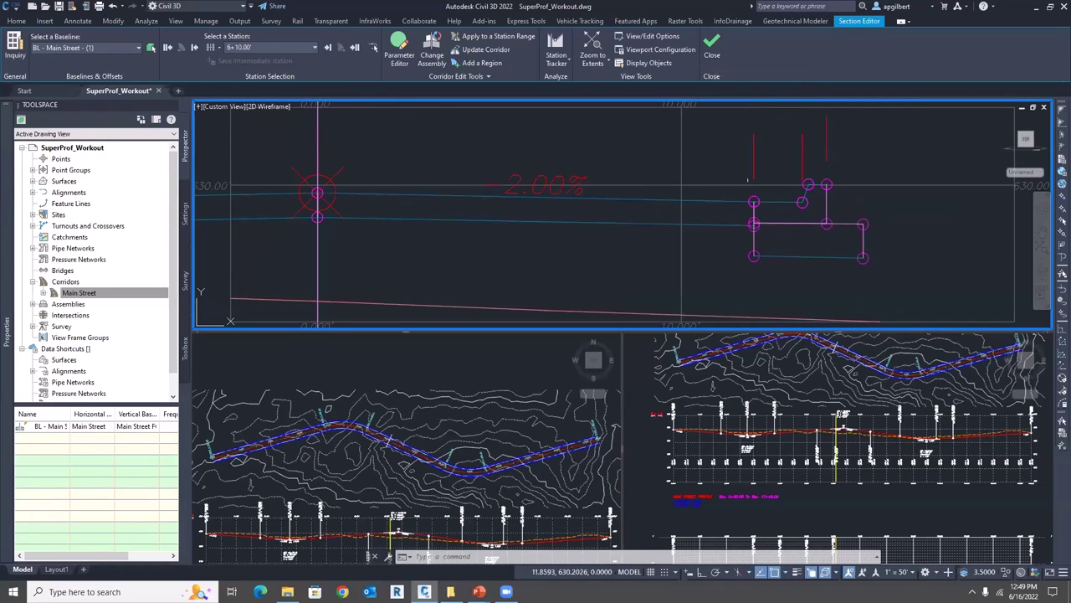
Close the Section Editor and open the Main Street assembly's properties
click(710, 57)
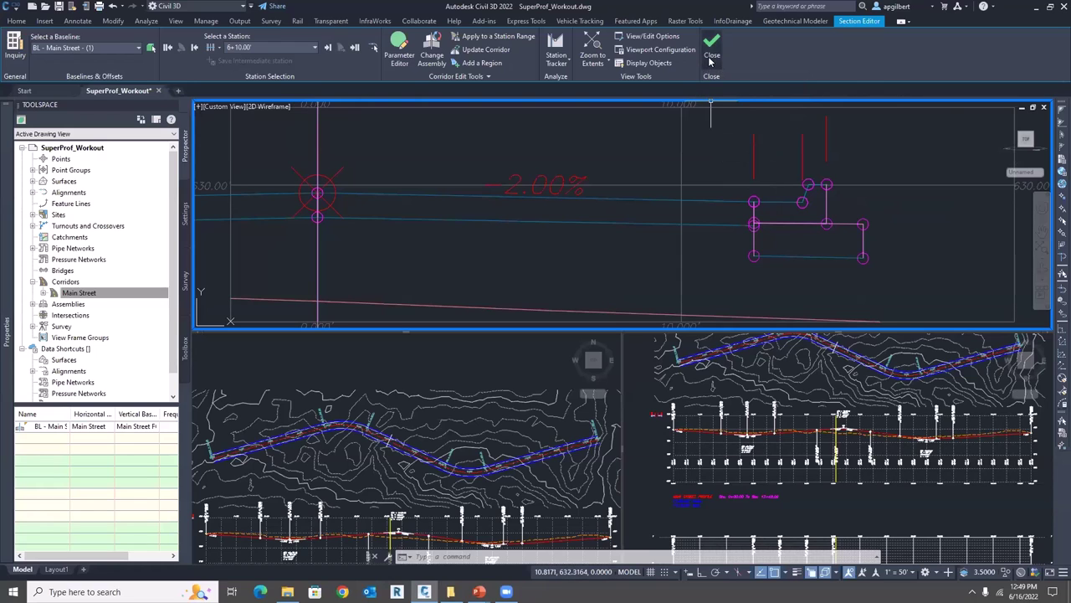
key(Escape)
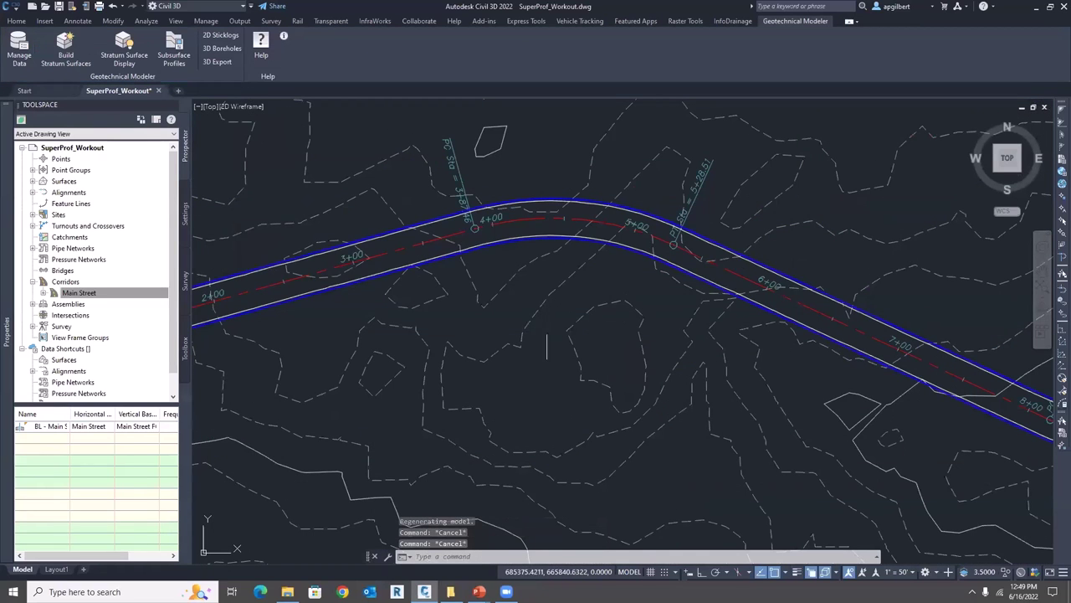
scroll(541, 310, down, 10)
scroll(405, 376, up, 15)
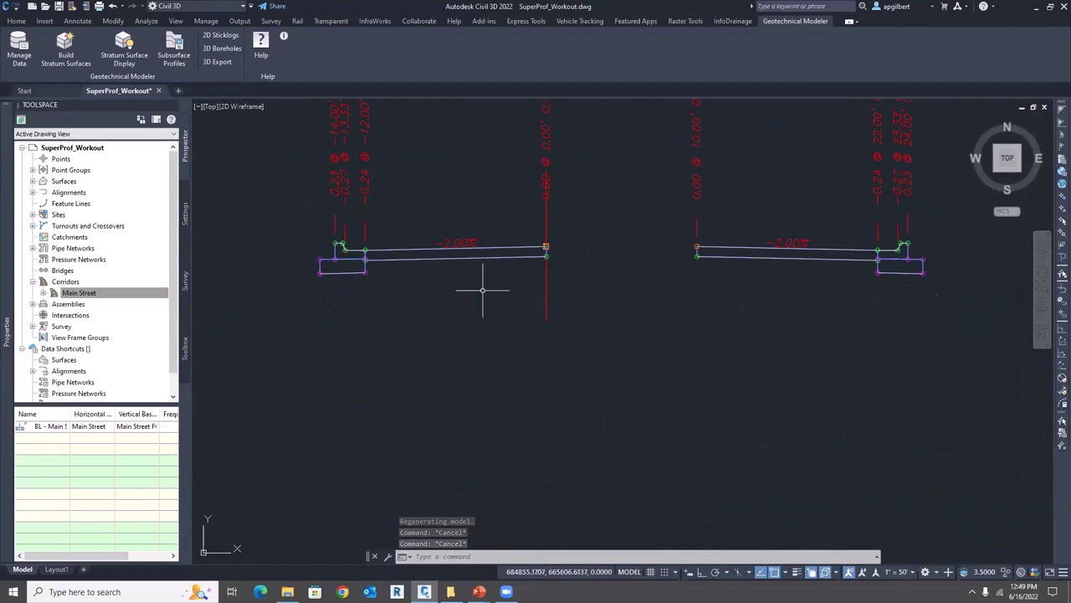
click(546, 299)
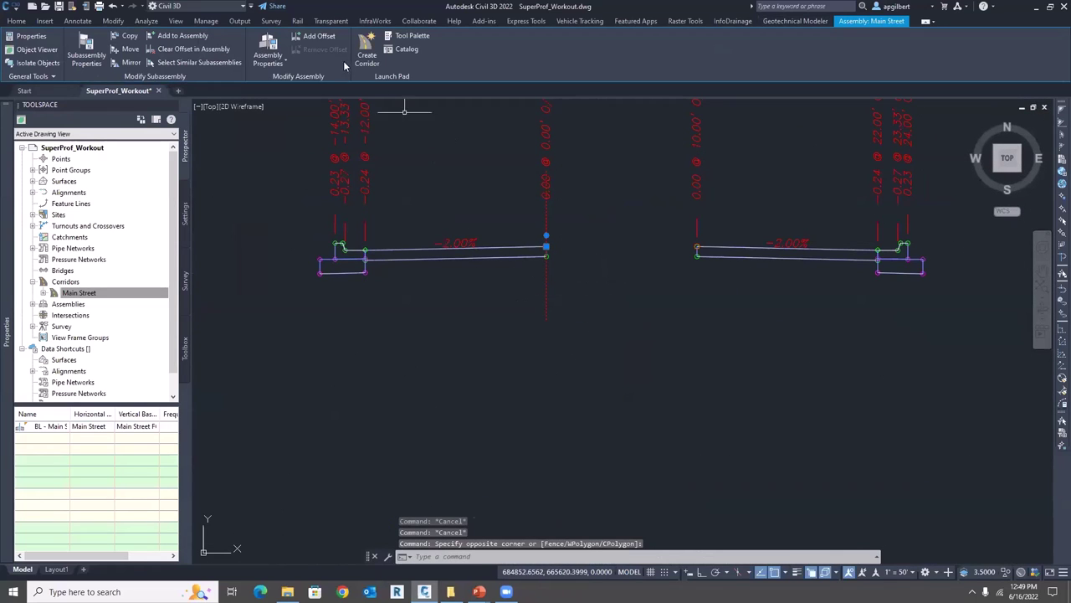
click(269, 50)
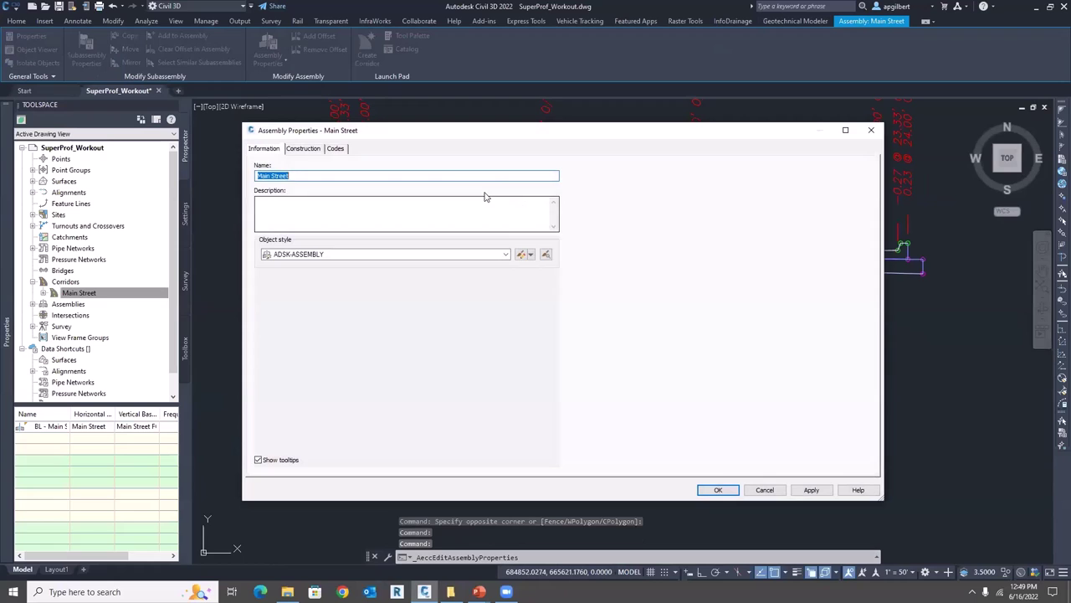
Set the right UrbanCurbGutterGeneral's Gutter Slope Method default to Fixed Slope
click(308, 150)
click(332, 243)
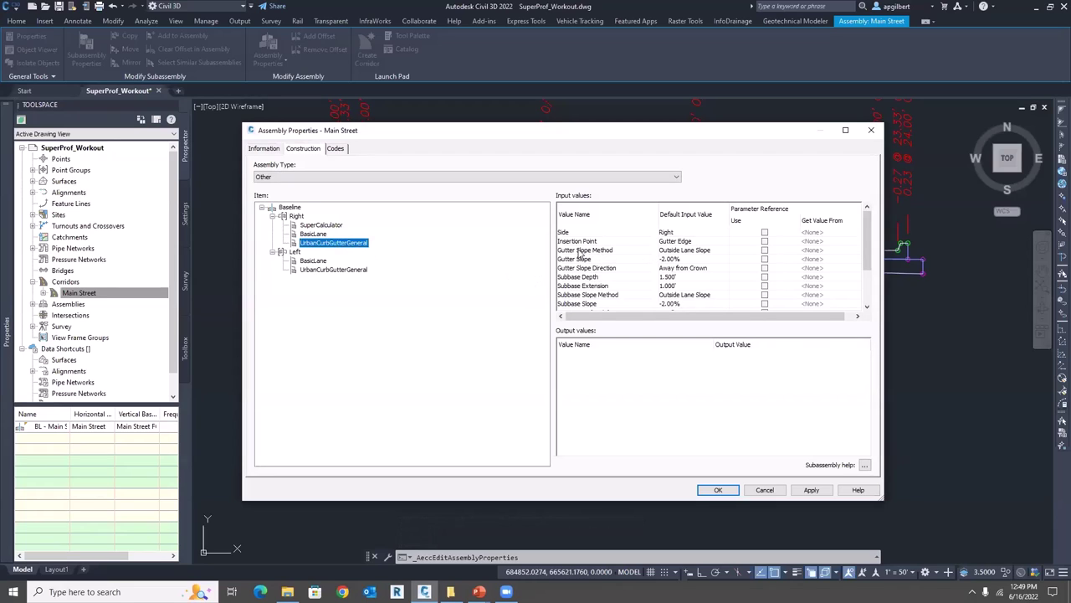
click(679, 250)
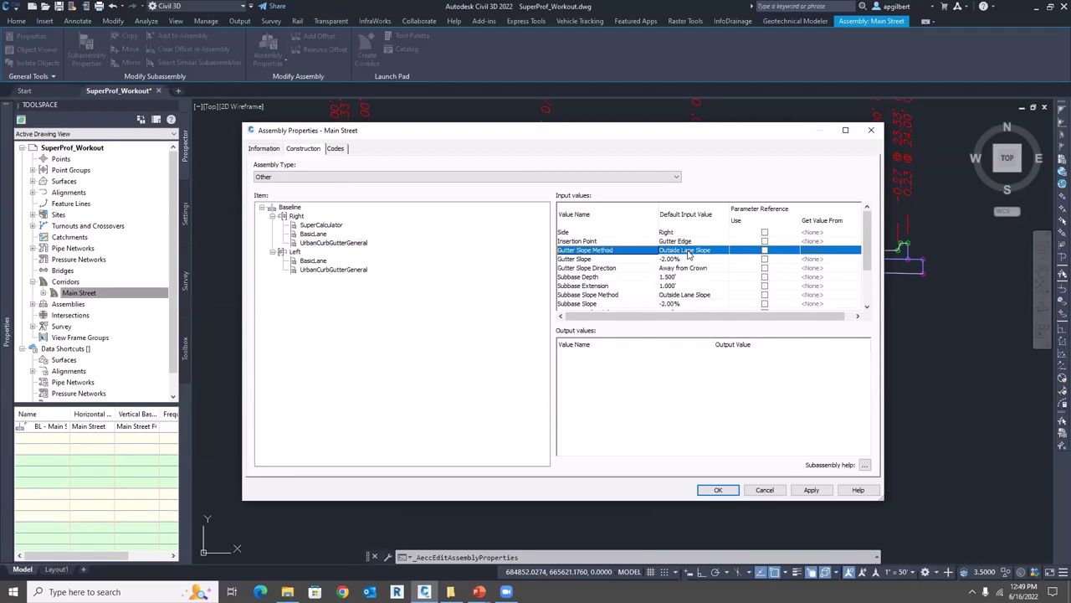
double_click(688, 251)
click(568, 311)
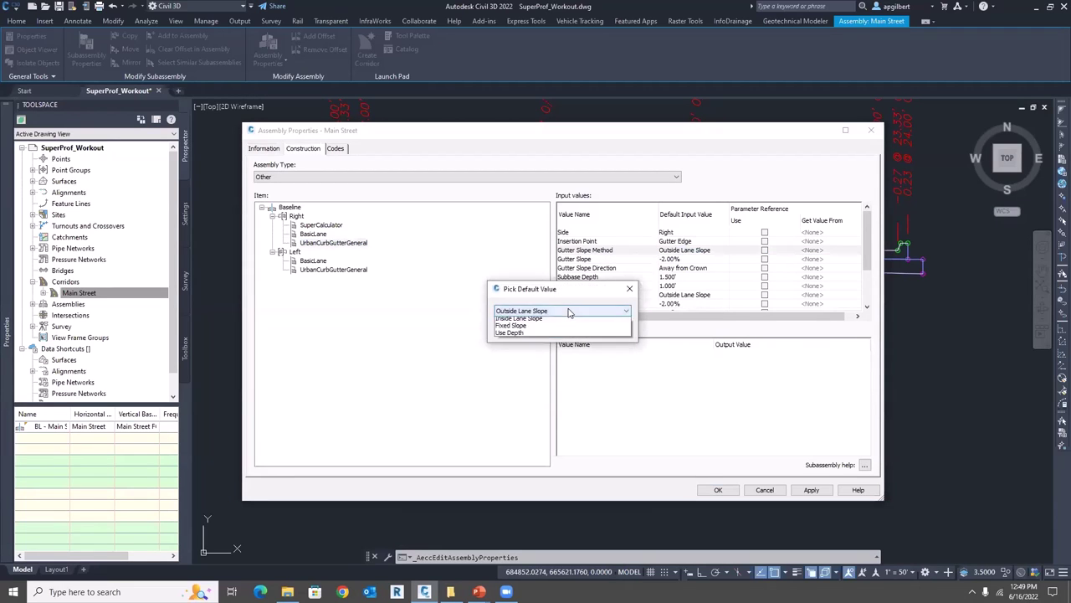
click(519, 336)
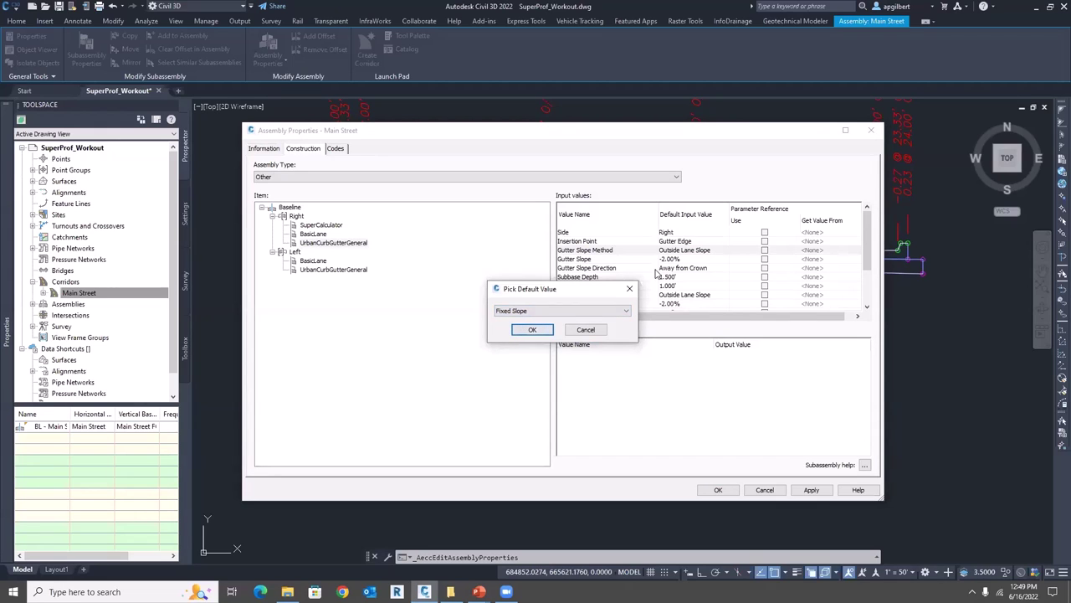
click(531, 329)
Make Gutter Slope reference SuperCalculator.OutputSuper and apply the assembly changes
click(637, 262)
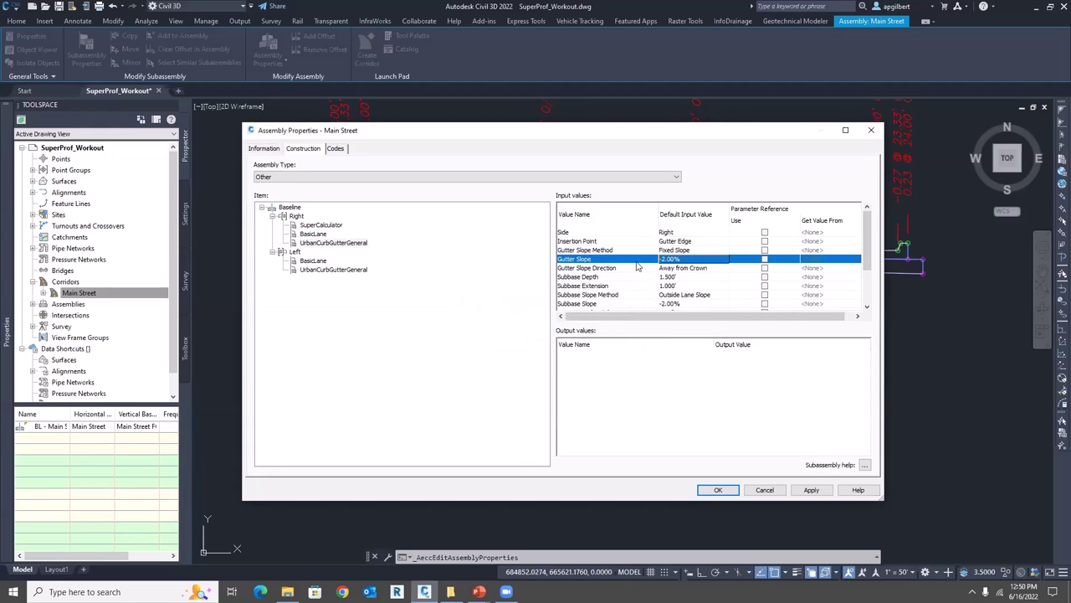
click(764, 260)
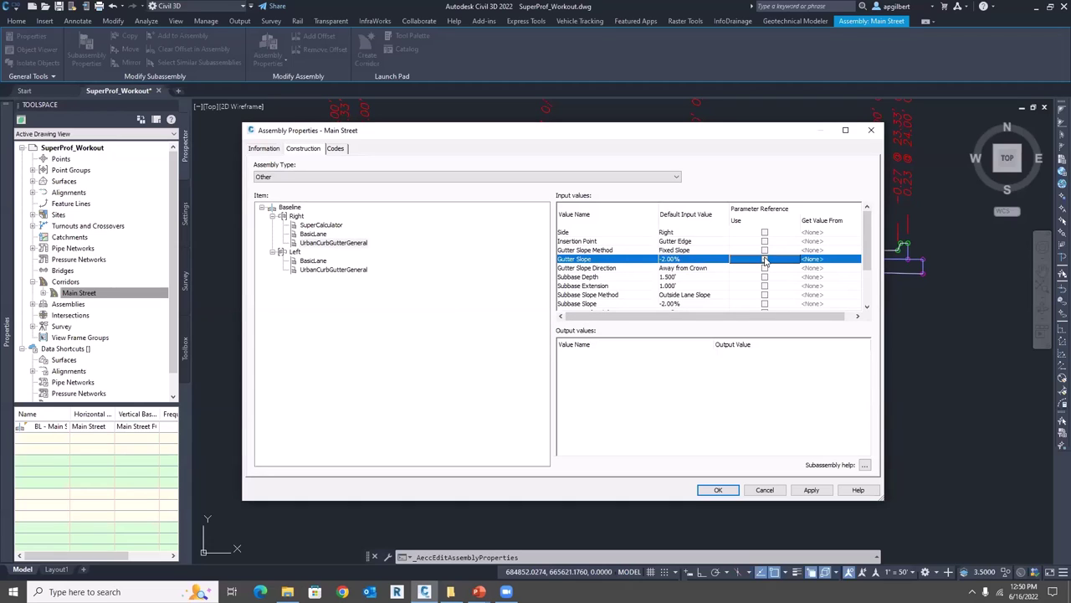
click(812, 259)
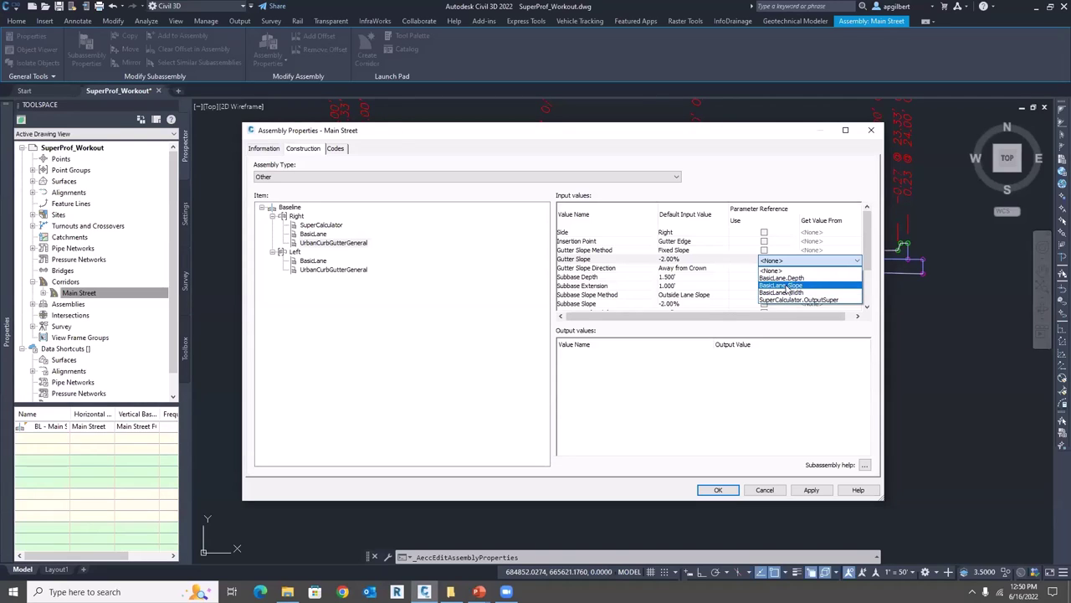
click(787, 285)
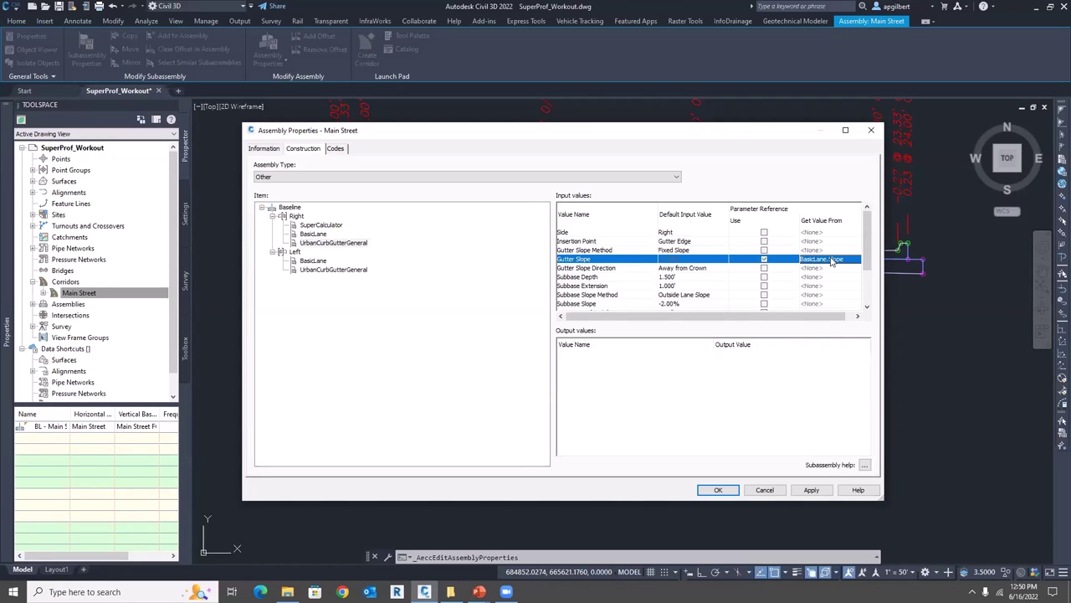
click(832, 260)
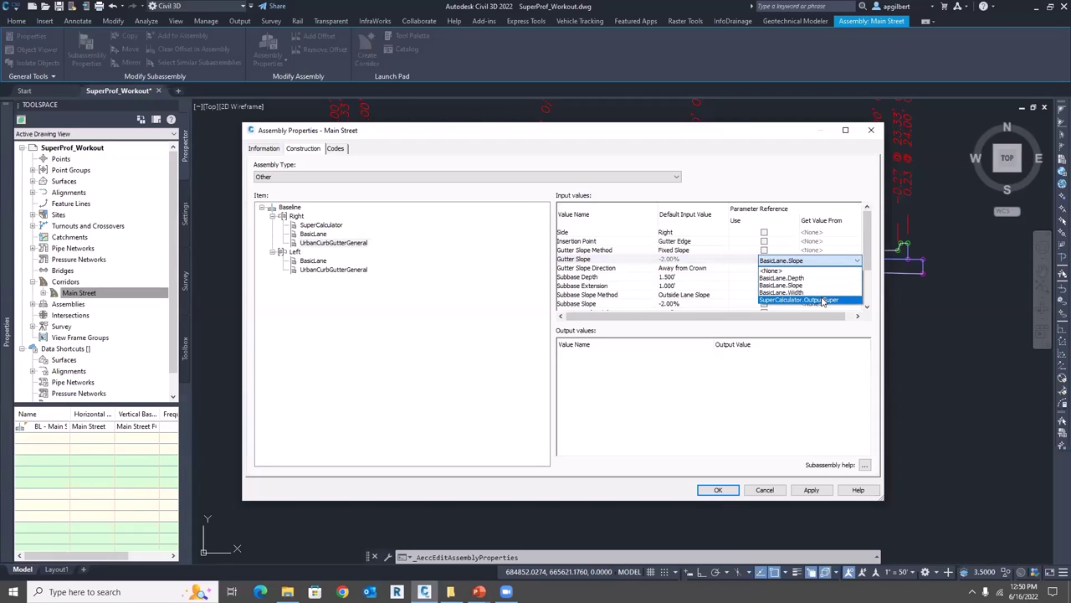
click(822, 301)
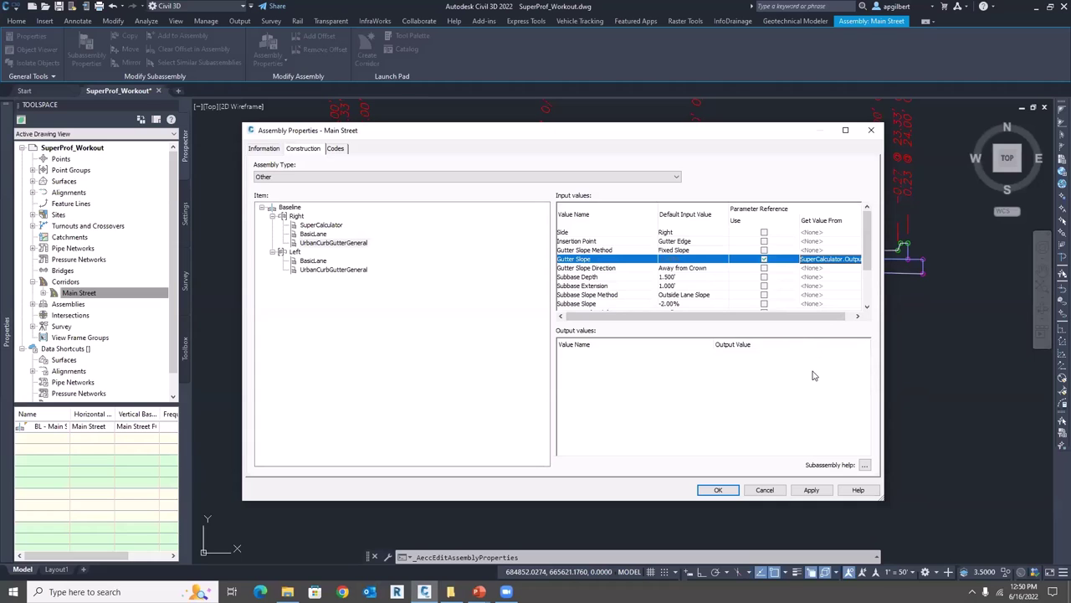
click(719, 491)
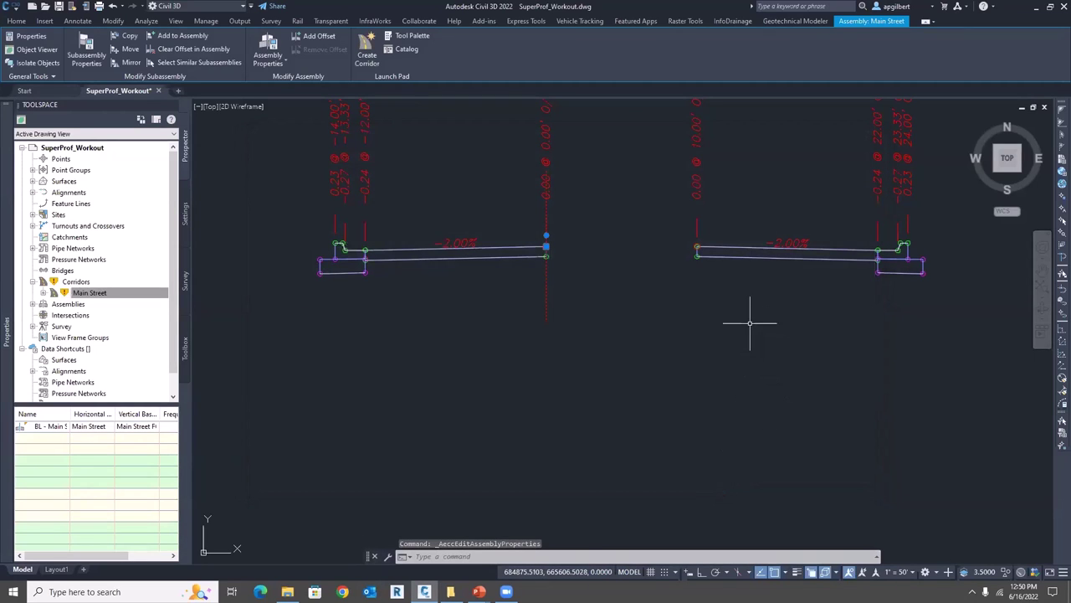
Rebuild the Main Street corridor and select it in plan
right_click(94, 293)
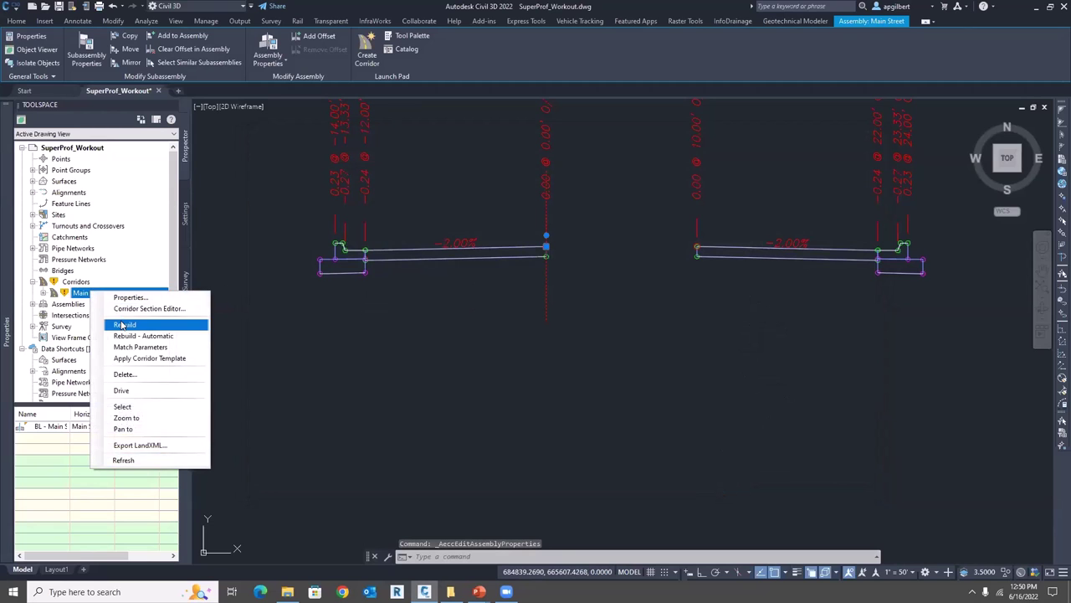
click(144, 325)
key(Escape)
key(Escape)
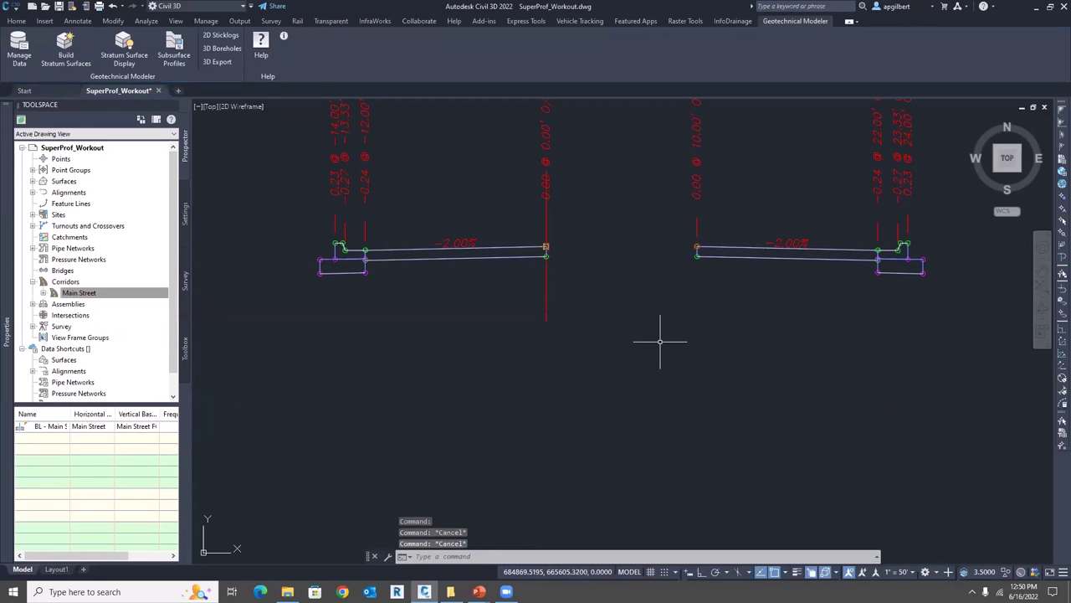
scroll(659, 341, down, 3)
scroll(659, 341, down, 3)
middle_drag(641, 330, 435, 364)
scroll(436, 363, down, 2)
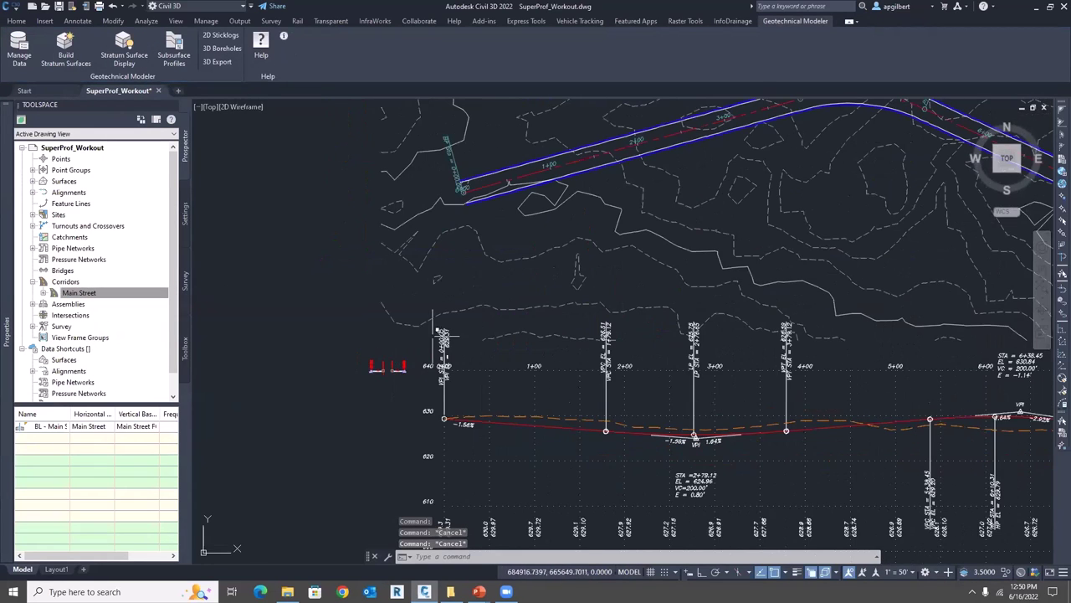
click(626, 155)
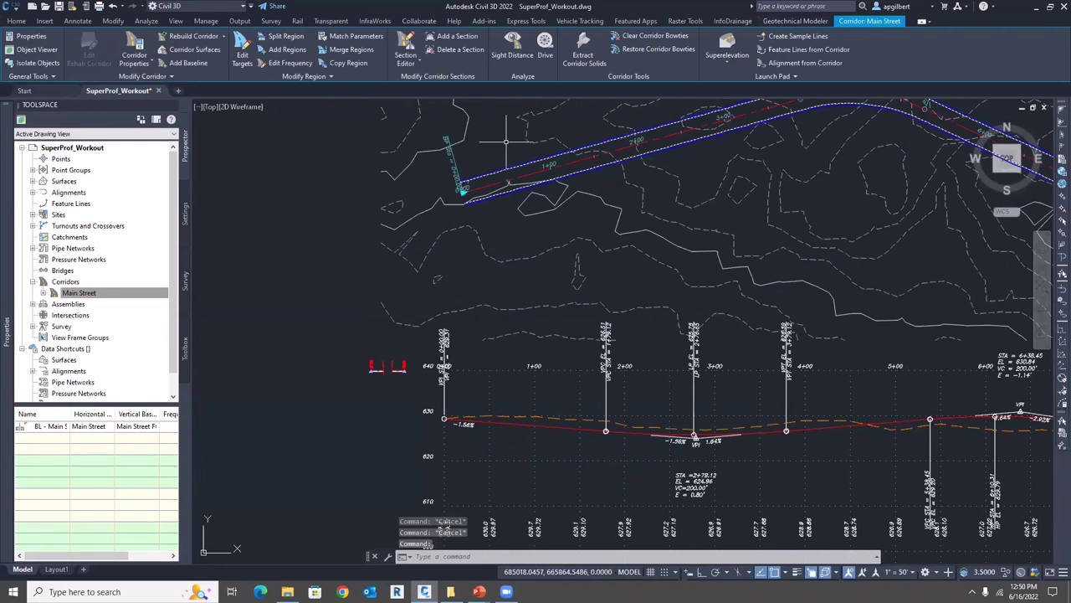
Review sections from 3+00.00' to 4+00.00', where the right lane reaches -8.00%
click(405, 49)
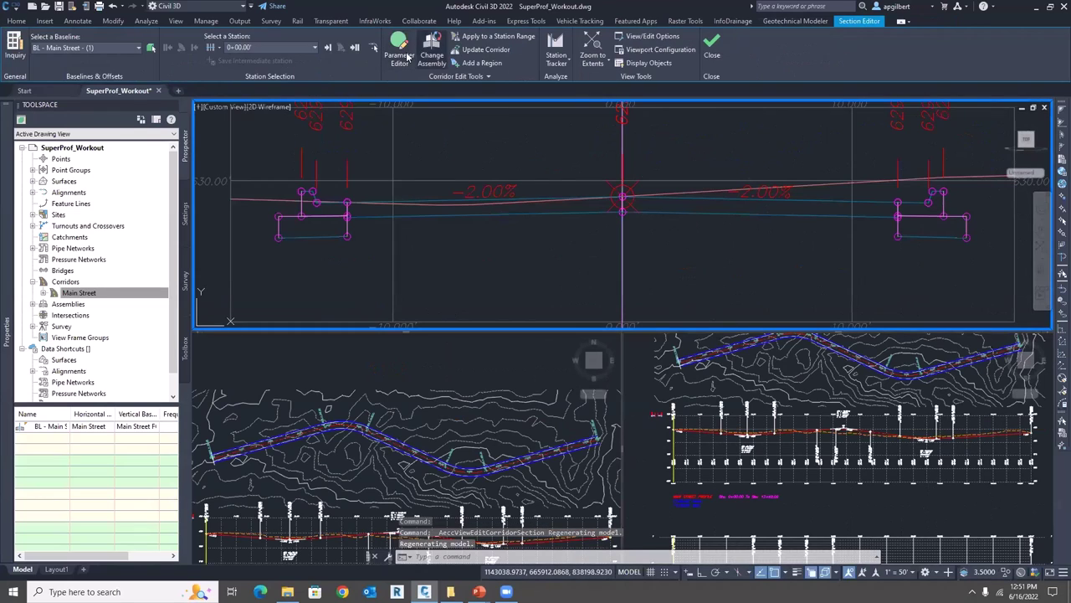
click(315, 48)
scroll(288, 141, down, 3)
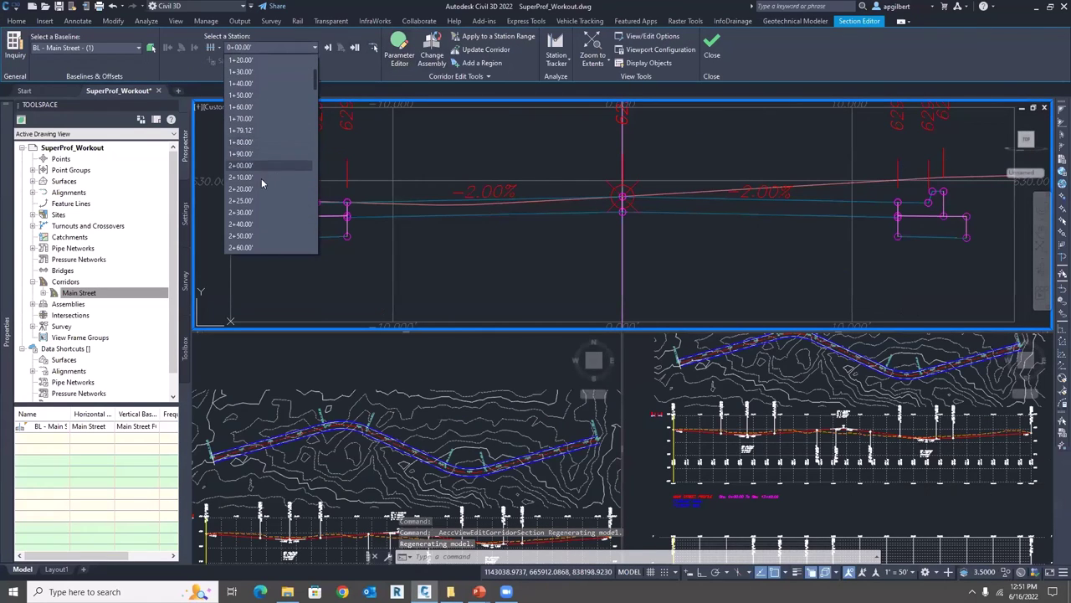
scroll(262, 178, down, 2)
scroll(265, 67, down, 2)
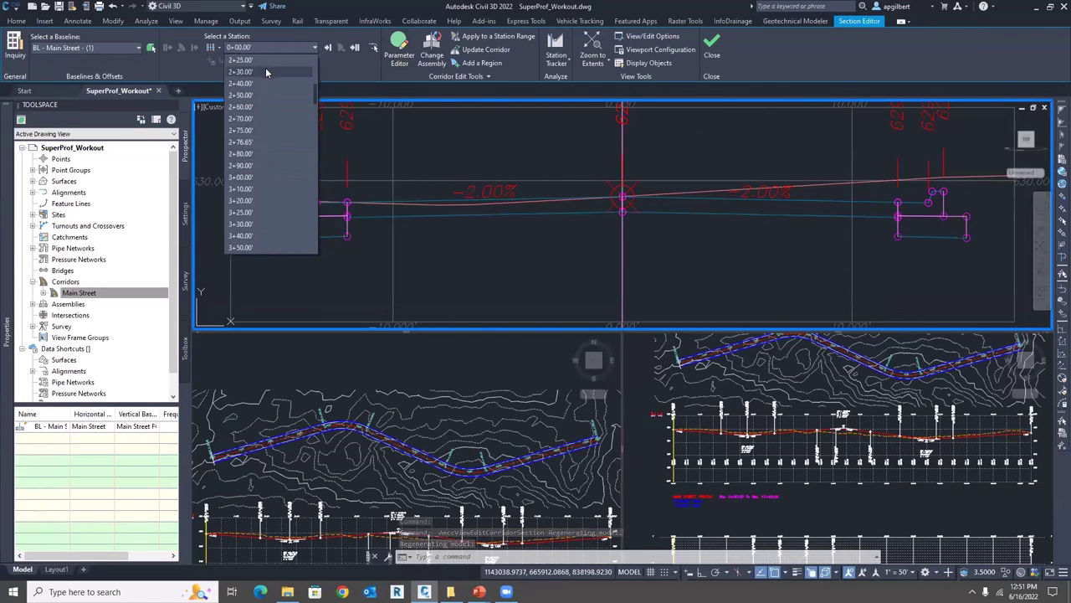
click(252, 178)
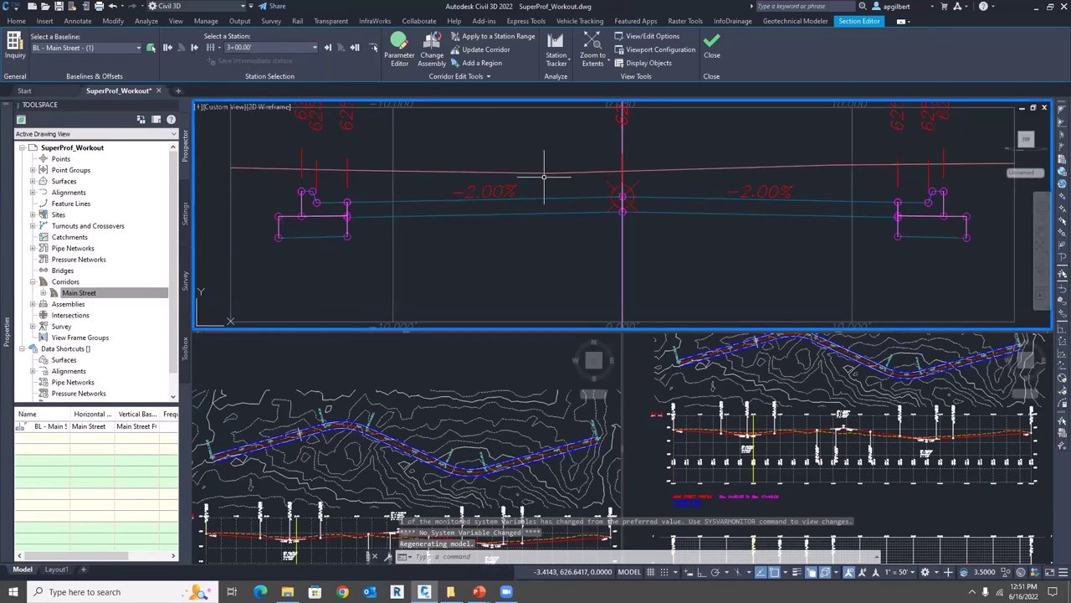
click(327, 50)
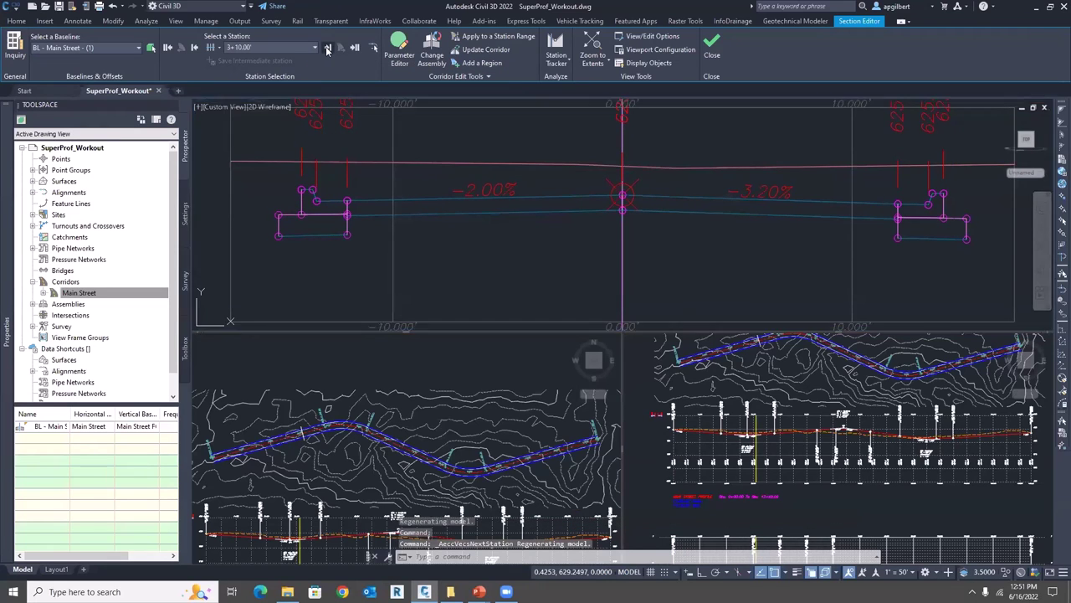
click(327, 50)
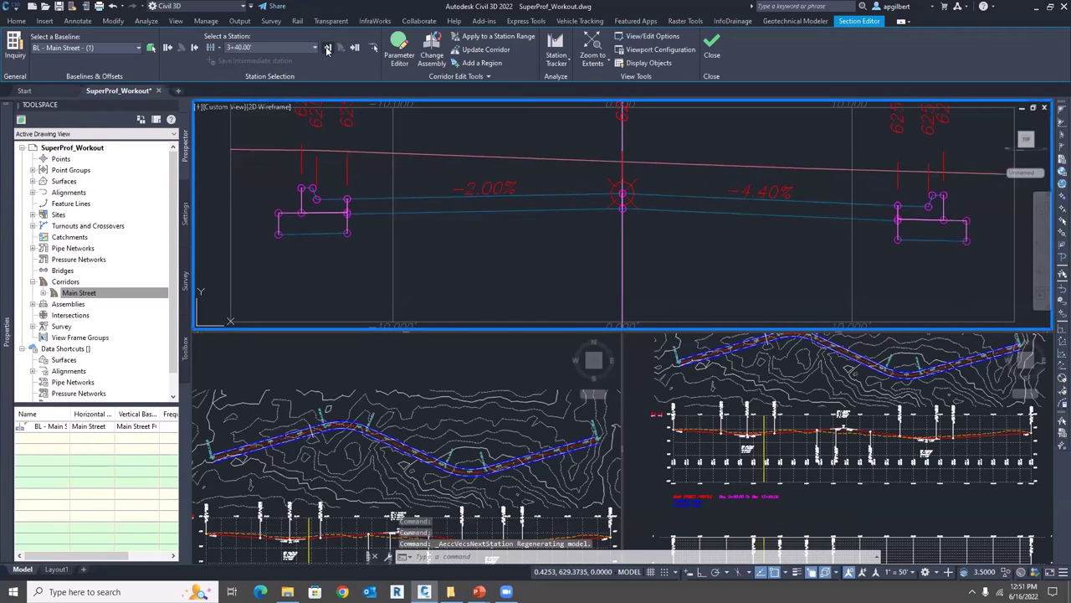
click(328, 50)
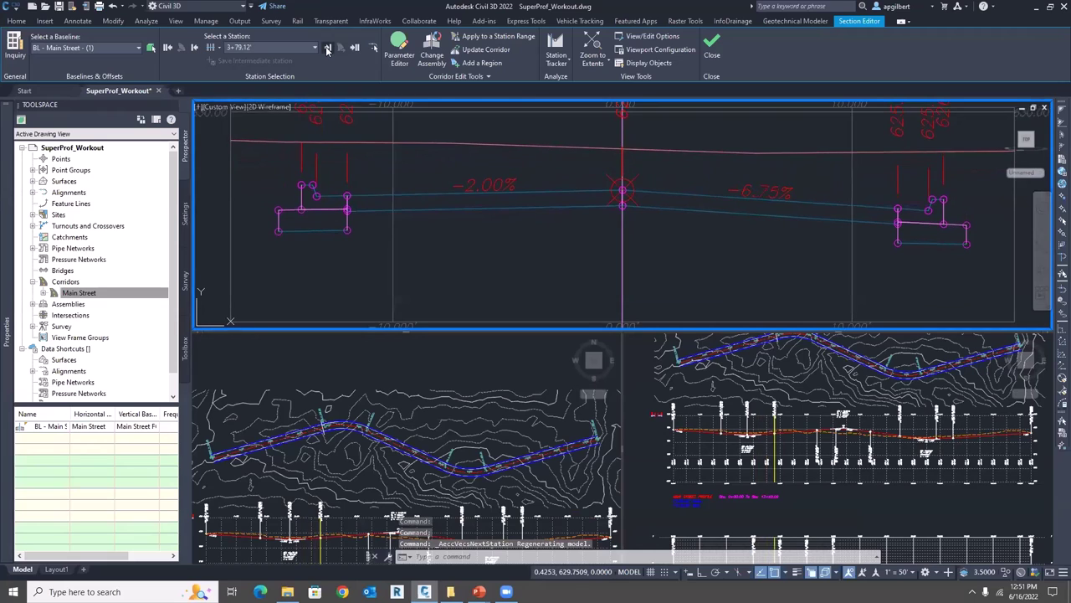
click(327, 49)
click(327, 49)
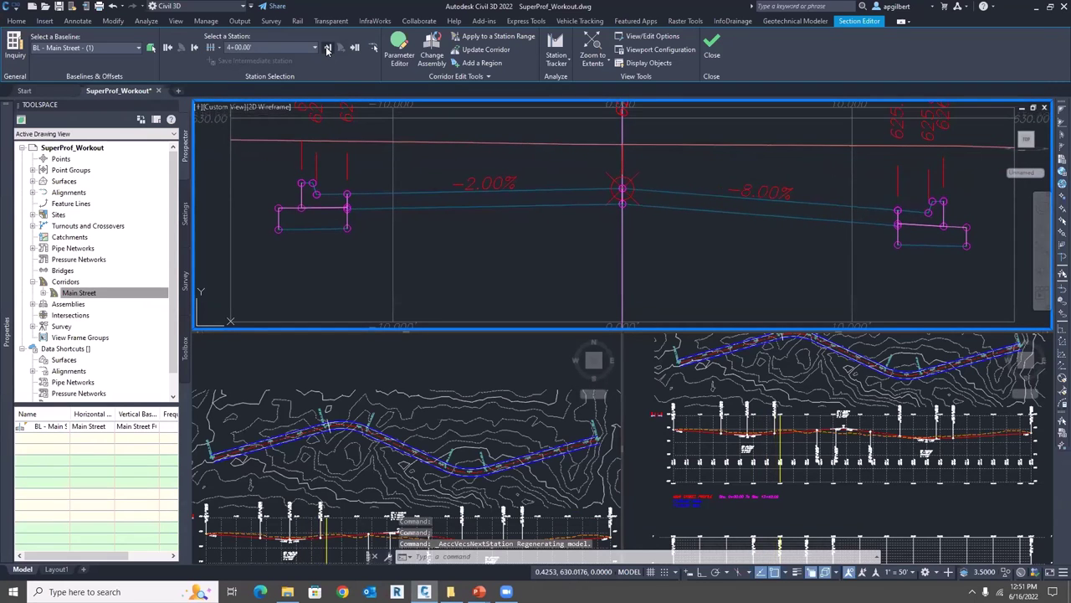
Close the Section Editor and return the slide show to the Agenda slide
scroll(932, 200, up, 3)
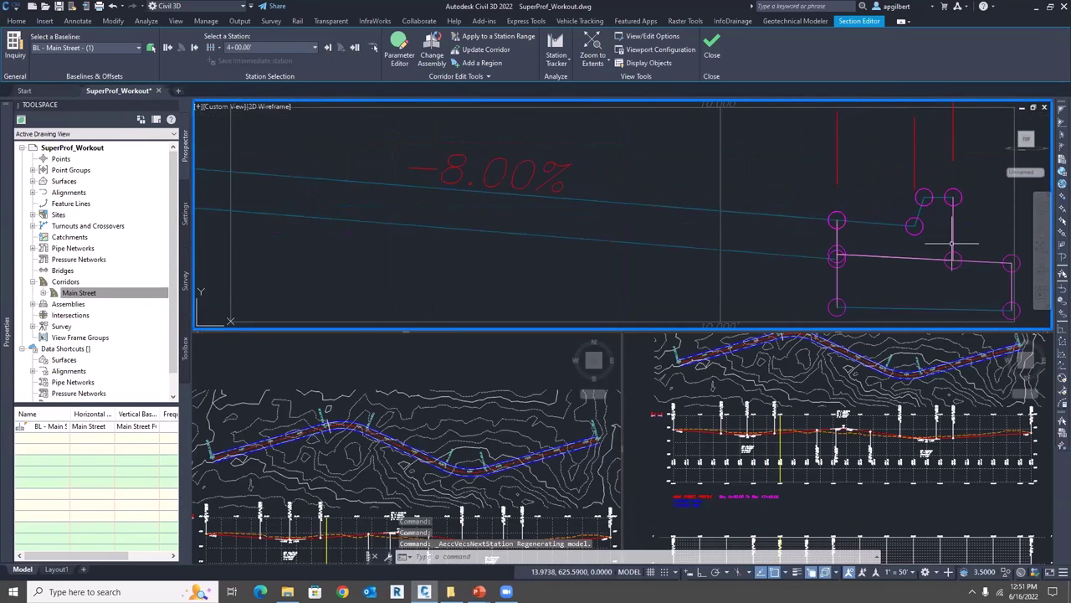
scroll(903, 235, up, 2)
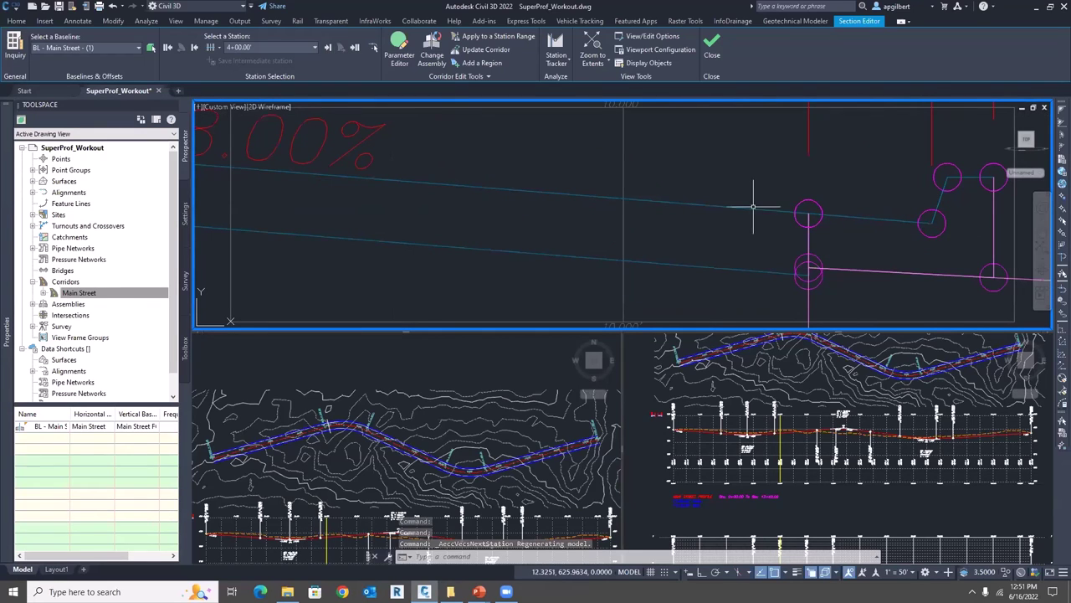
scroll(339, 179, down, 2)
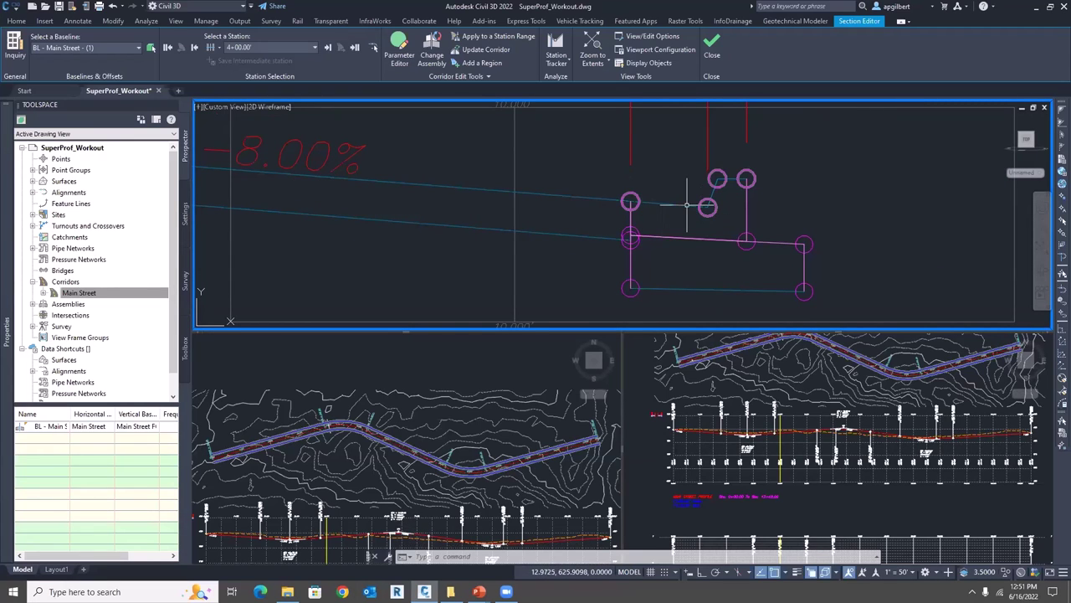
scroll(502, 175, down, 4)
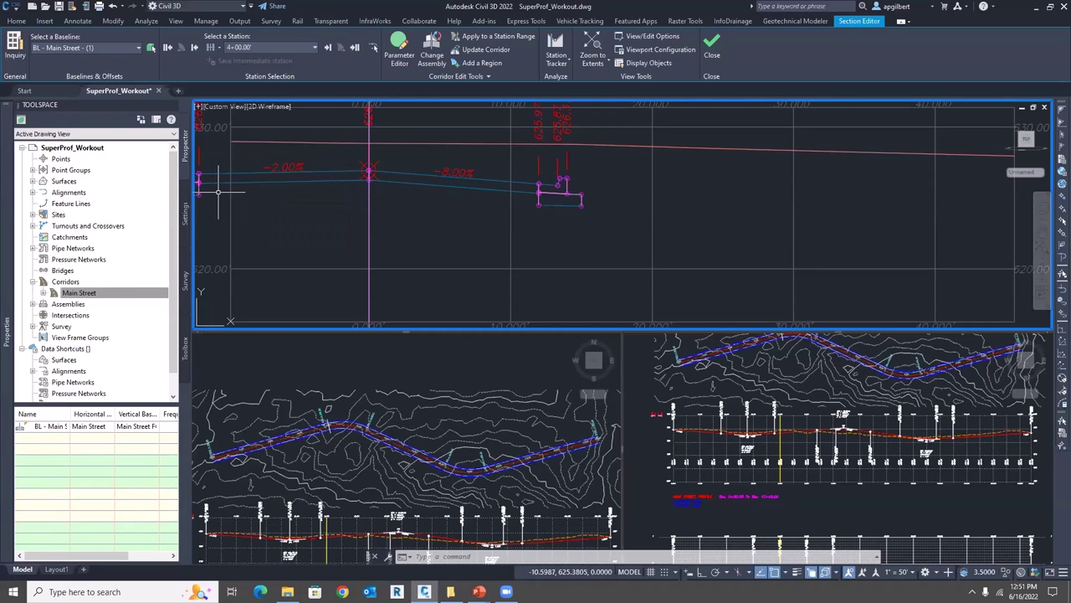
mouse_move(227, 195)
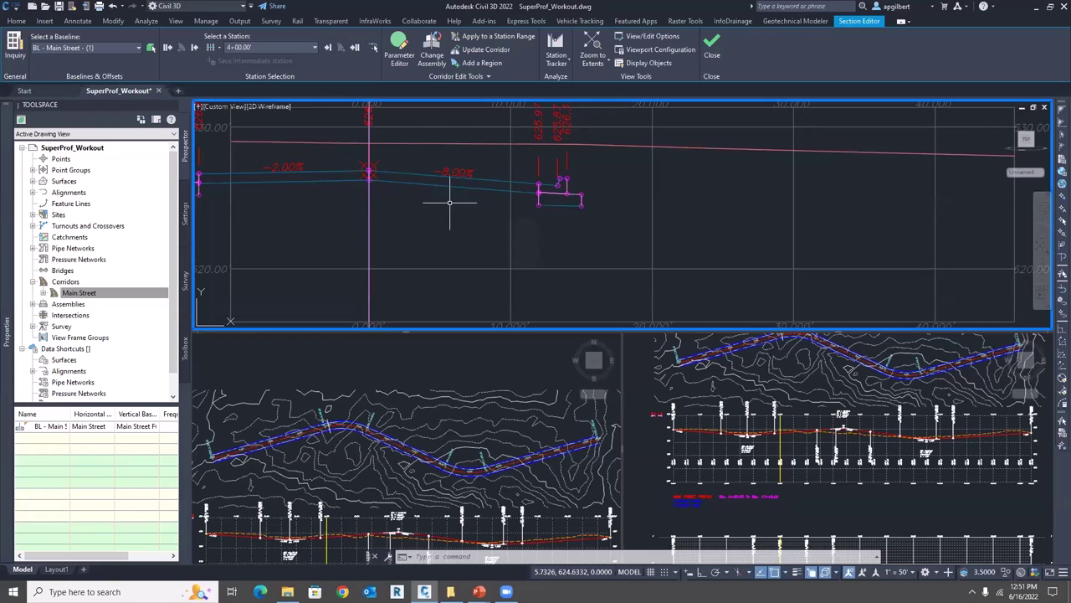
mouse_move(450, 202)
scroll(449, 202, down, 3)
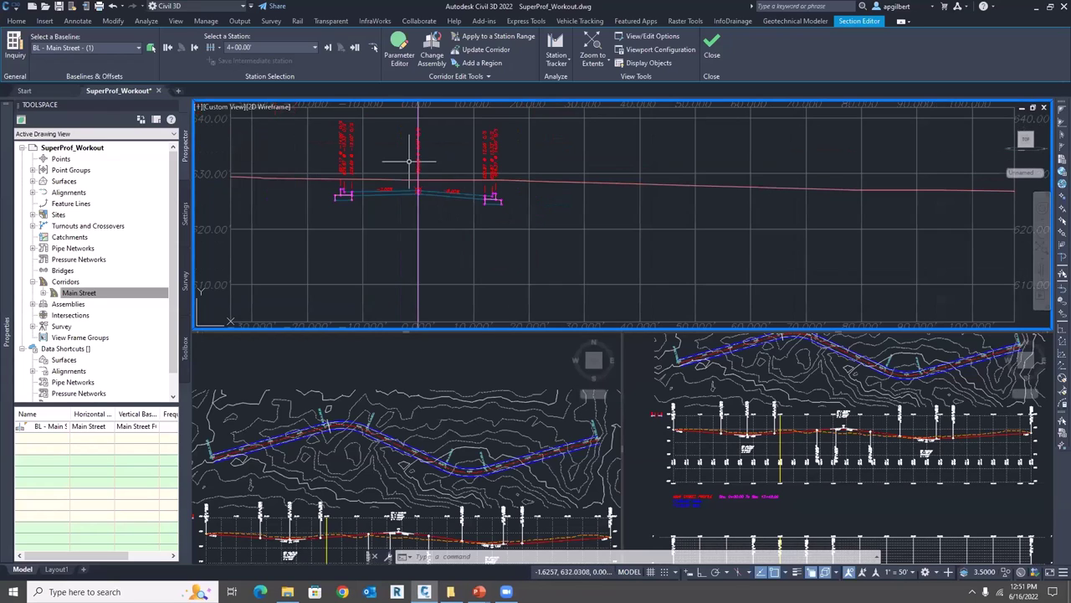
scroll(411, 162, up, 3)
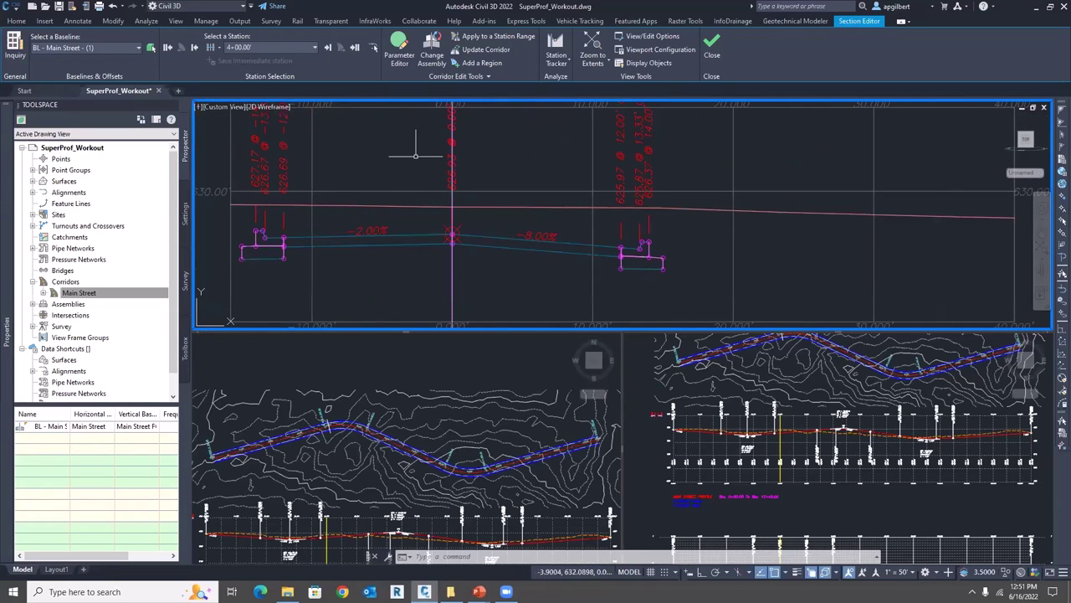
click(712, 54)
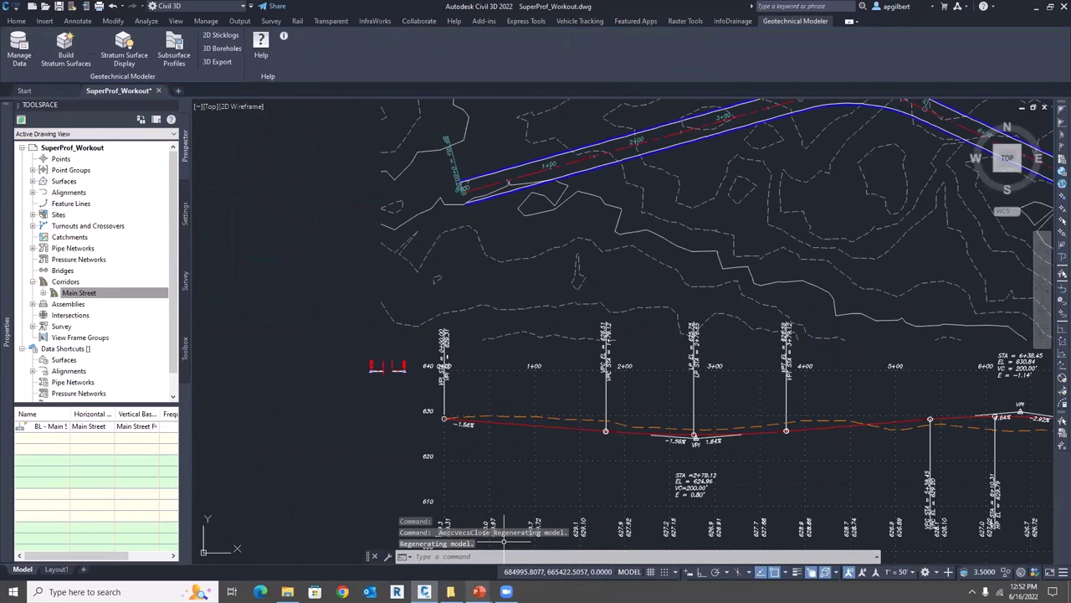
mouse_move(478, 591)
click(538, 544)
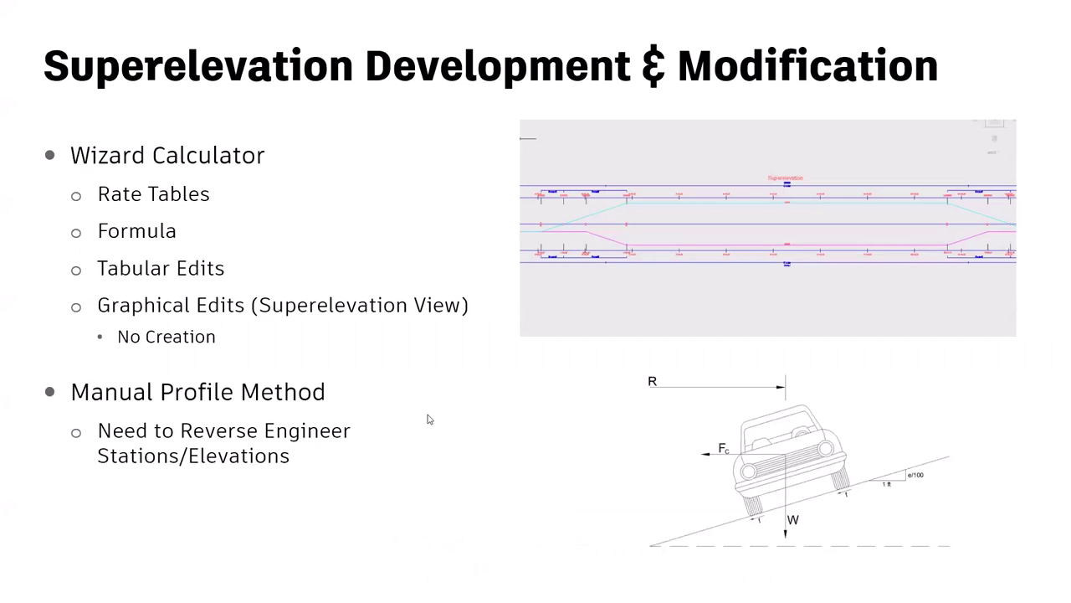
click(366, 390)
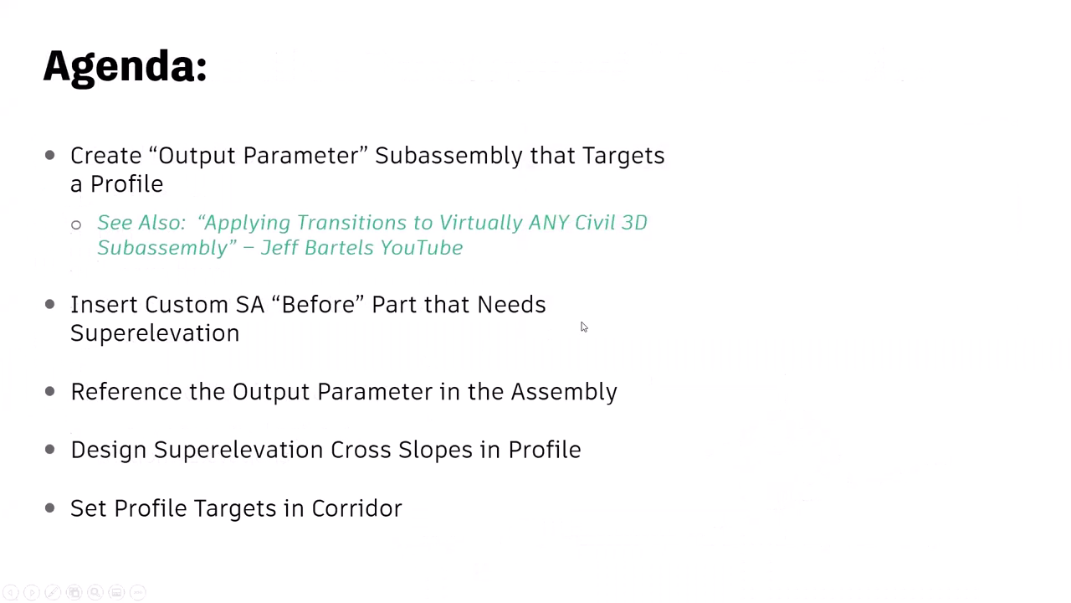